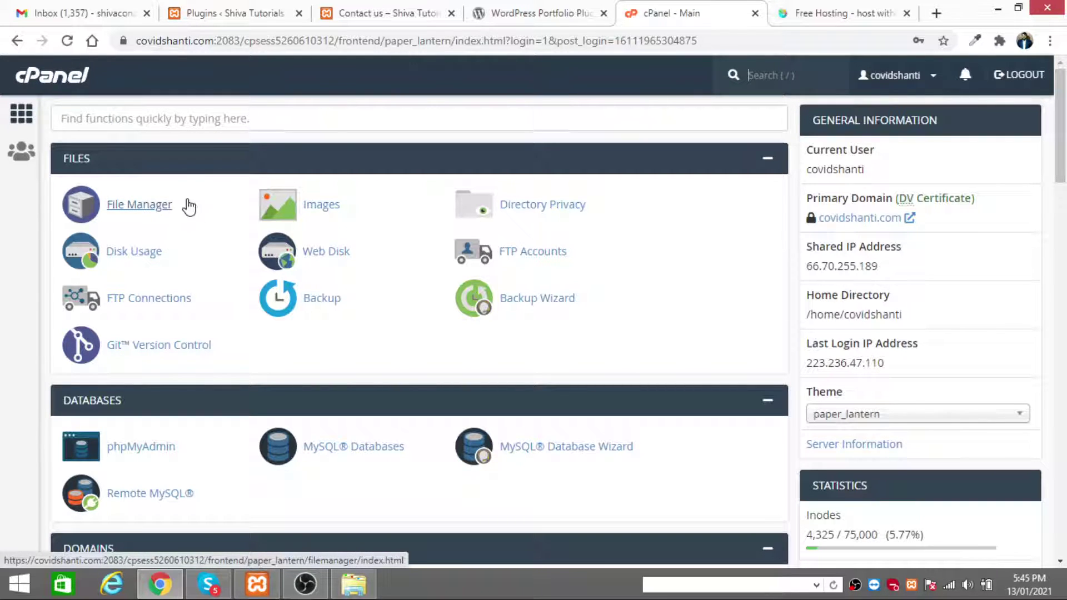
Open cPanel's File Manager and enter the public_html folder
click(143, 210)
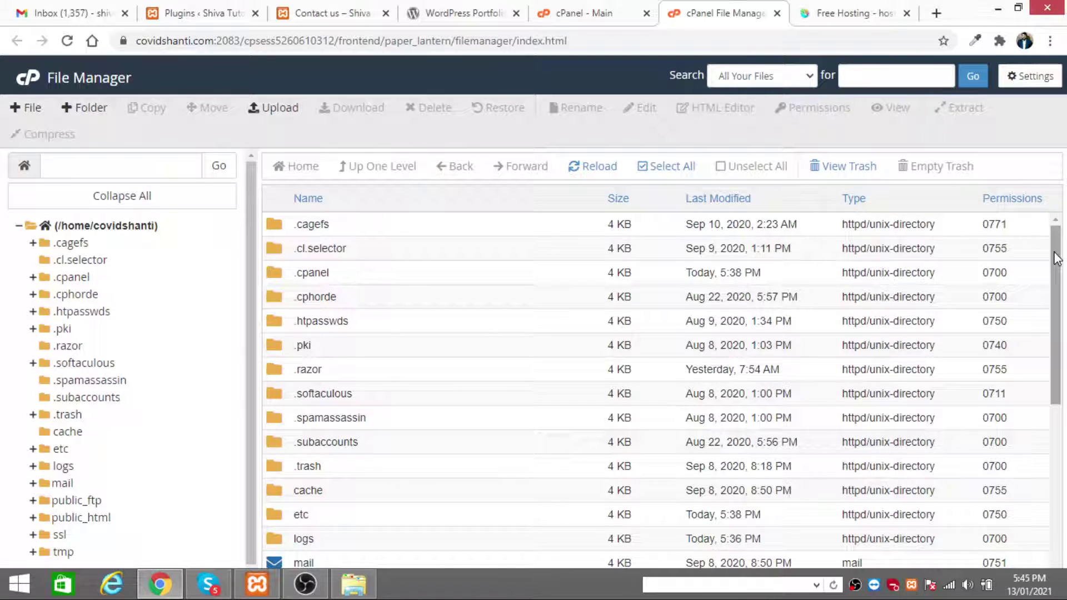
scroll(1065, 326, down, 3)
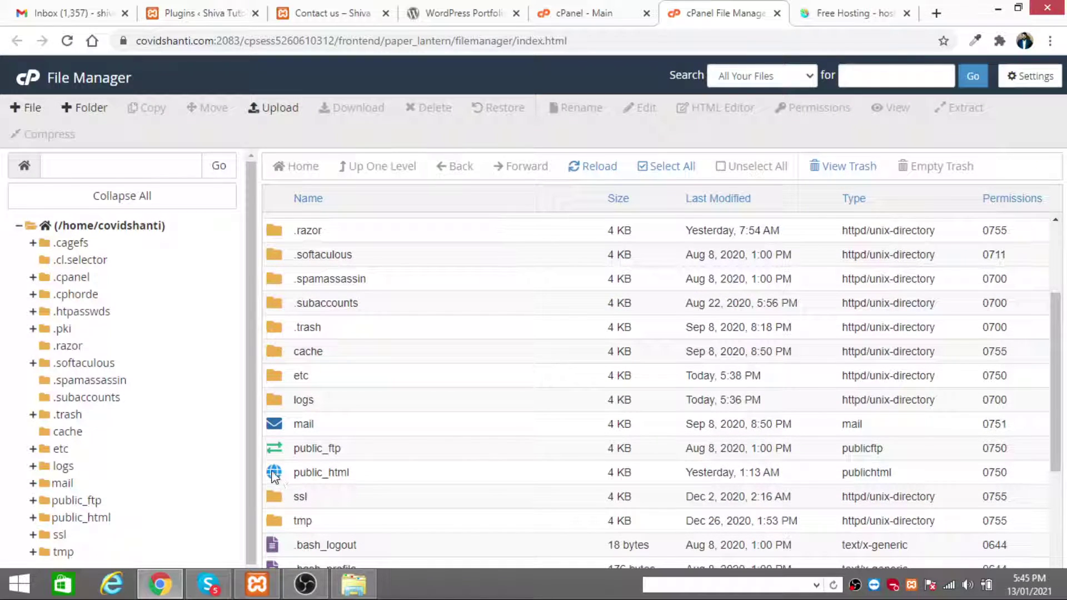
double_click(274, 474)
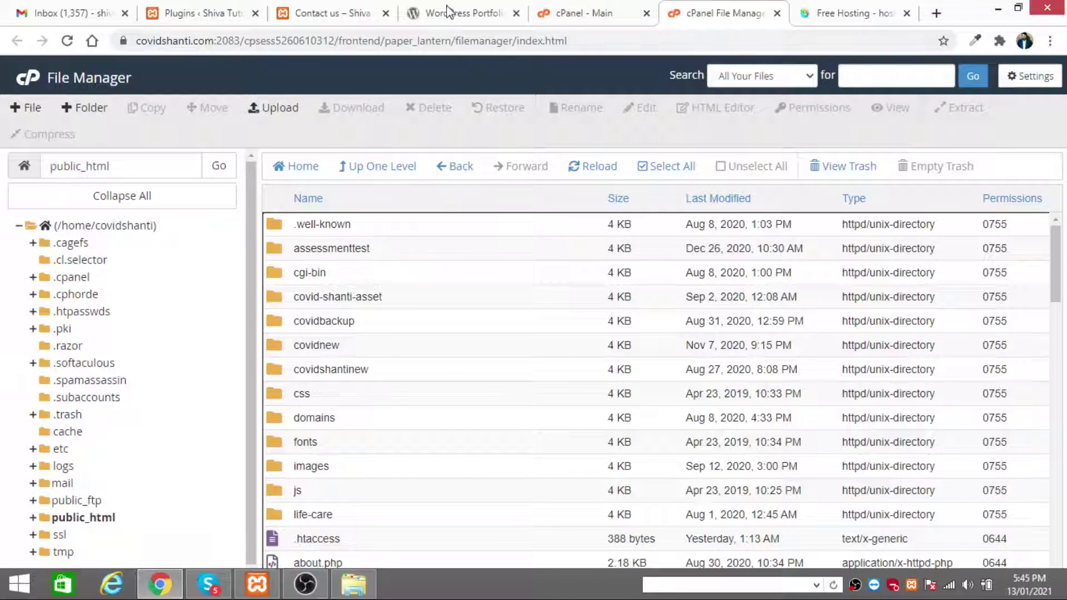
Browse the local WordPress blog's home and About us pages, then return to cPanel
click(309, 14)
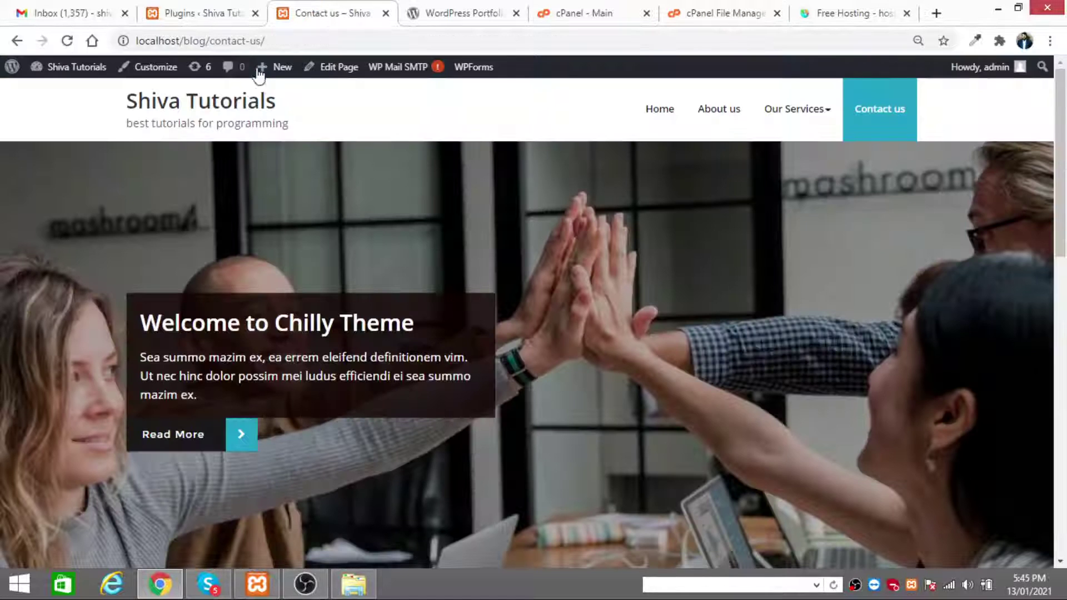
click(173, 107)
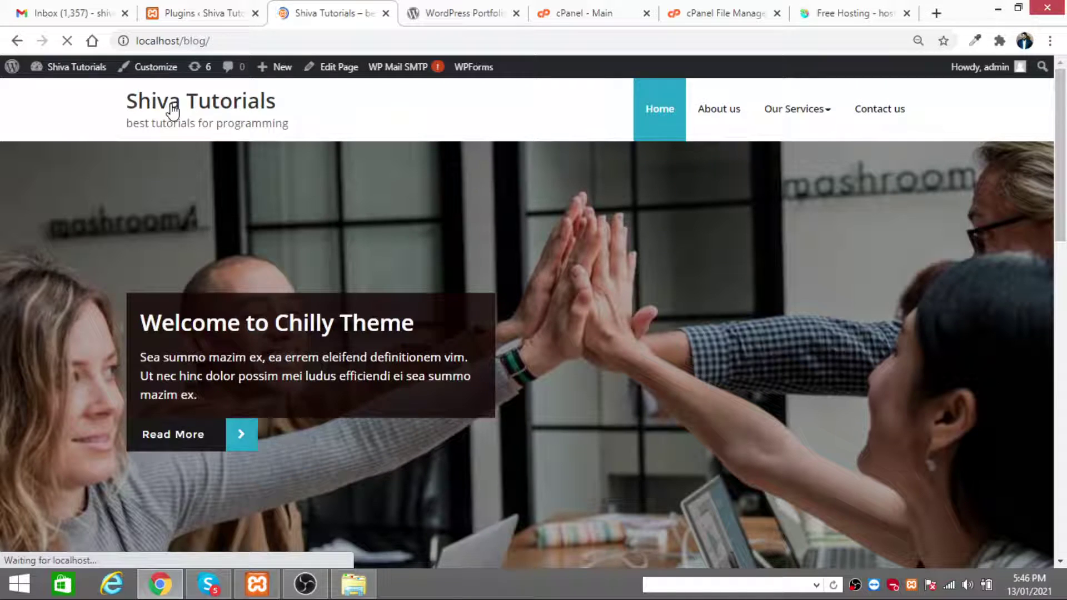
drag(1061, 106, 1062, 83)
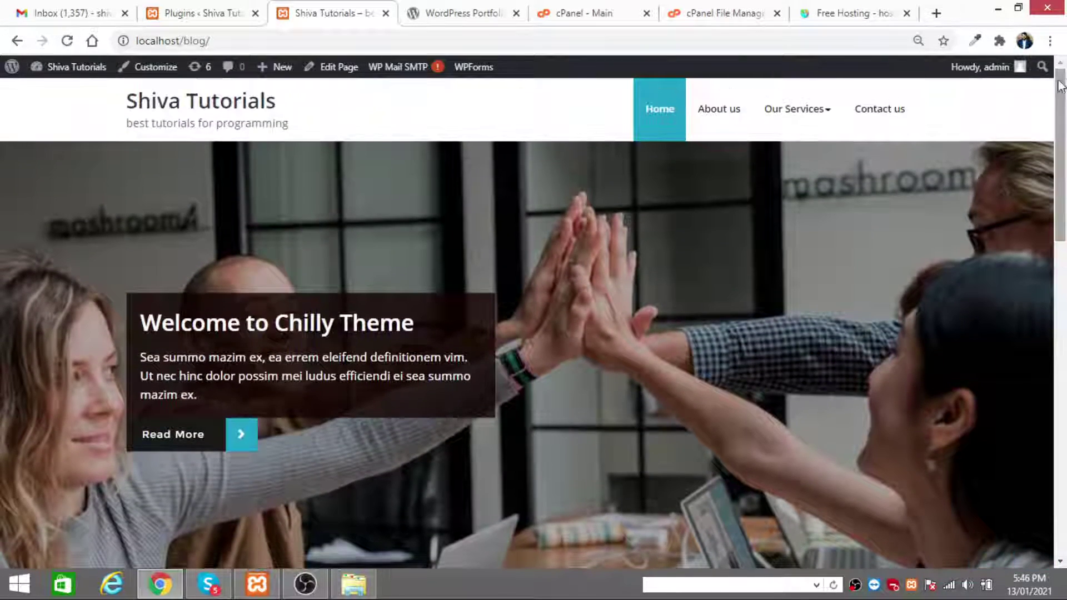
click(706, 111)
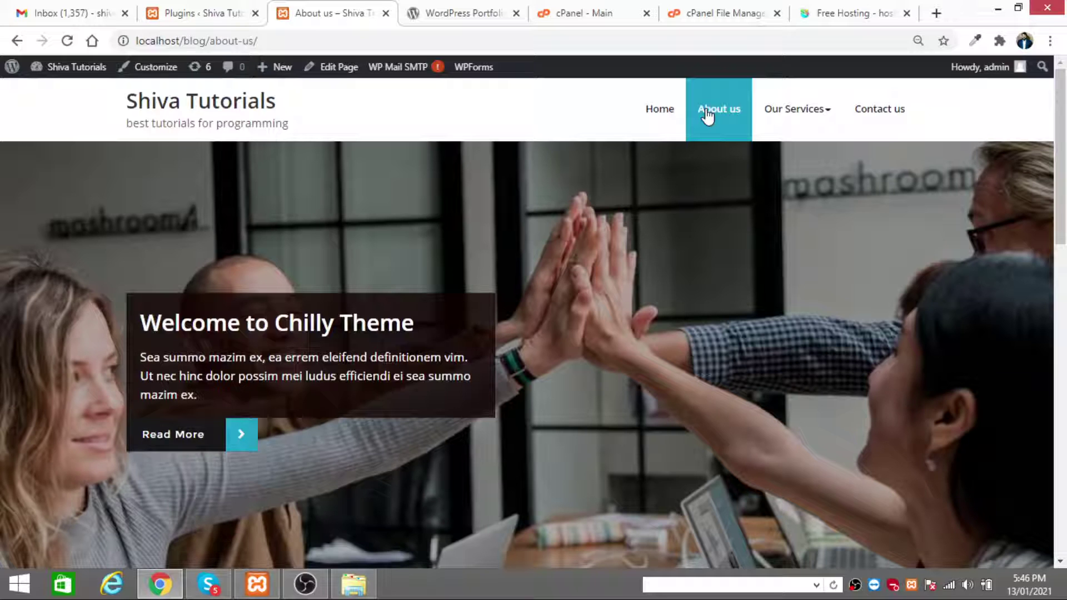
click(585, 13)
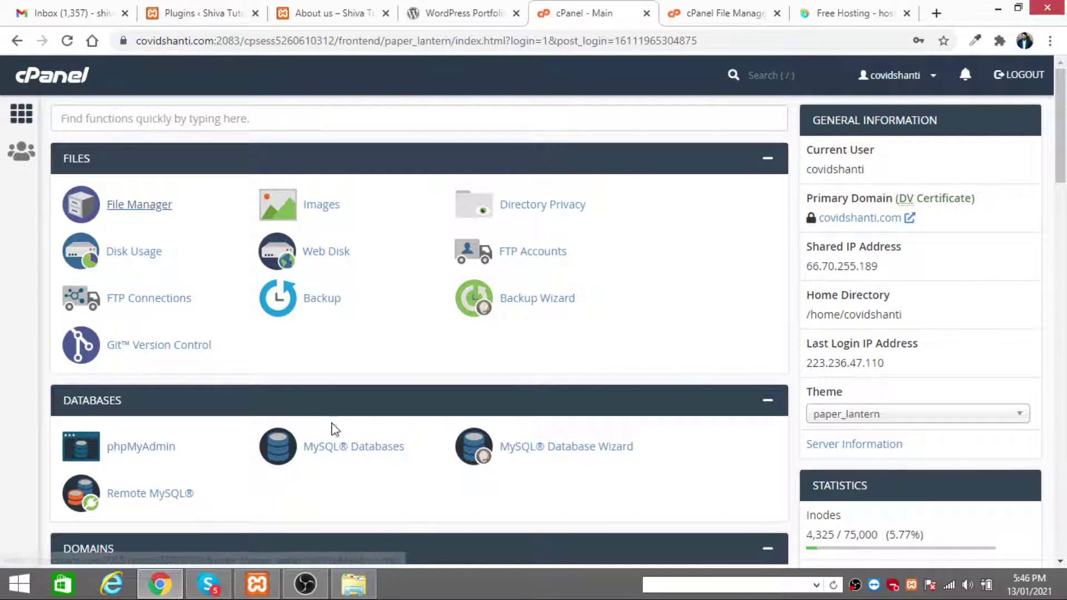
Load cPanel's MySQL Databases page and open a blank browser tab
click(348, 452)
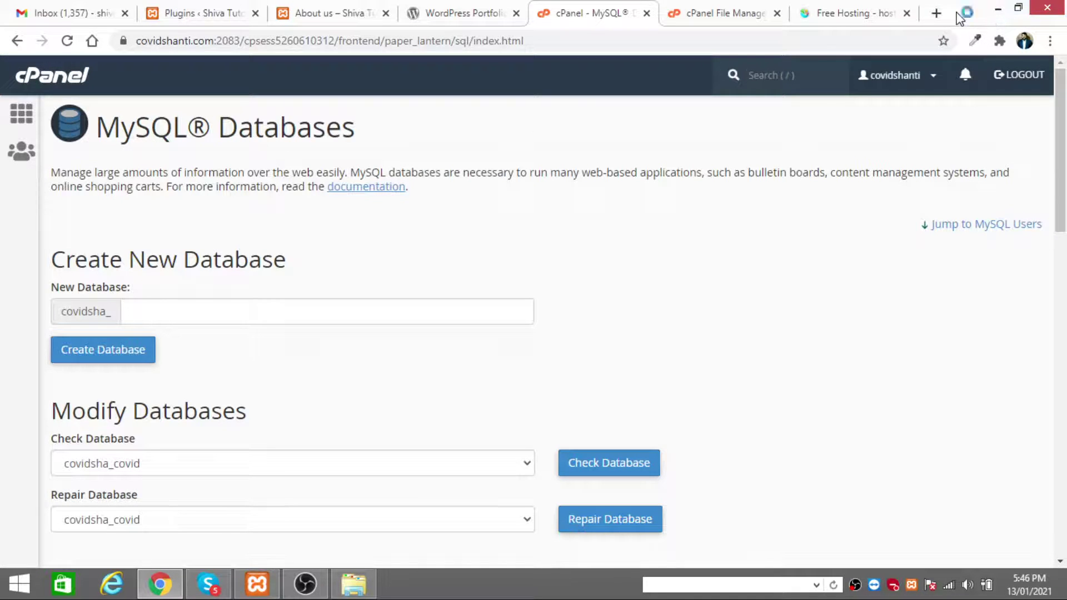
click(936, 14)
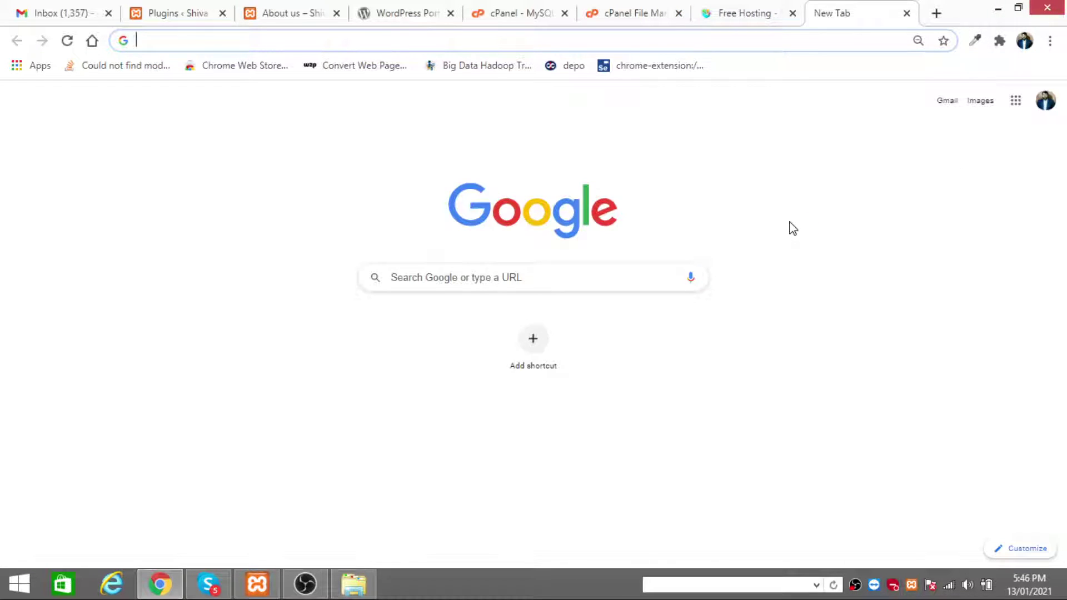
Load localhost/phpmyadmin listing wpdb, then return to cPanel's MySQL Databases tab
text(localhost/phpmyadmin/)
key(Return)
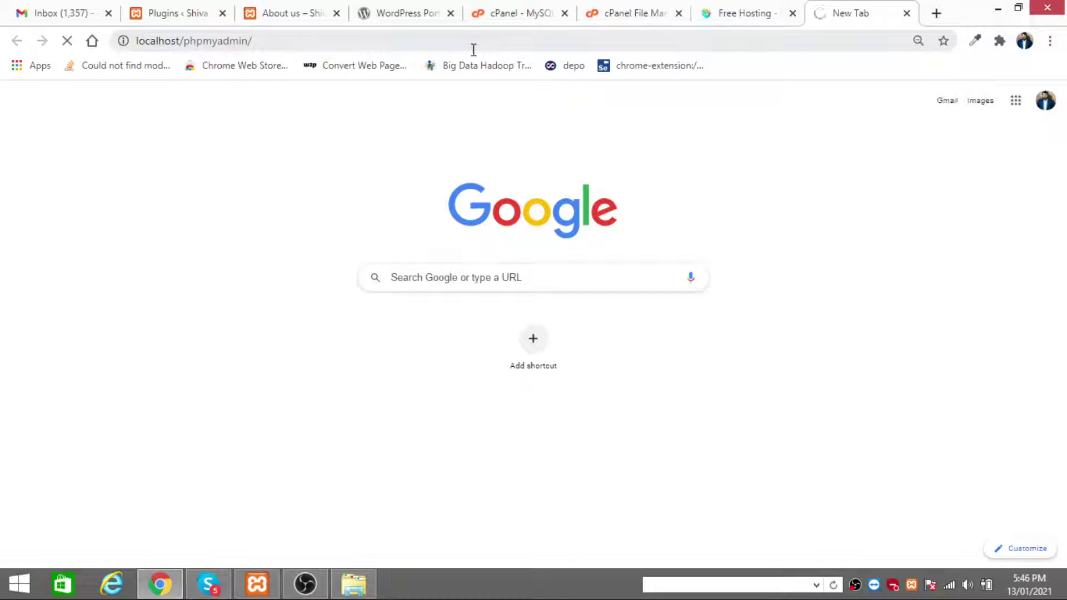
click(625, 14)
click(859, 14)
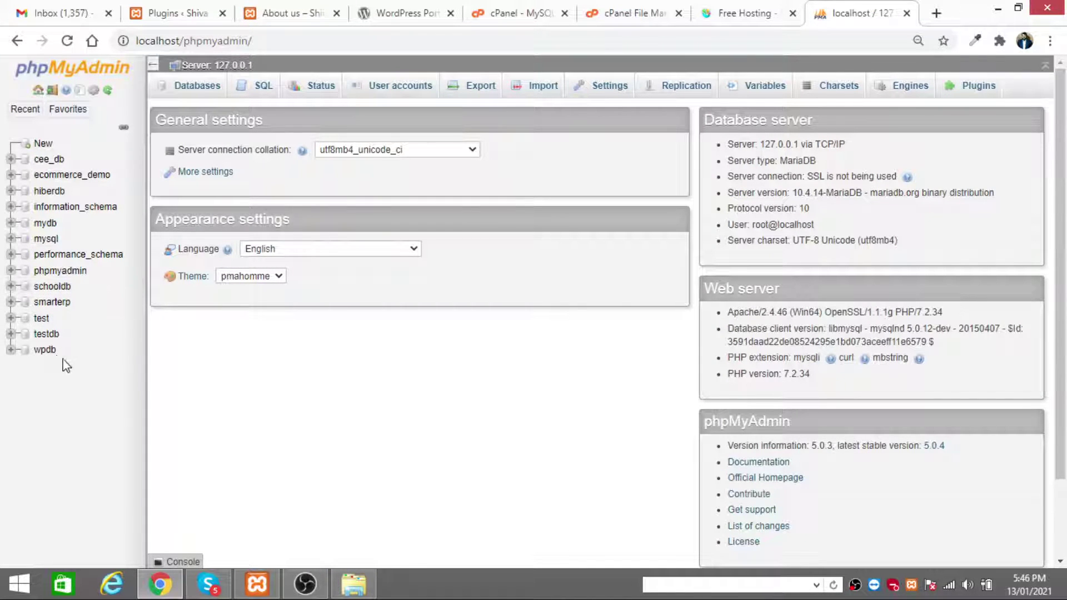
click(647, 14)
click(733, 12)
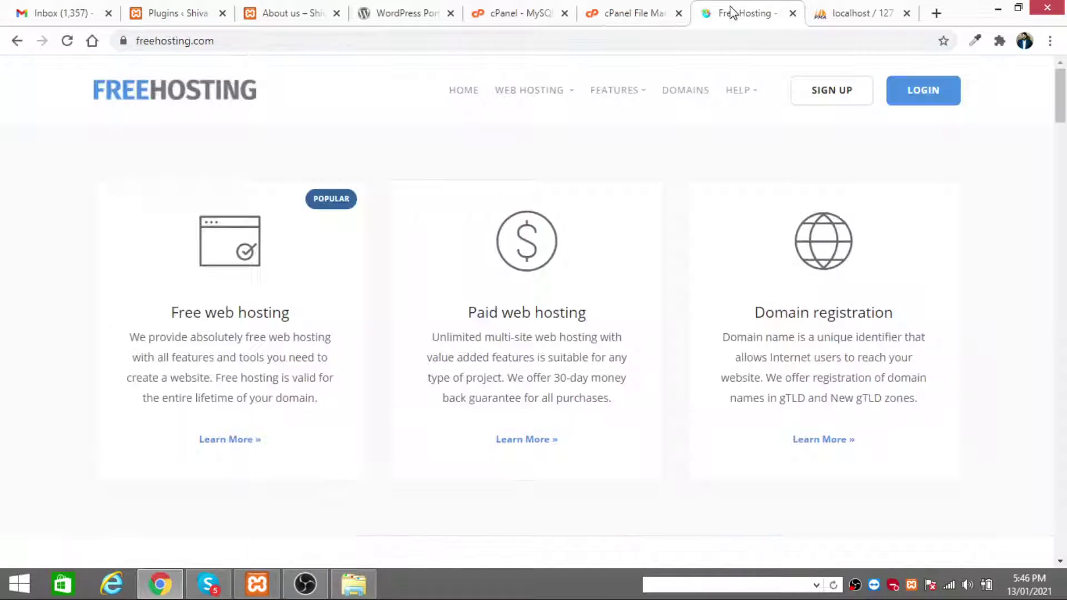
click(503, 13)
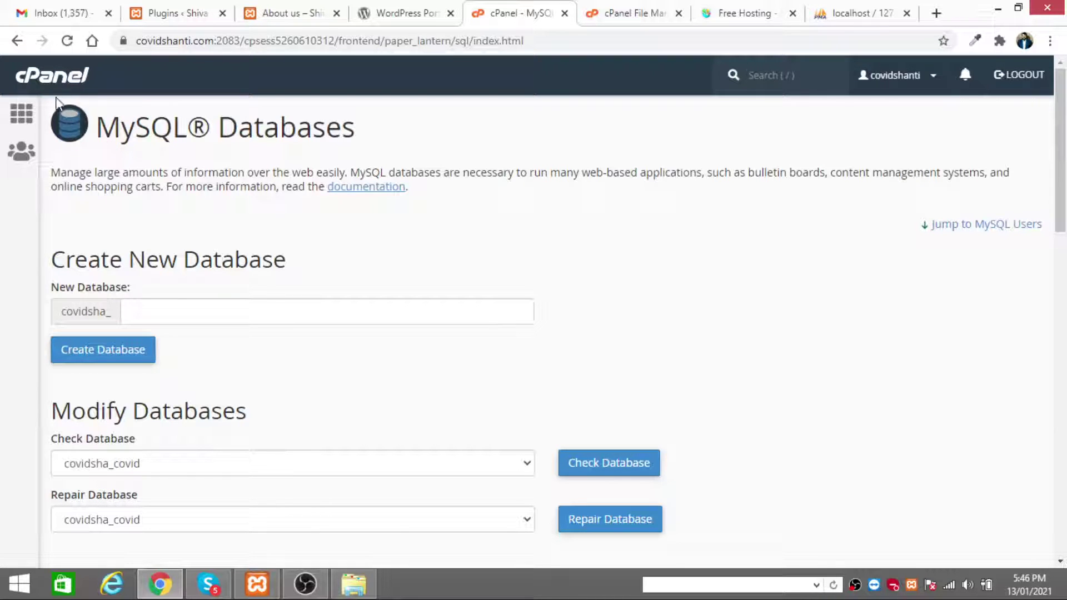
Create the covidsha_wpdb database by entering 'wp' under New Database
click(48, 76)
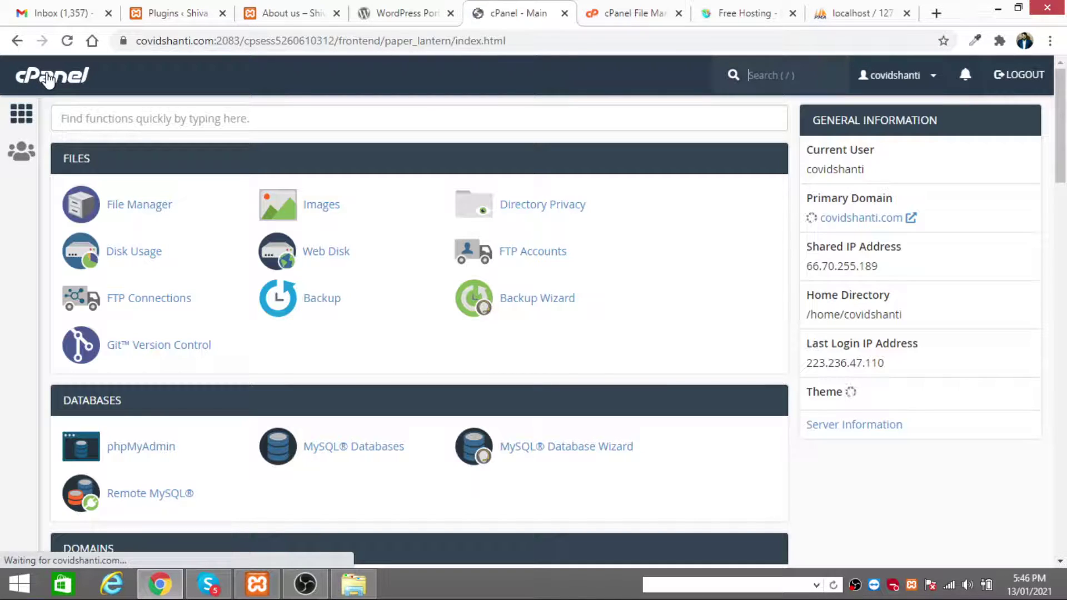
click(376, 452)
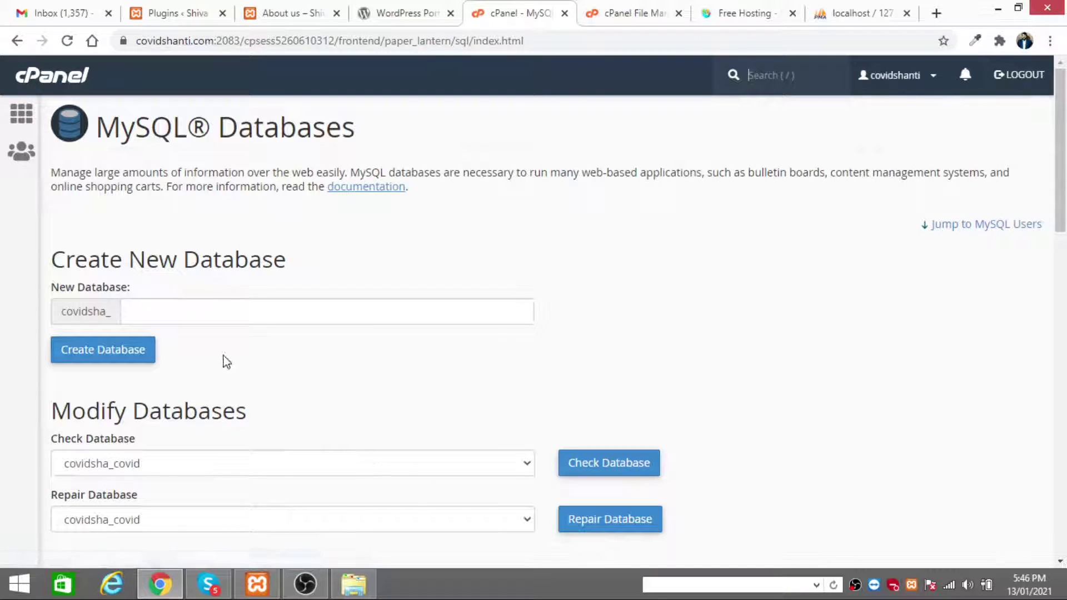
click(163, 313)
text(wpdb)
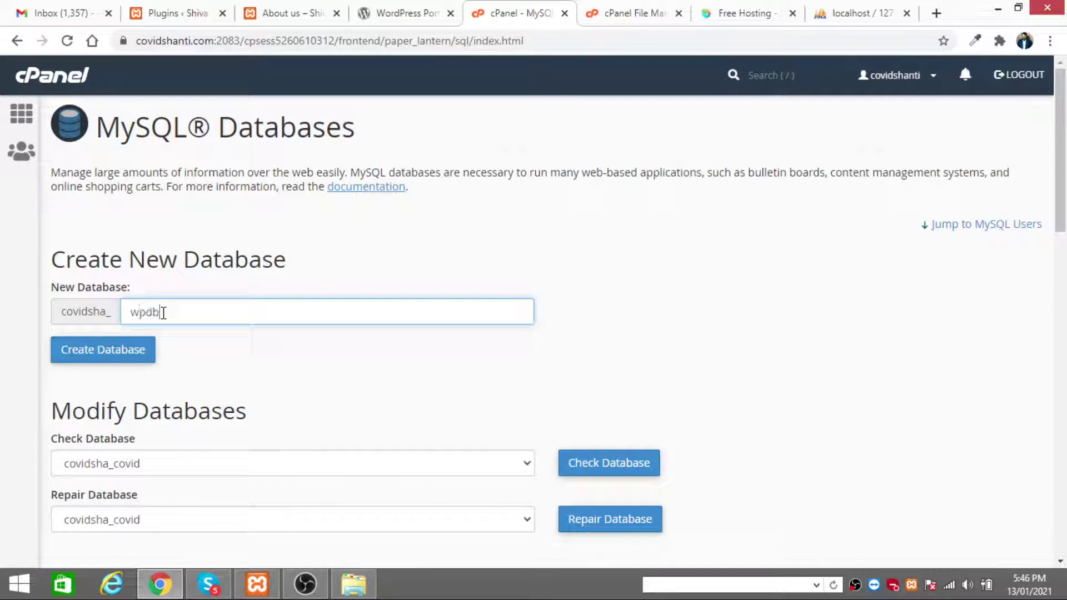
click(102, 356)
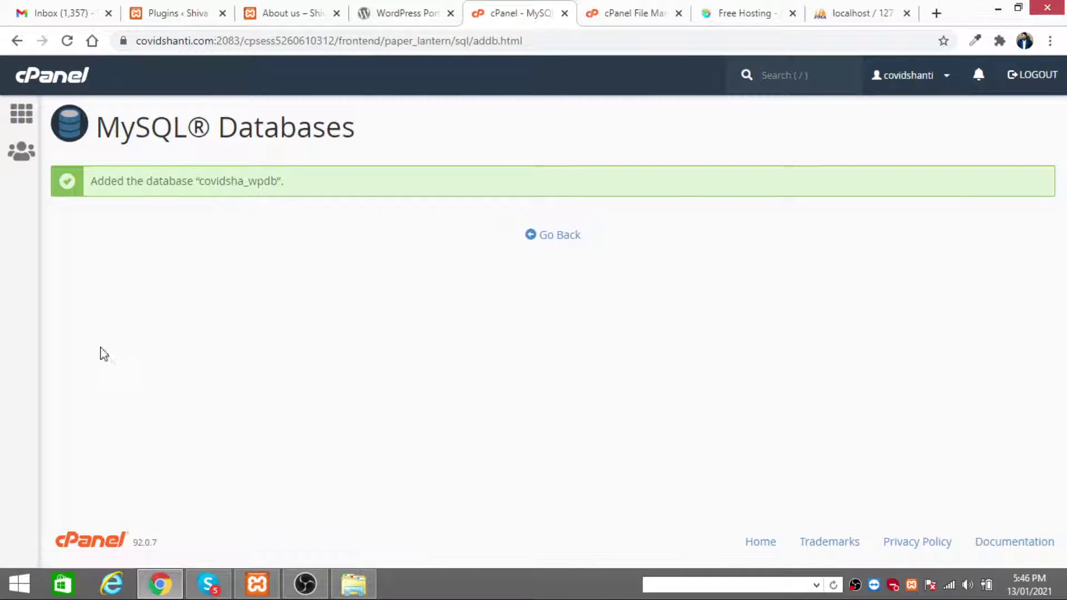
click(567, 236)
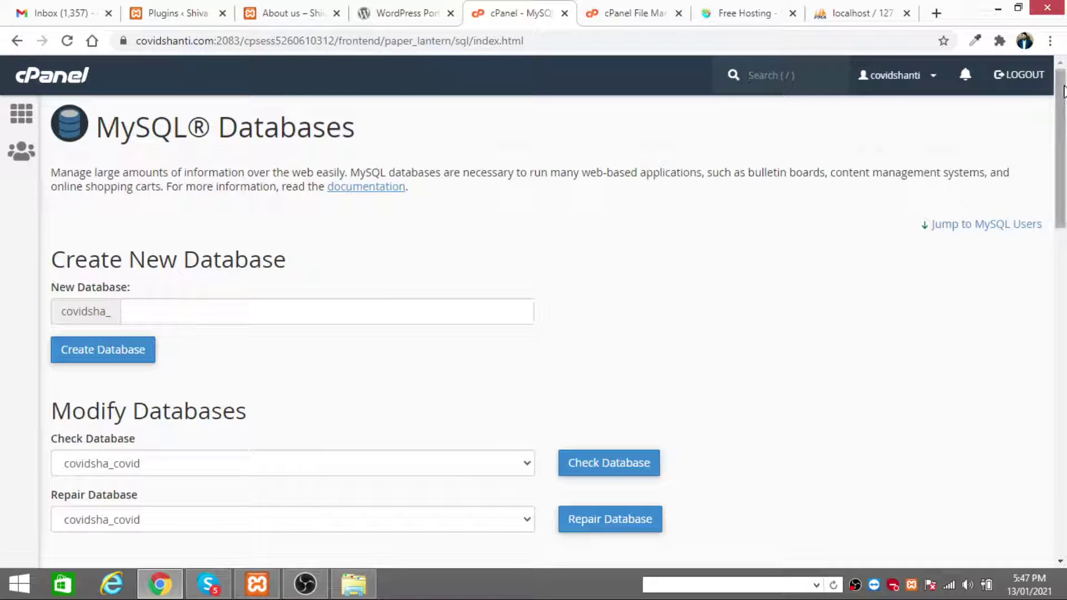
drag(1064, 92, 1051, 220)
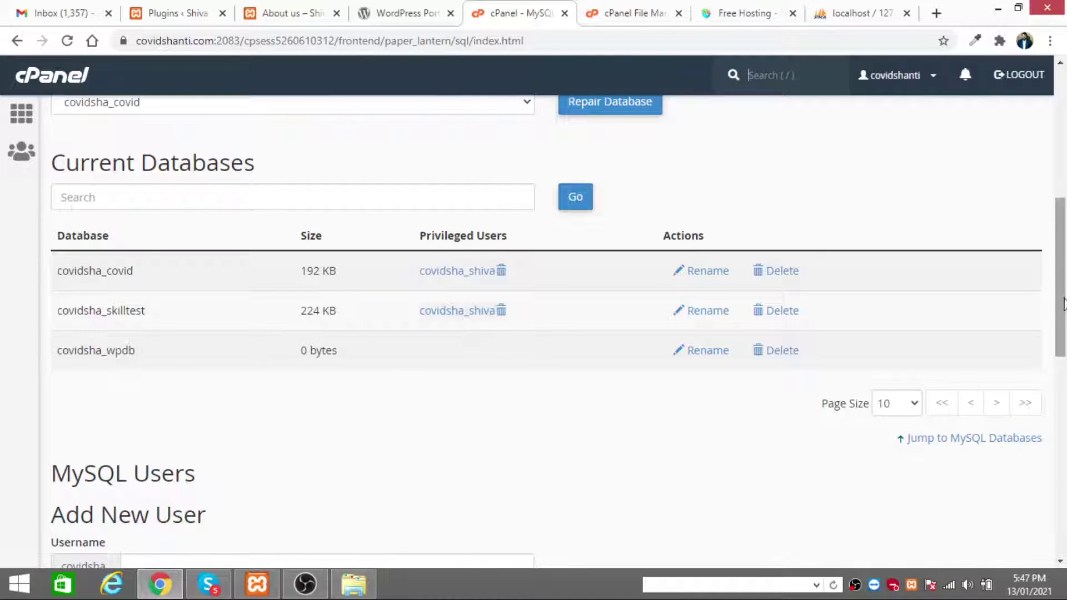
scroll(1065, 340, down, 6)
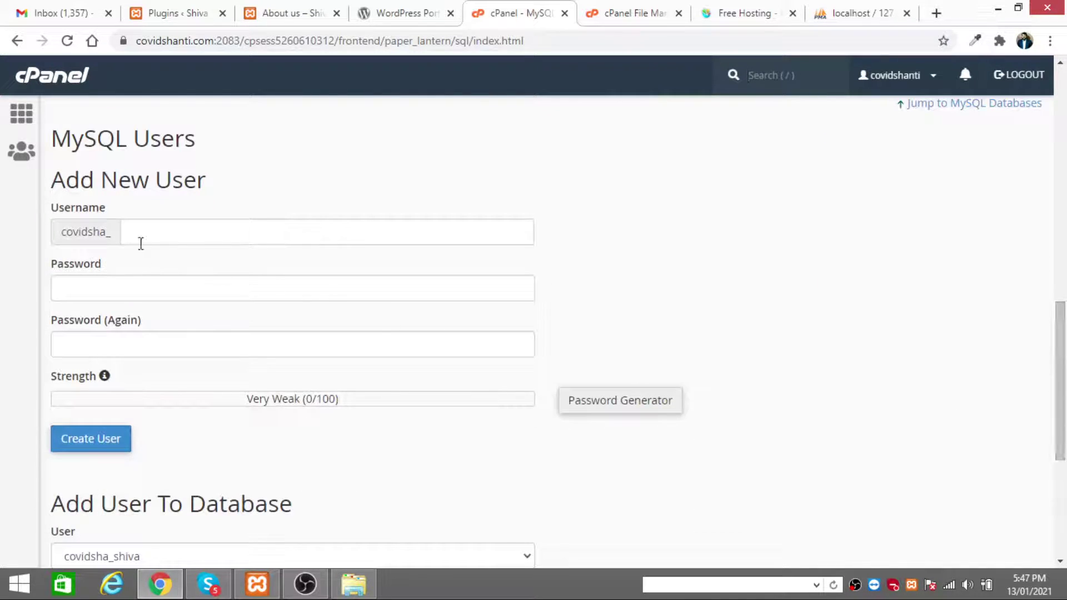
click(149, 236)
text(shiva)
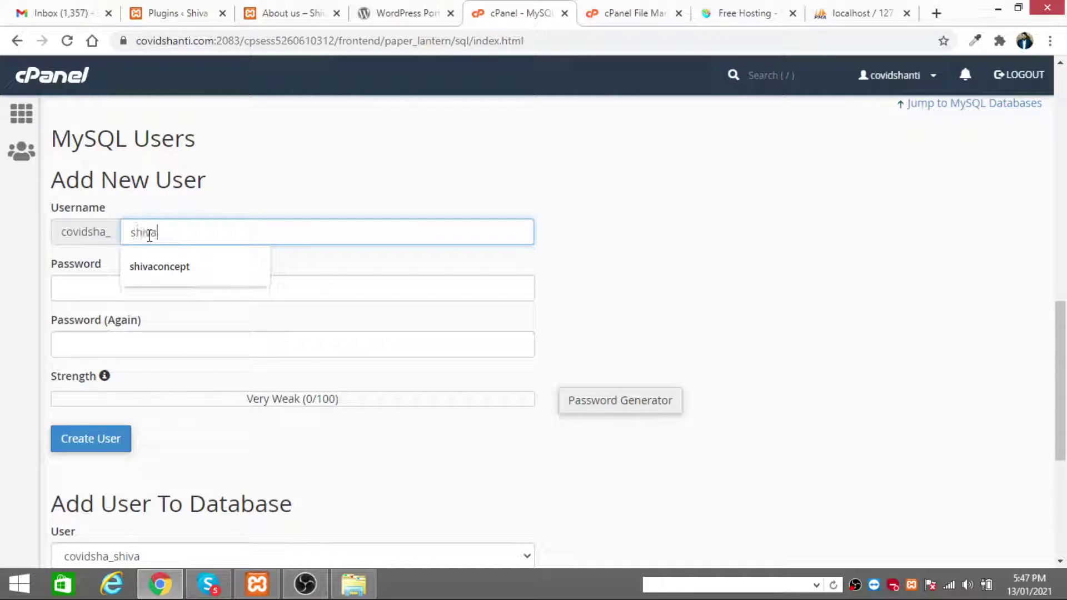
key(Tab)
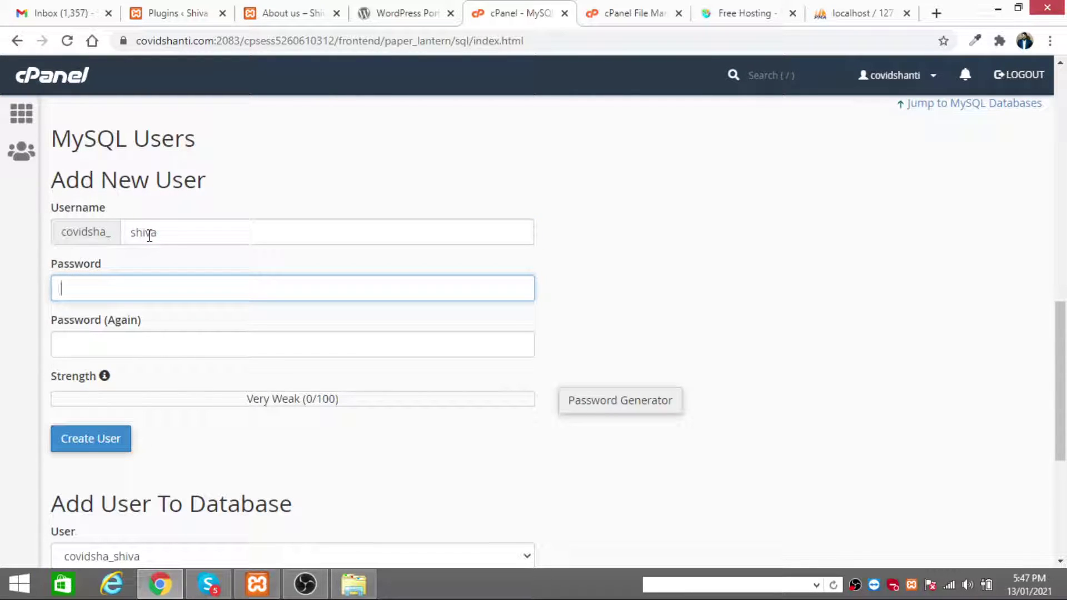
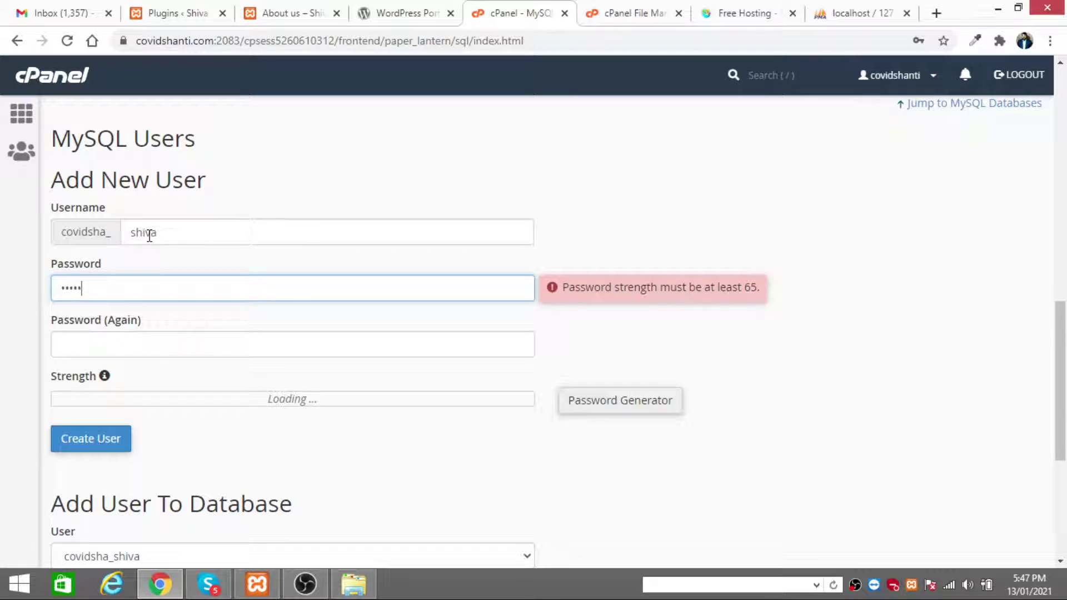
click(108, 352)
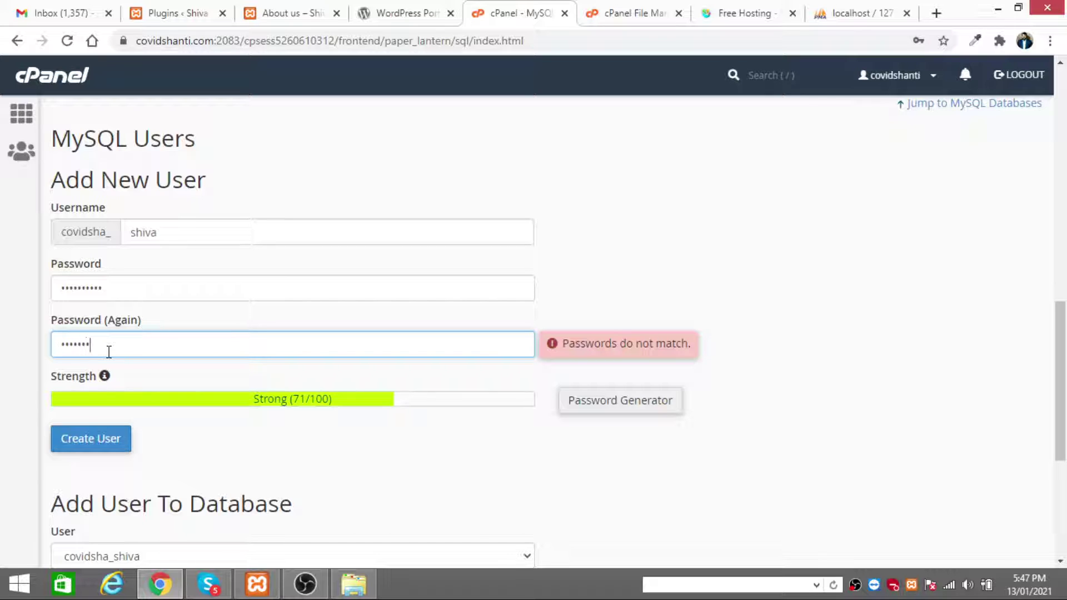
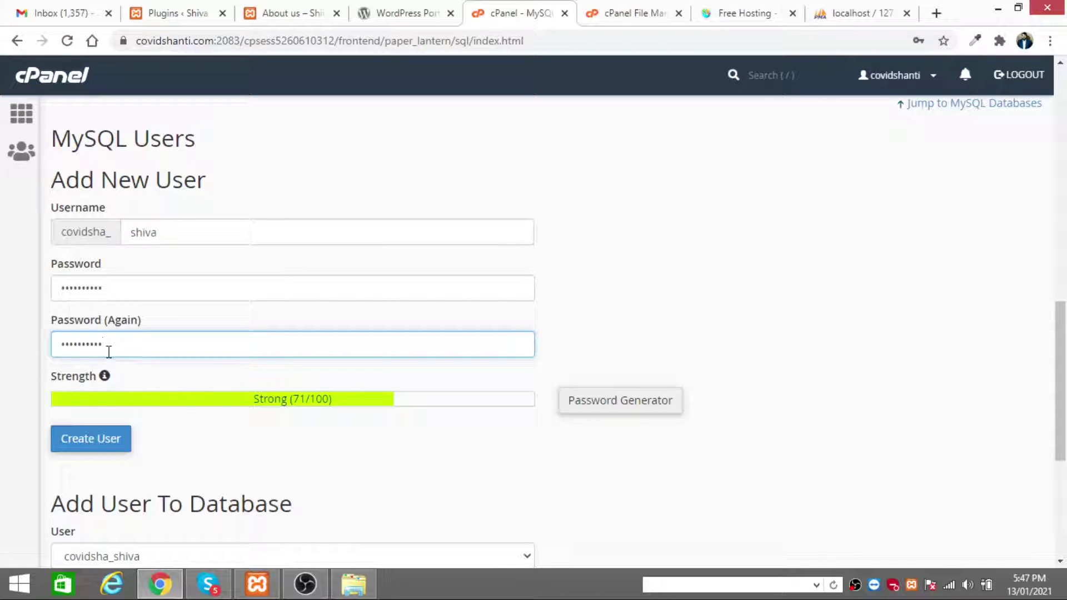
click(107, 440)
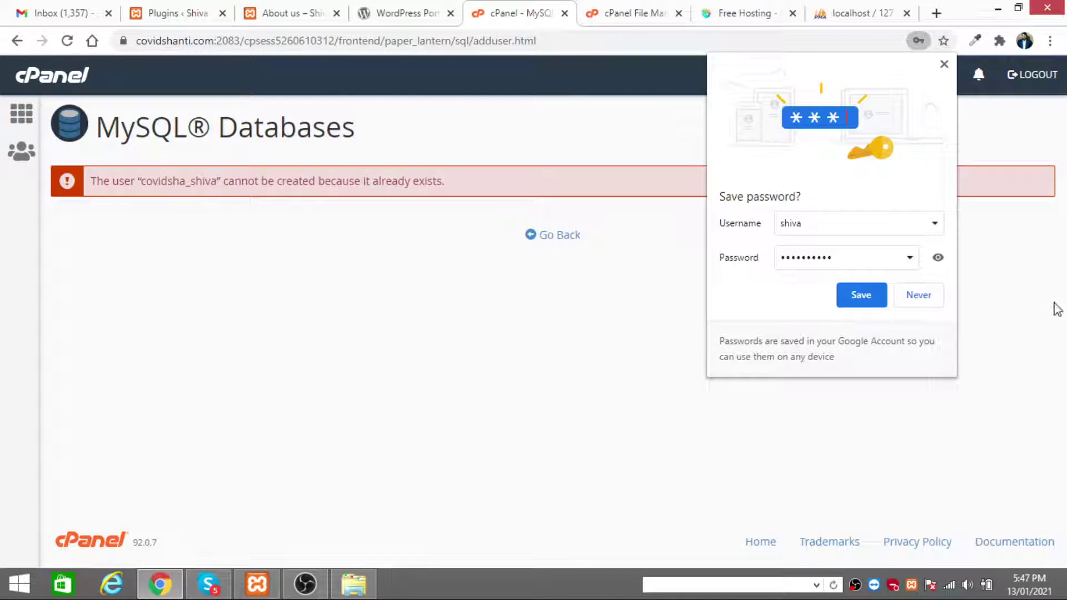
click(926, 298)
click(548, 240)
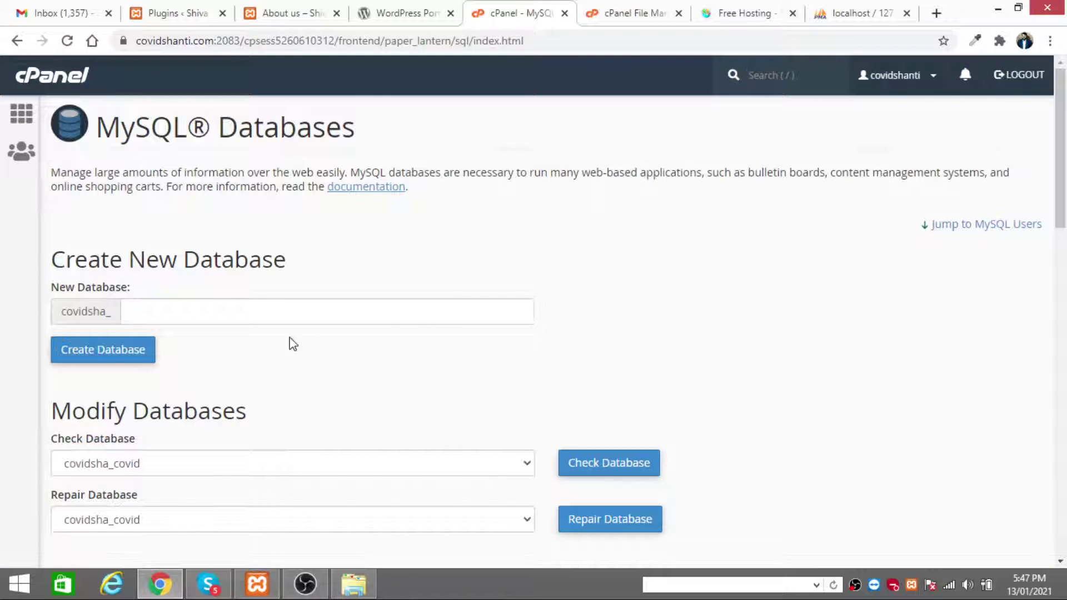
Select covidsha_wpdb in the Check Database list and glance at the Repair list
drag(1065, 189, 1066, 281)
scroll(1065, 281, up, 3)
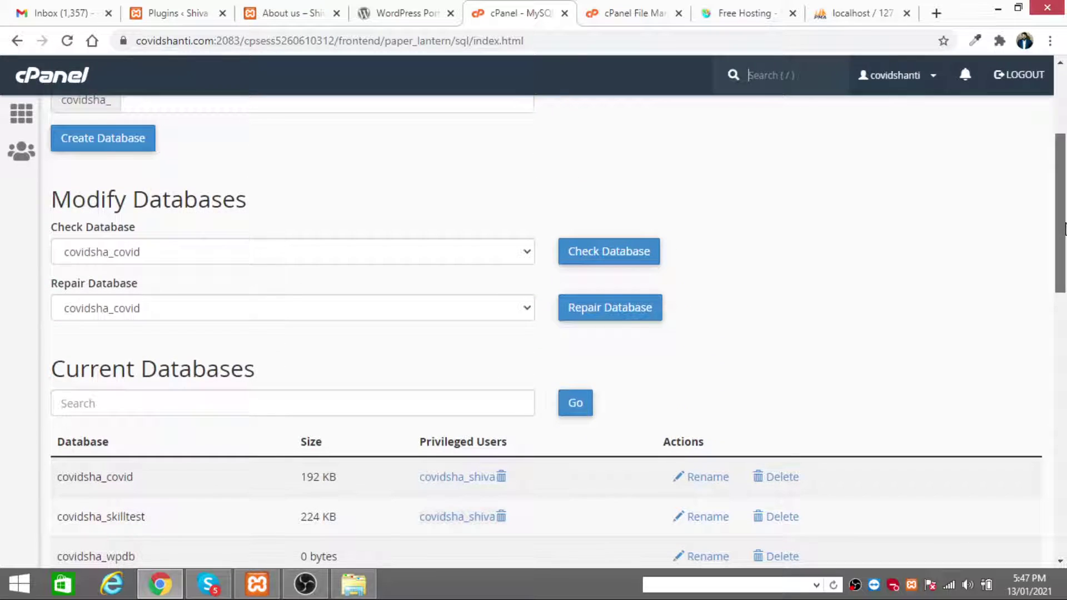
click(521, 251)
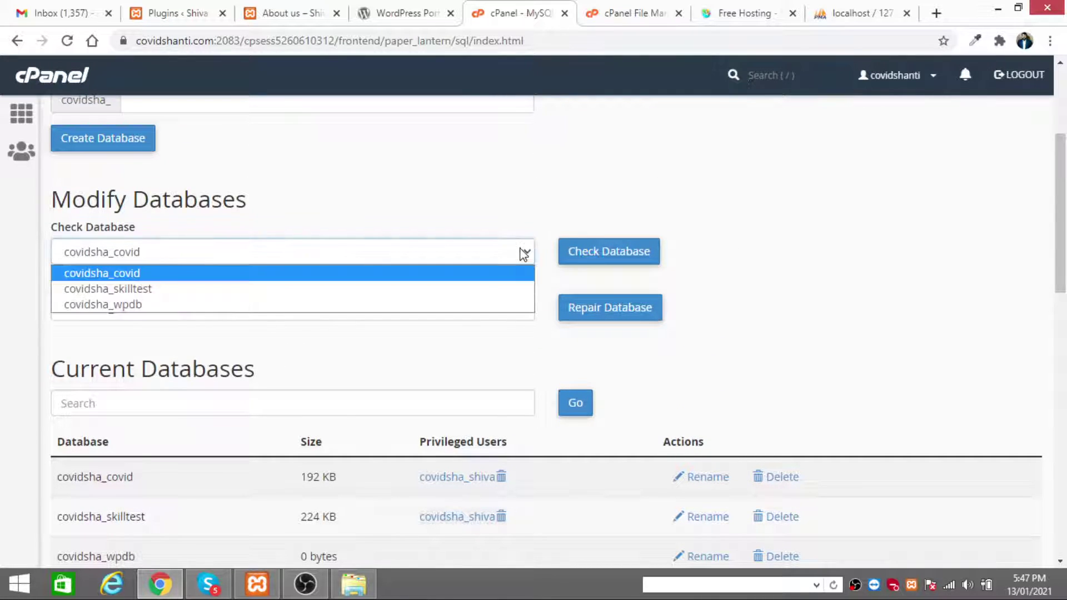
click(95, 305)
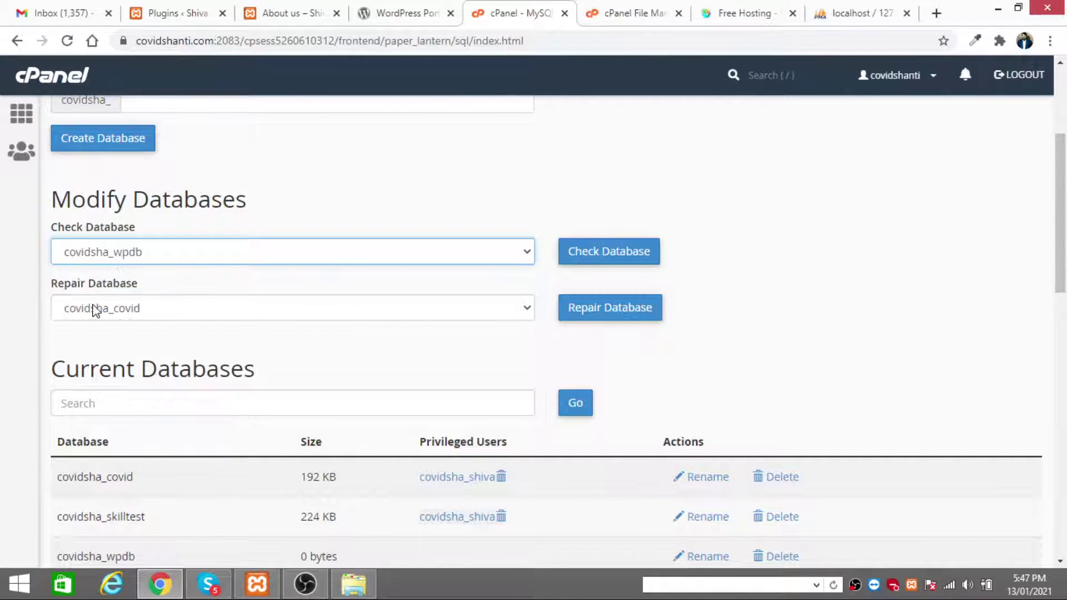
click(476, 313)
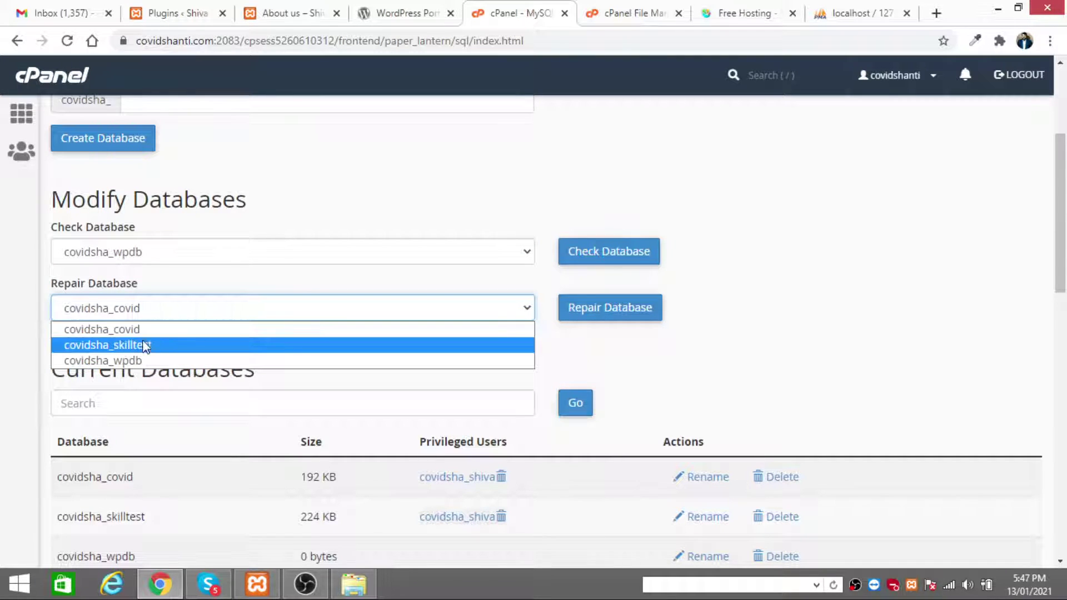
click(545, 276)
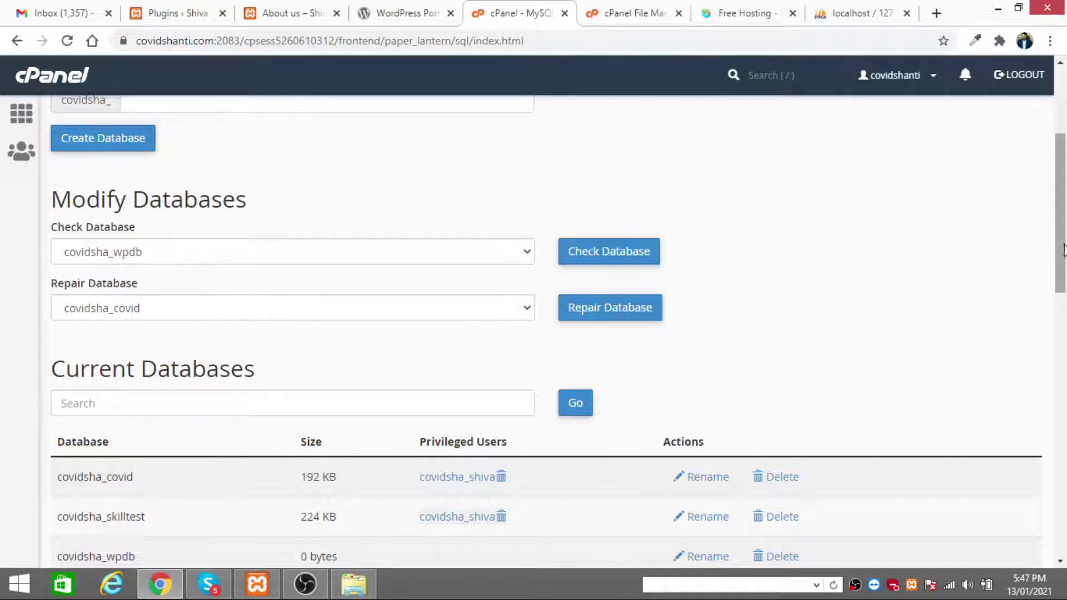
Add the existing MySQL user to the covidsha_wpdb database
drag(1064, 251, 1064, 500)
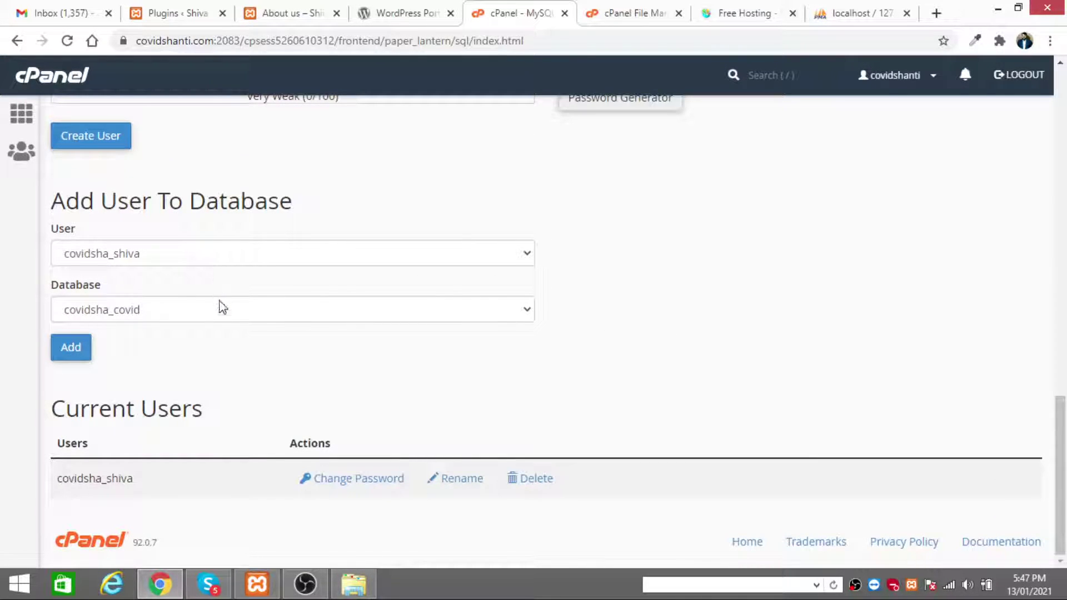
click(223, 307)
click(121, 363)
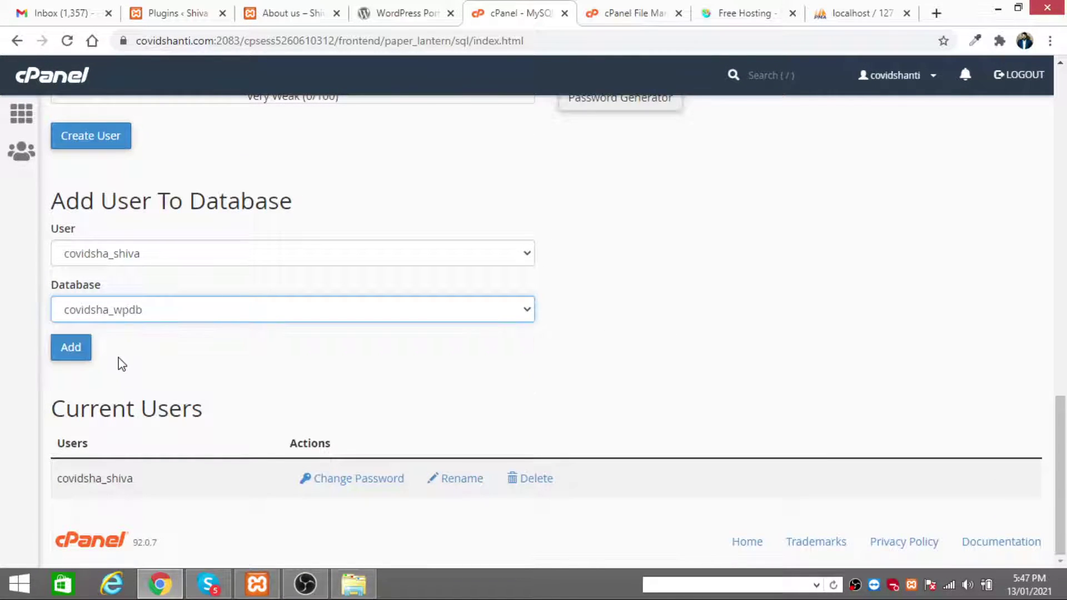
click(71, 351)
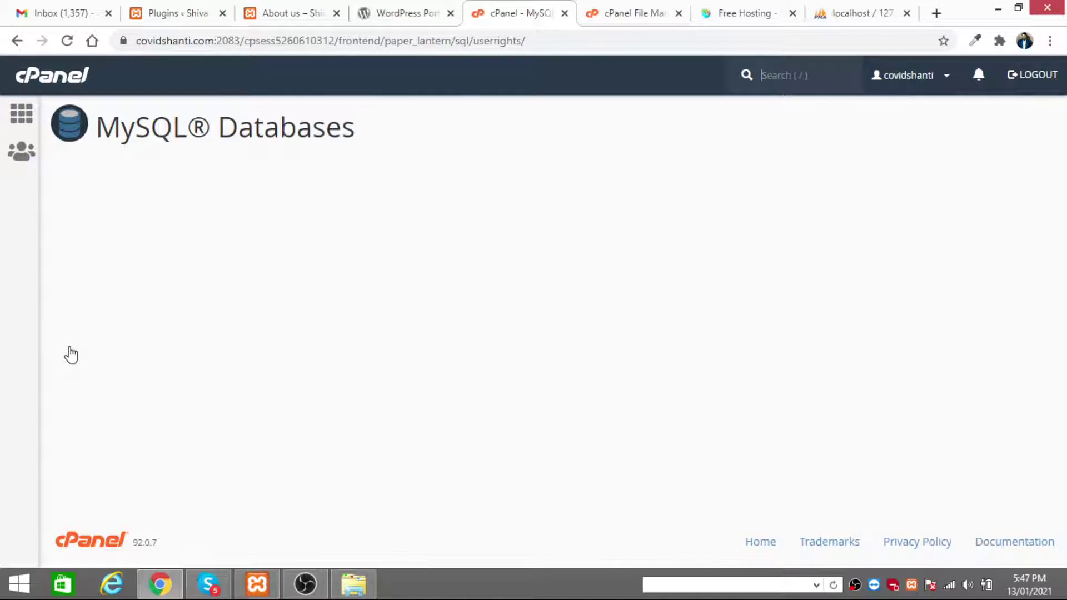
Grant the user ALL PRIVILEGES on covidsha_wpdb, then go back to MySQL Databases
click(62, 265)
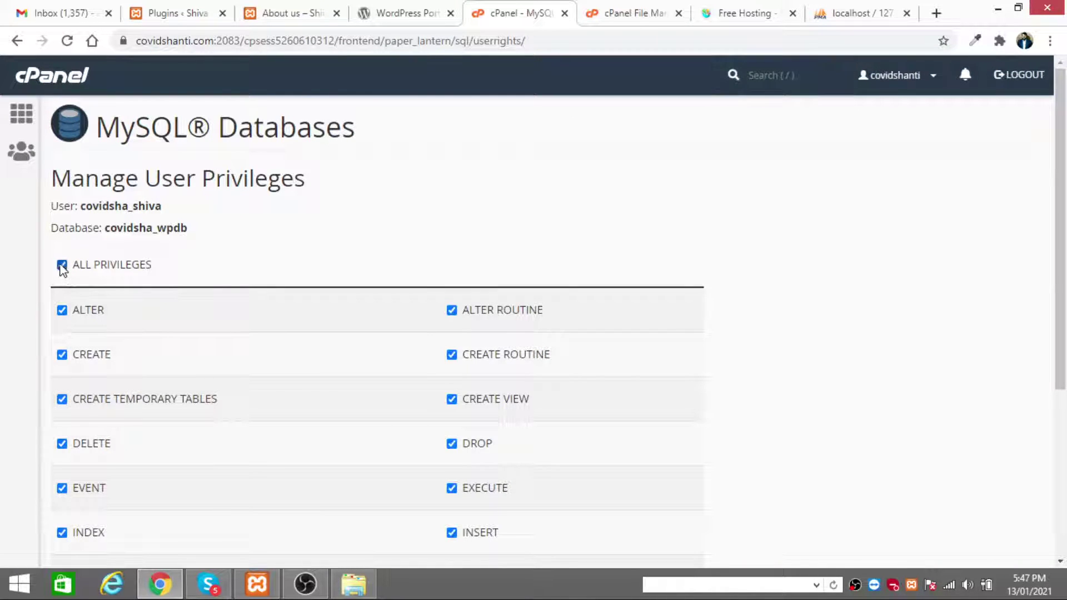
drag(1062, 162, 1064, 389)
click(116, 450)
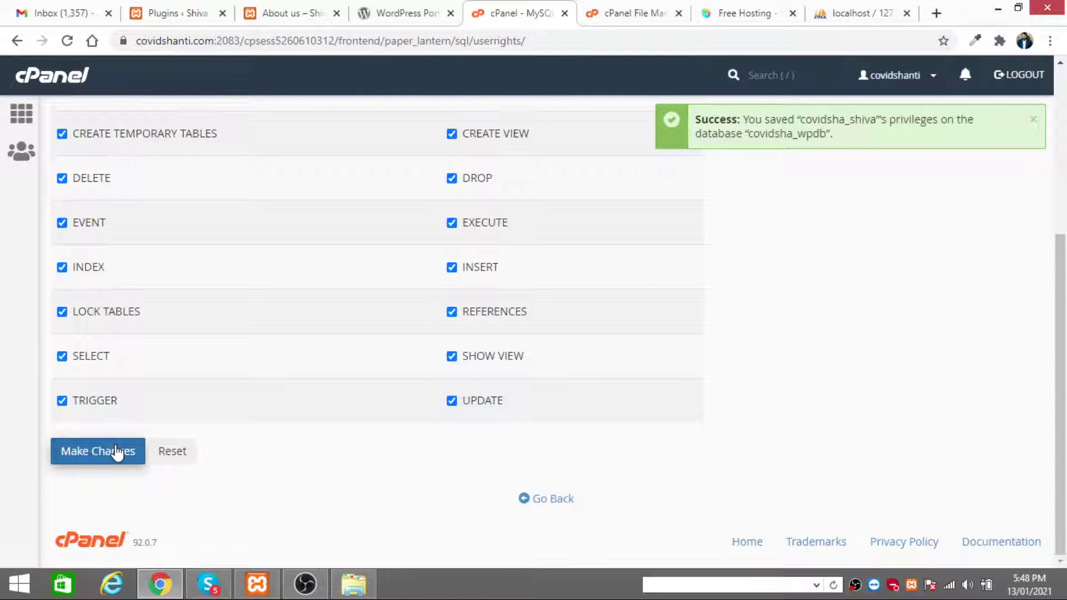
click(42, 77)
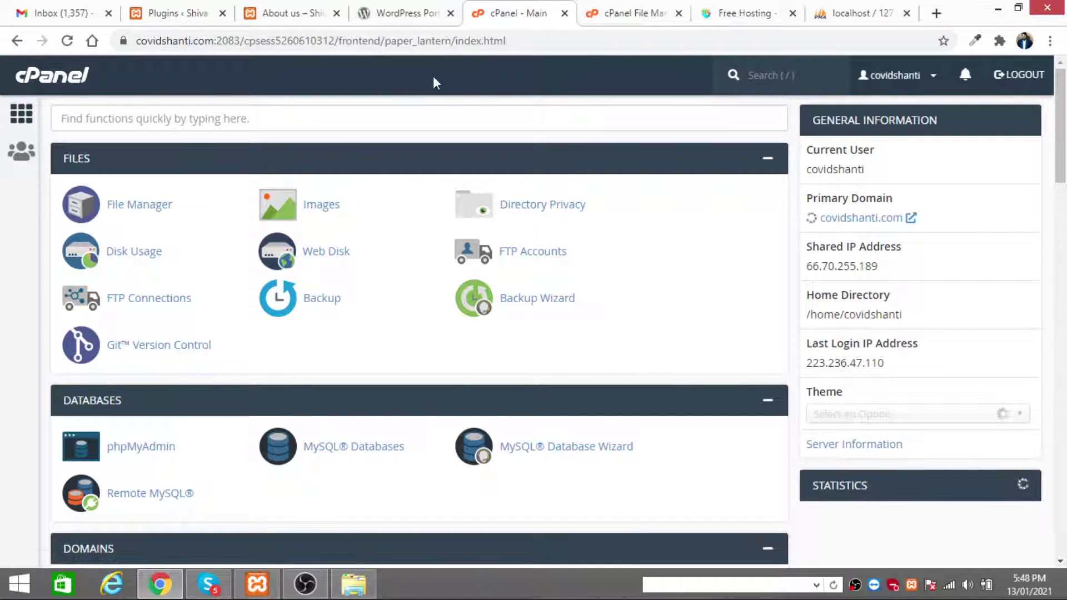
click(356, 447)
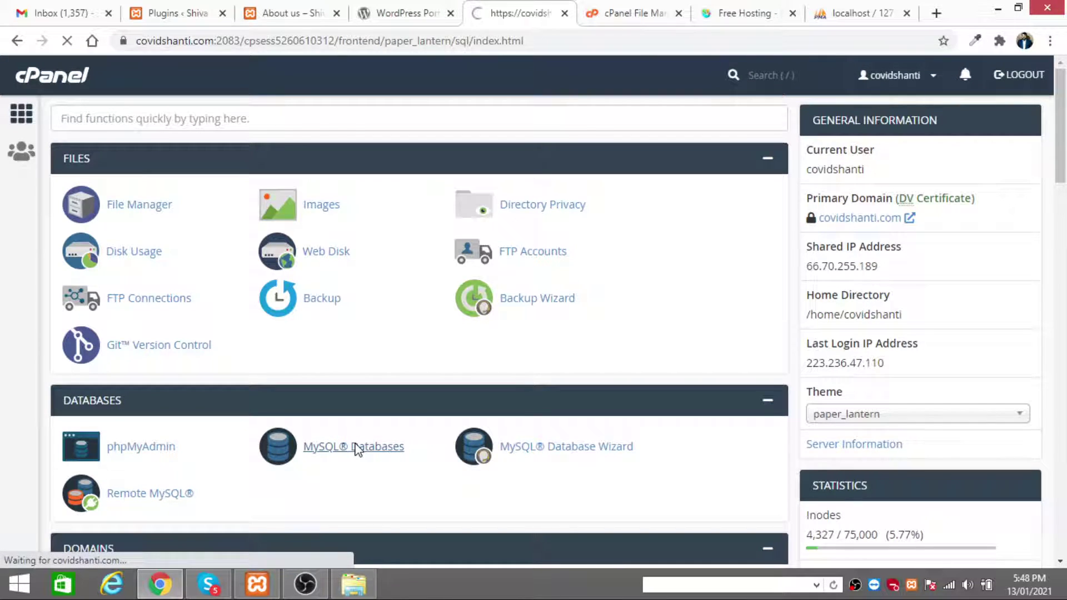
click(173, 313)
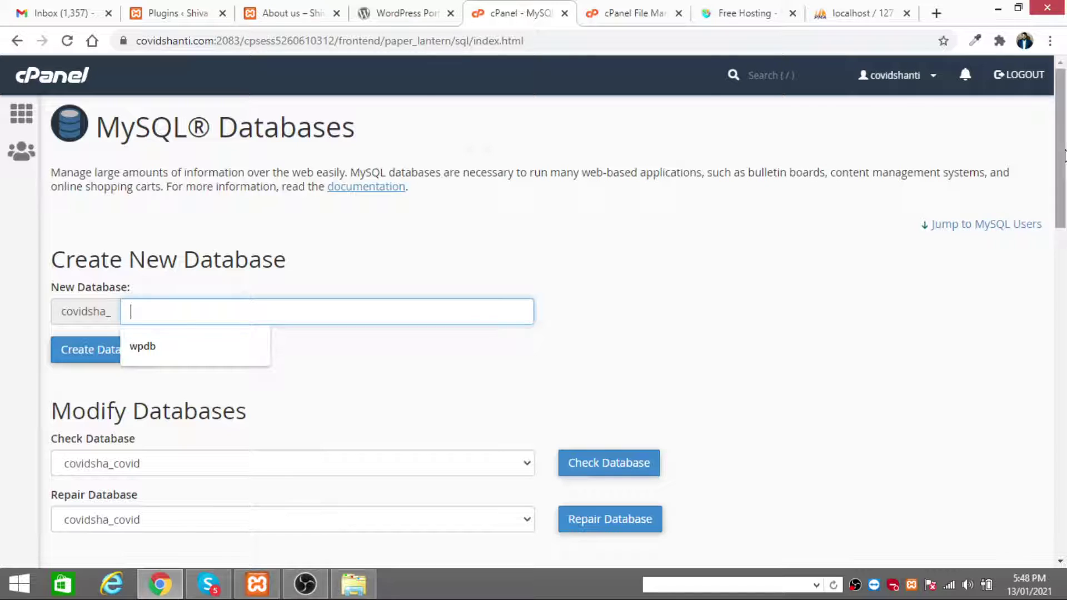
drag(1065, 161, 1000, 359)
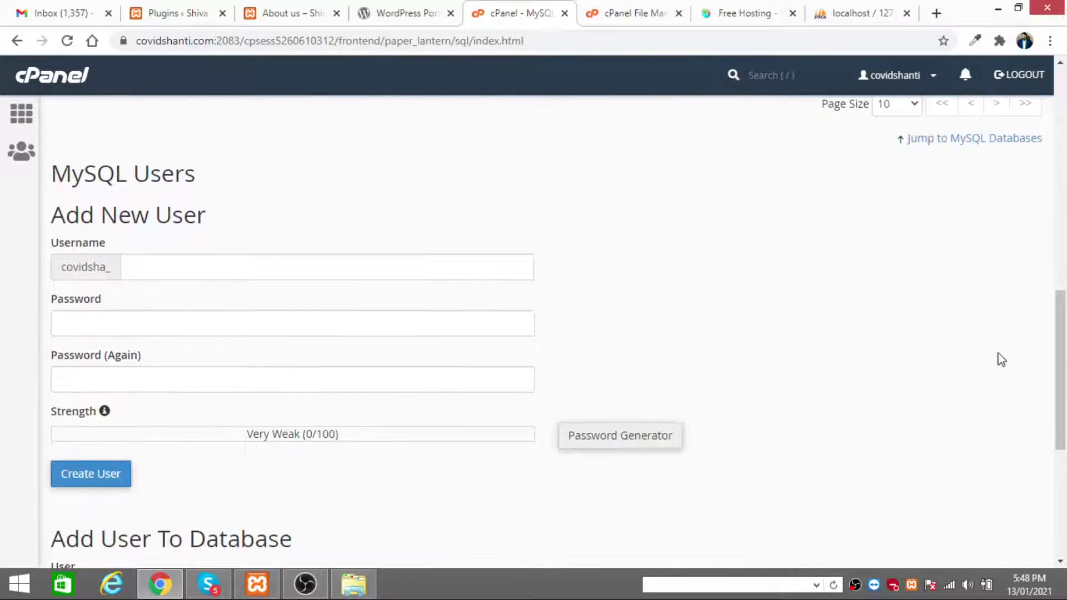
click(296, 264)
click(93, 328)
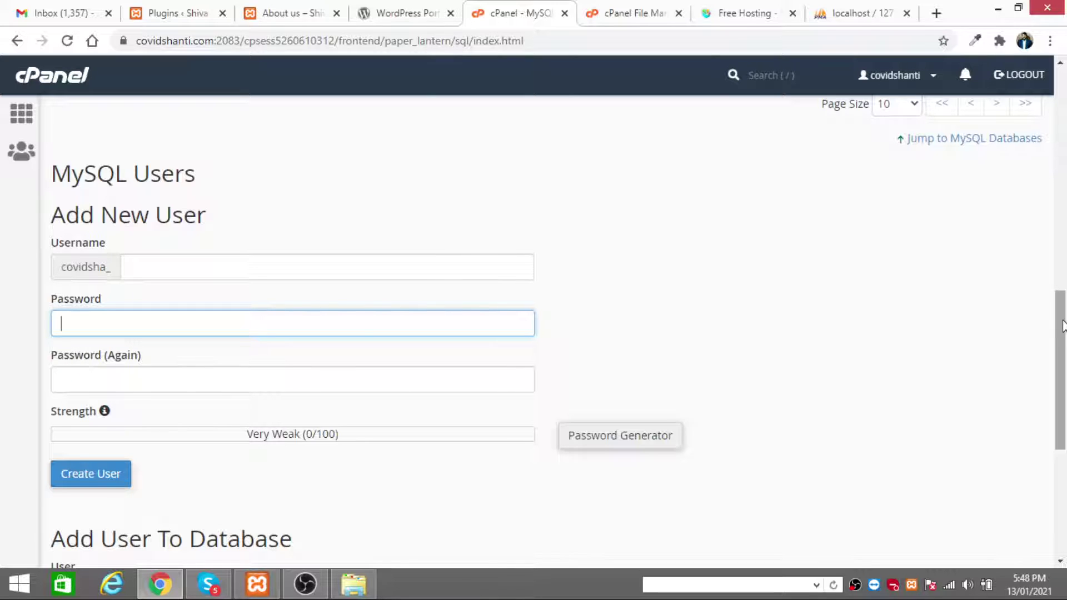
scroll(1063, 312, down, 2)
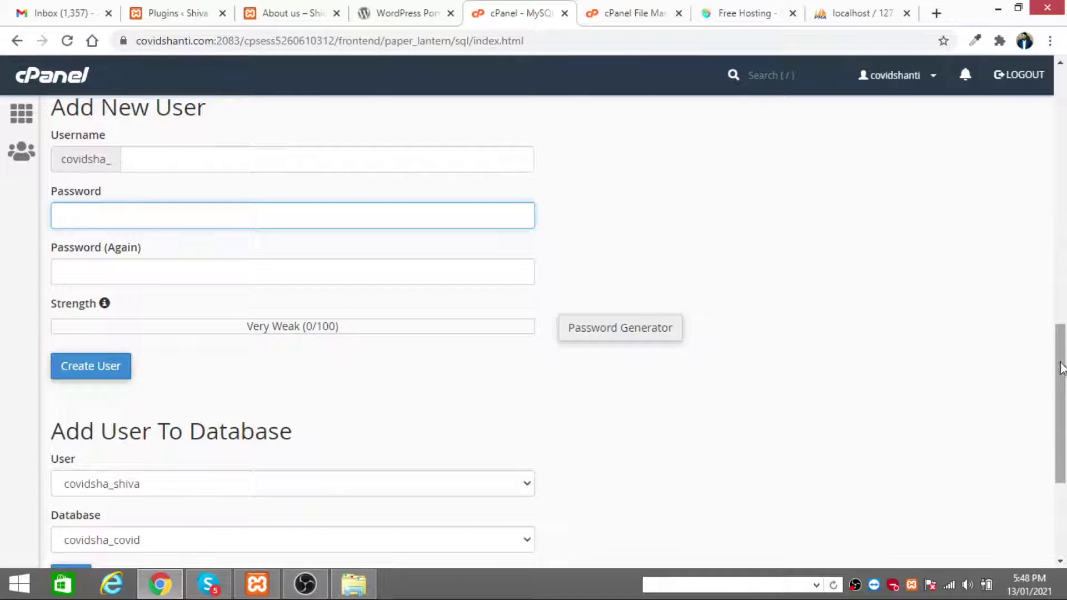
scroll(1063, 367, down, 4)
click(433, 255)
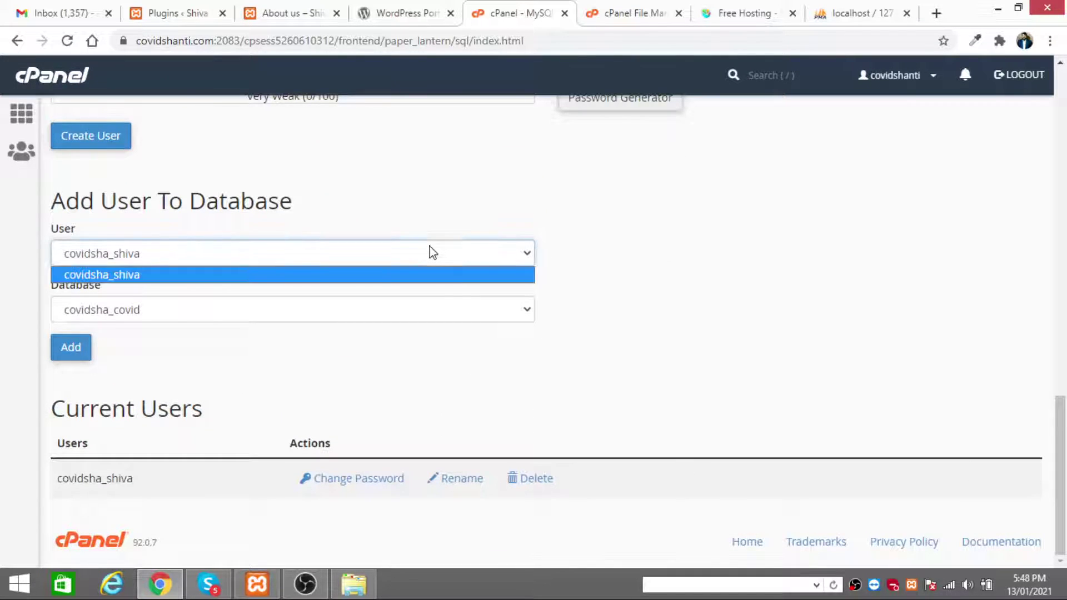
click(384, 273)
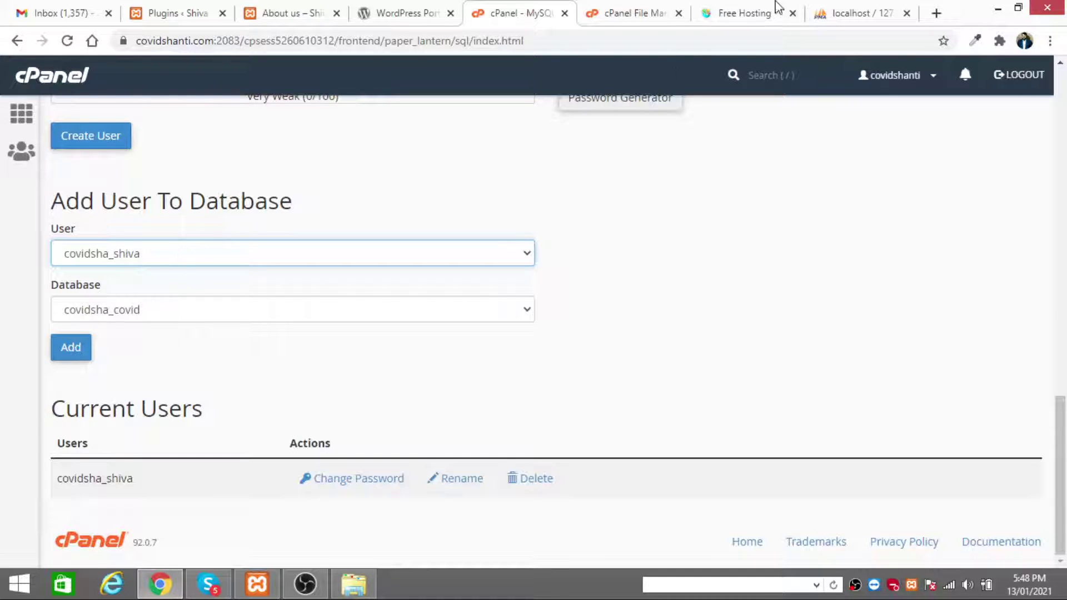
Open hosting phpMyAdmin, confirm covidsha_wpdb has no tables, then switch to local phpMyAdmin
click(68, 74)
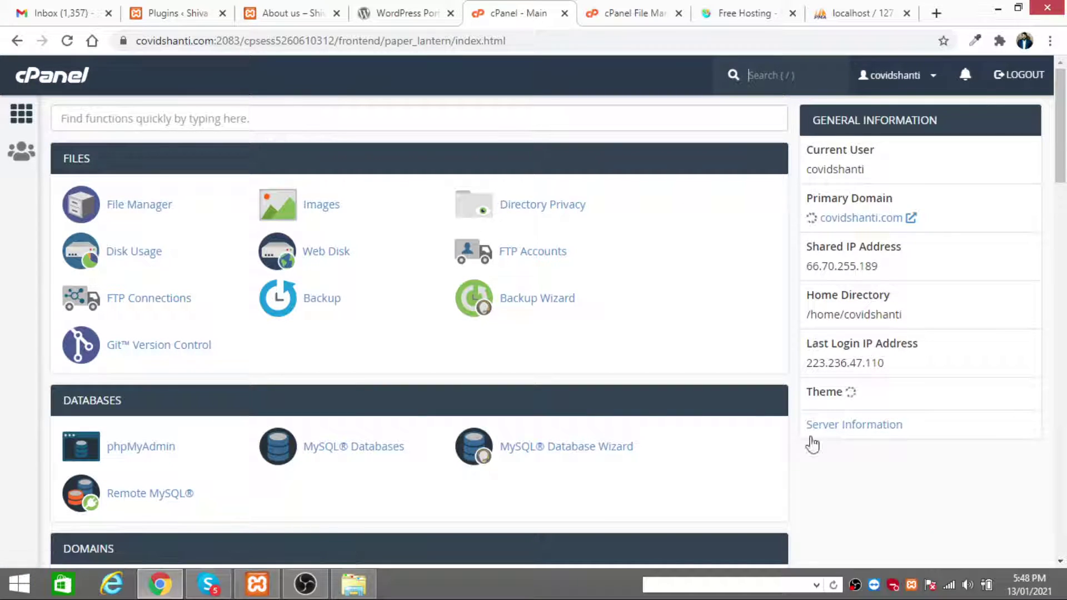
click(136, 447)
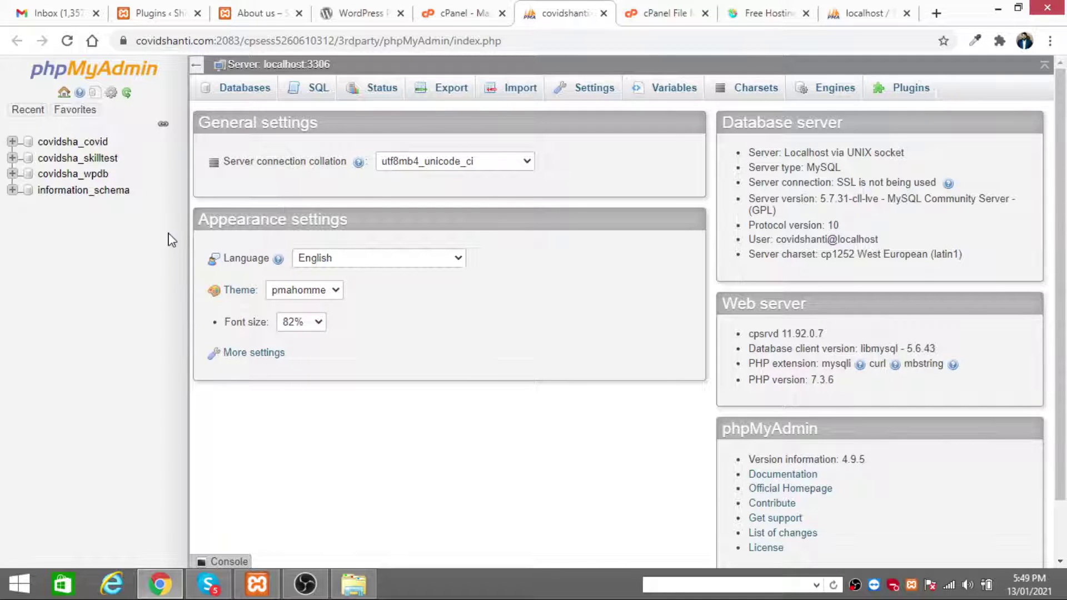
click(84, 174)
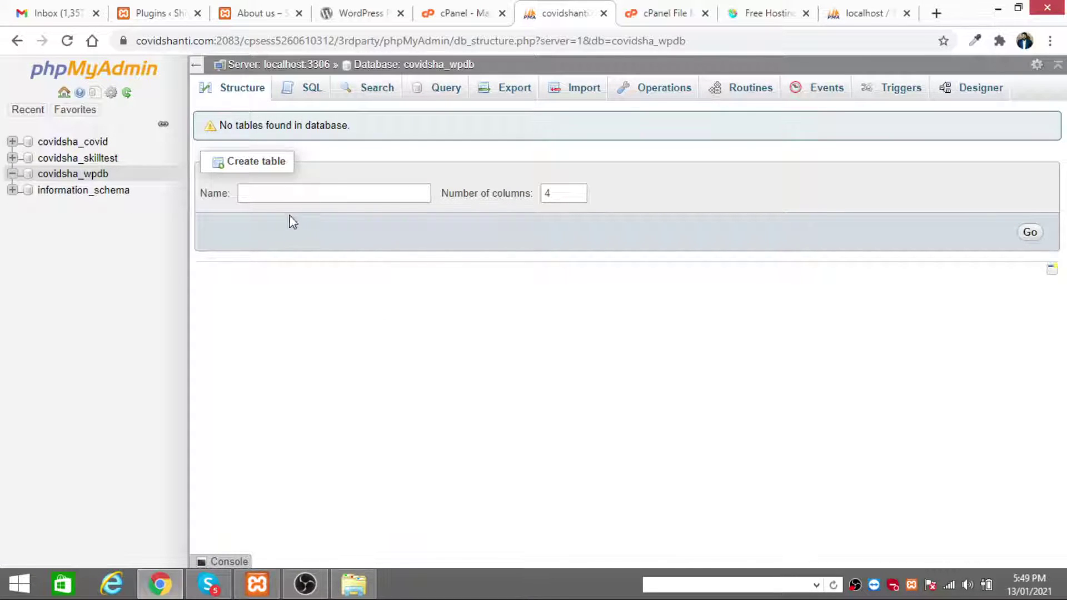
click(279, 194)
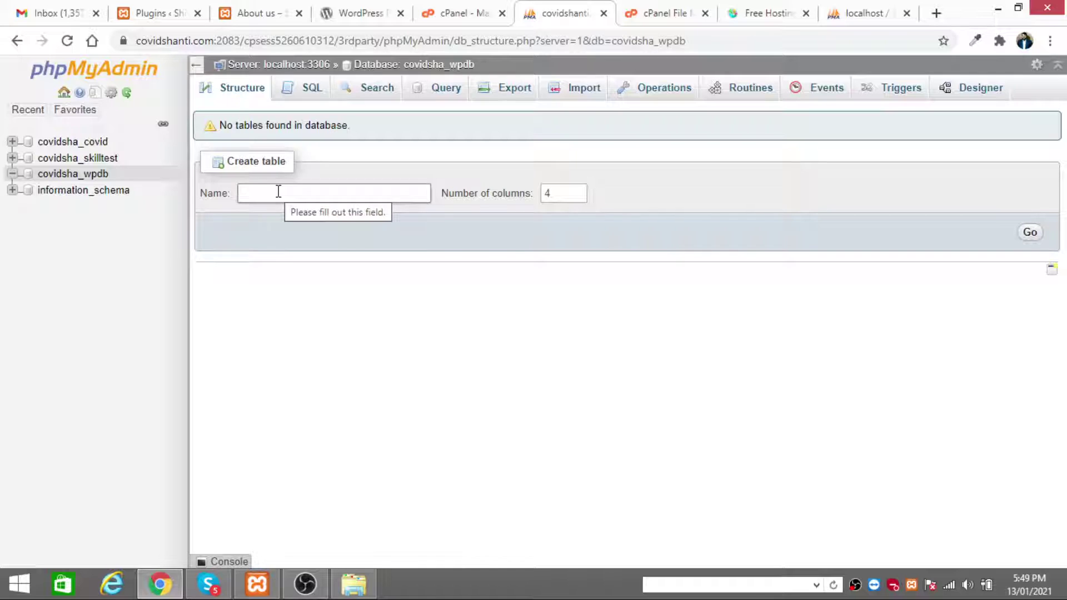
click(279, 193)
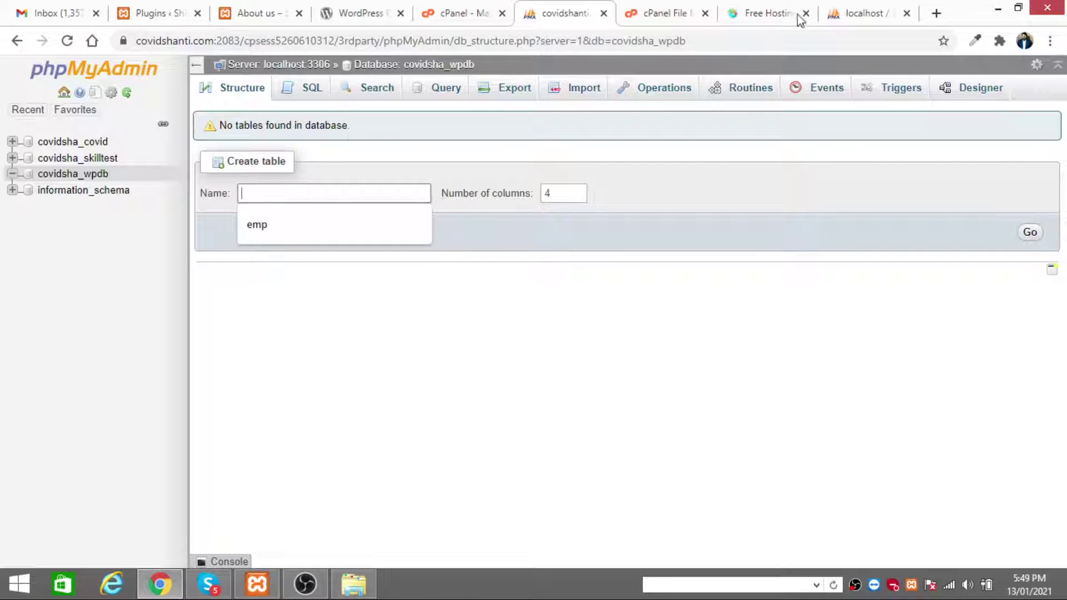
click(850, 12)
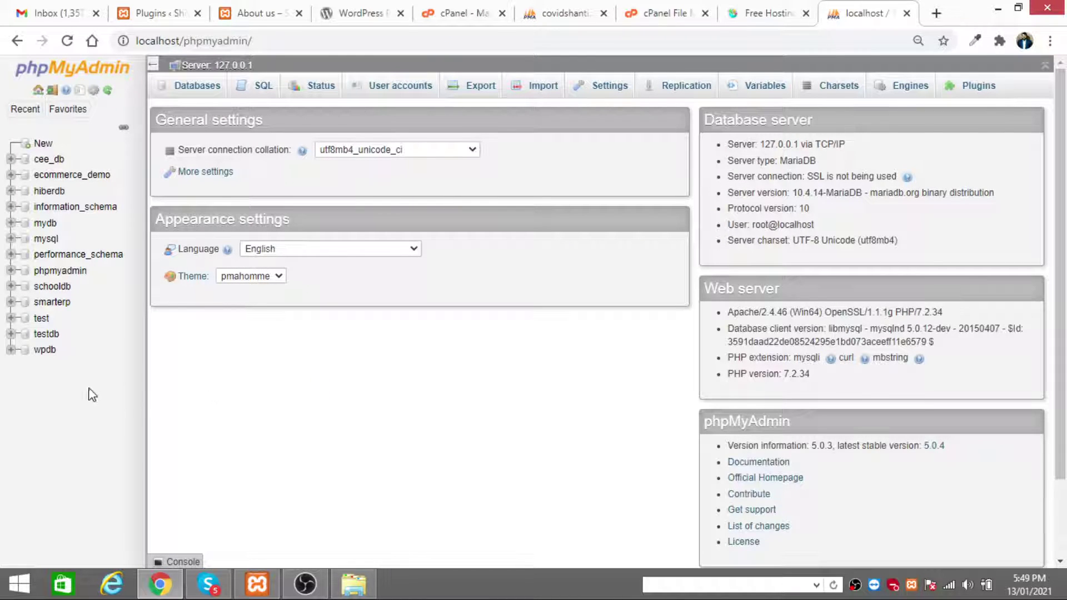
Select all local wpdb tables and export them as Quick SQL to wpdb.sql
click(48, 354)
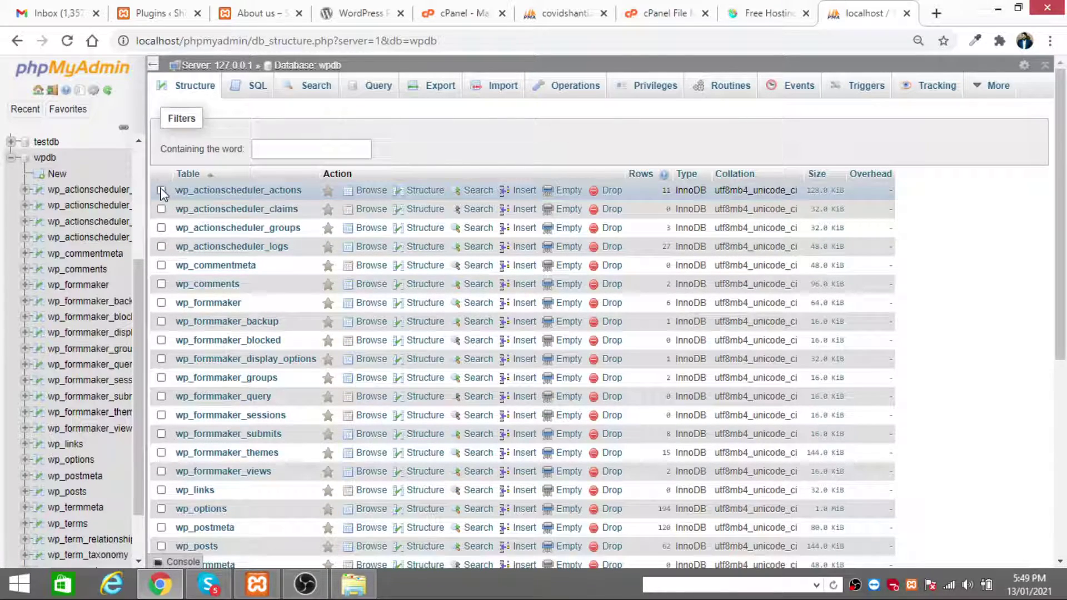
drag(1064, 247, 1065, 436)
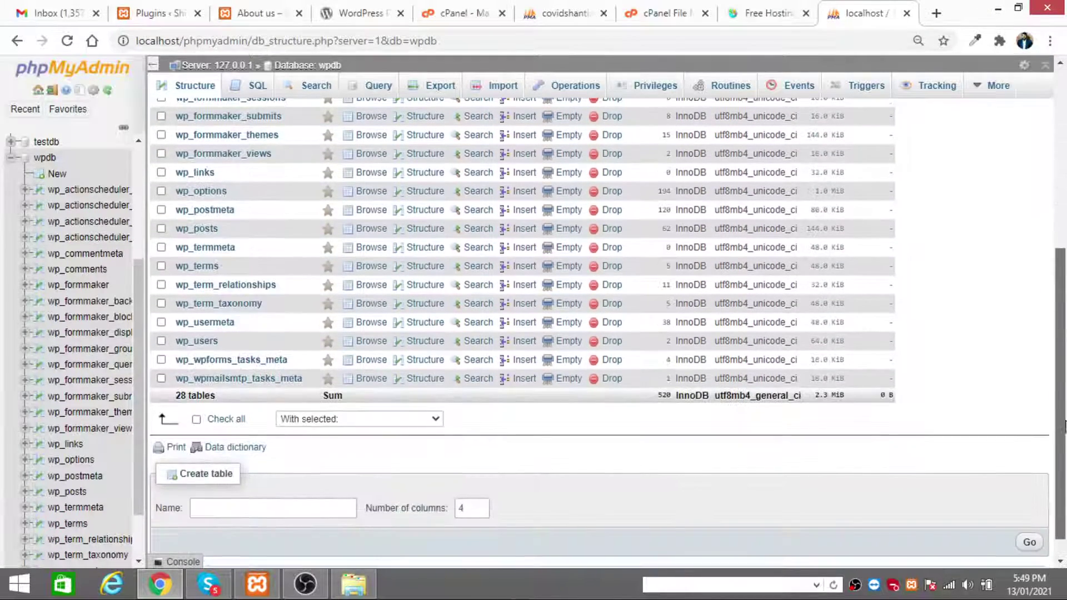
click(198, 421)
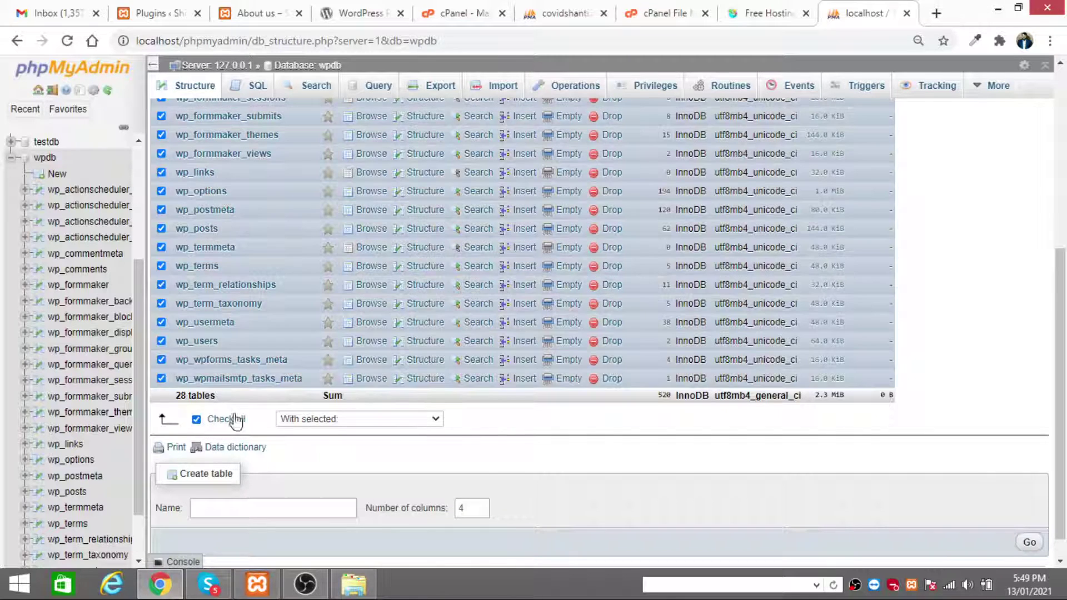
drag(1059, 258, 1059, 75)
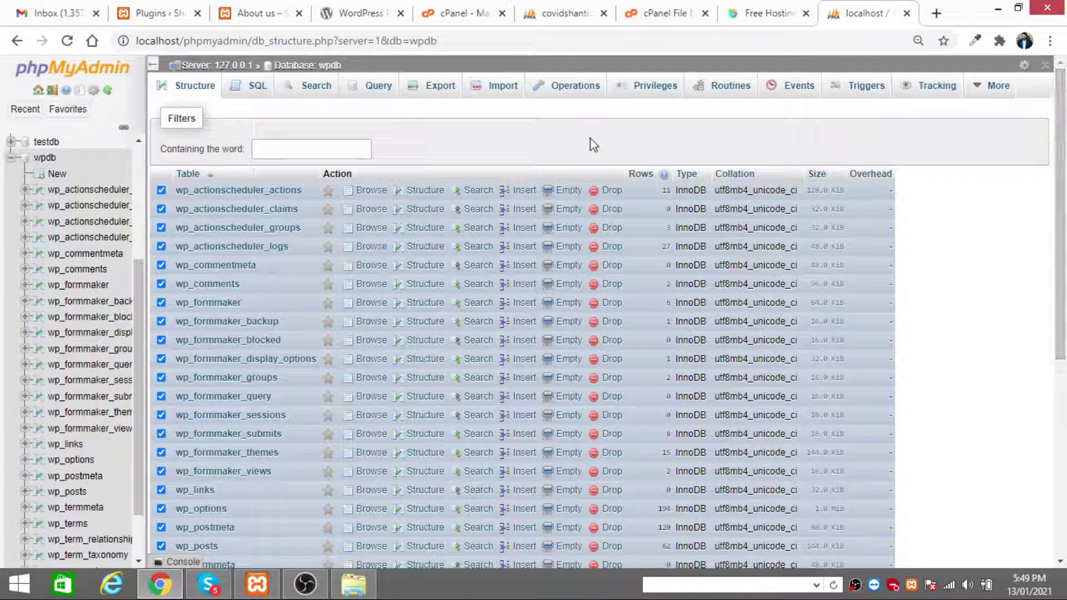
click(442, 87)
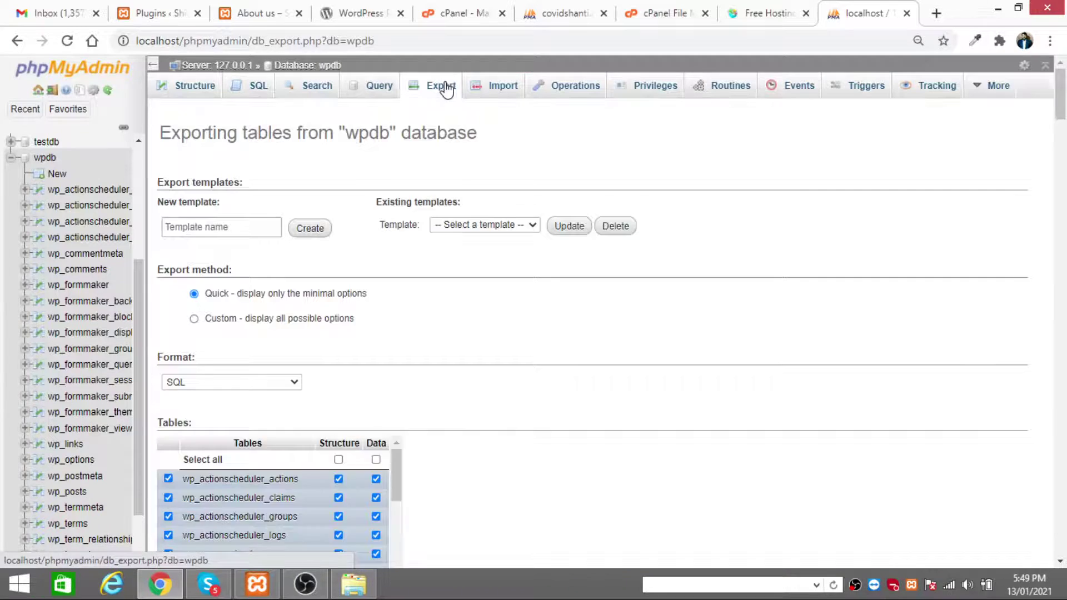
mouse_move(1020, 444)
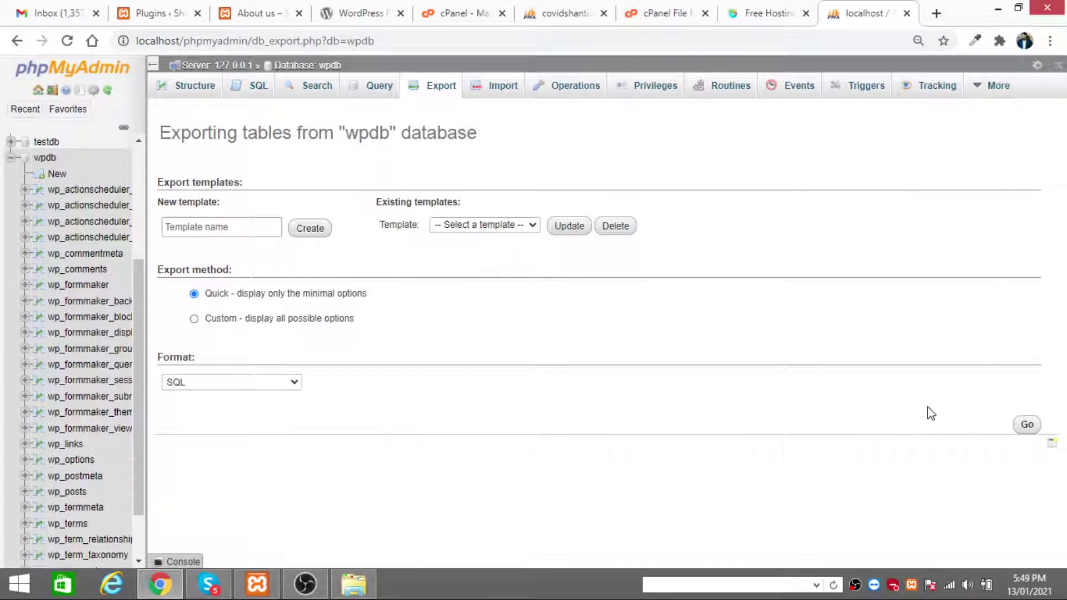
click(1027, 427)
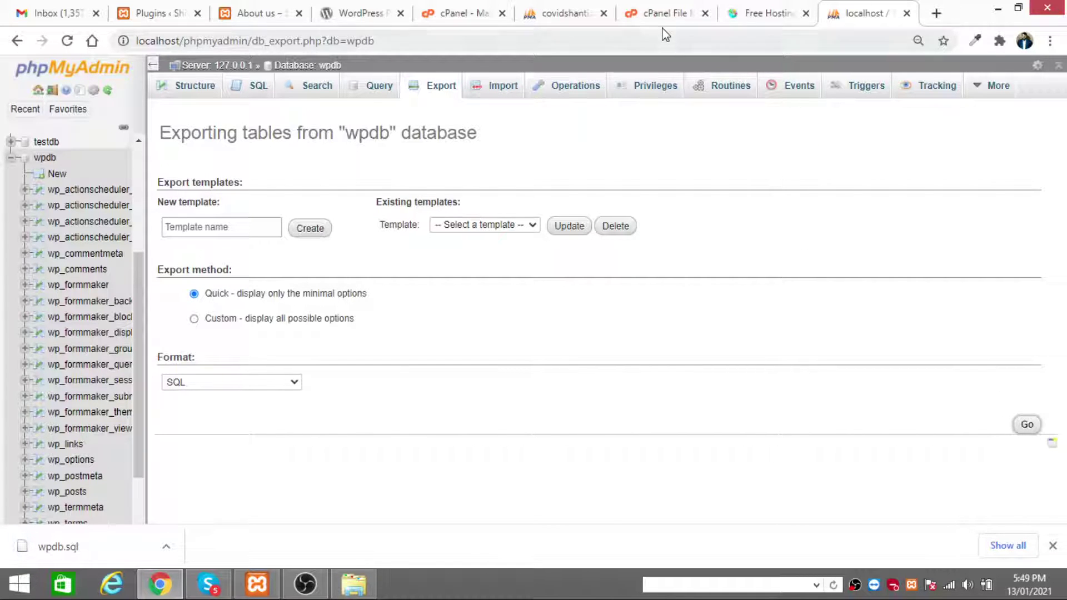
click(680, 14)
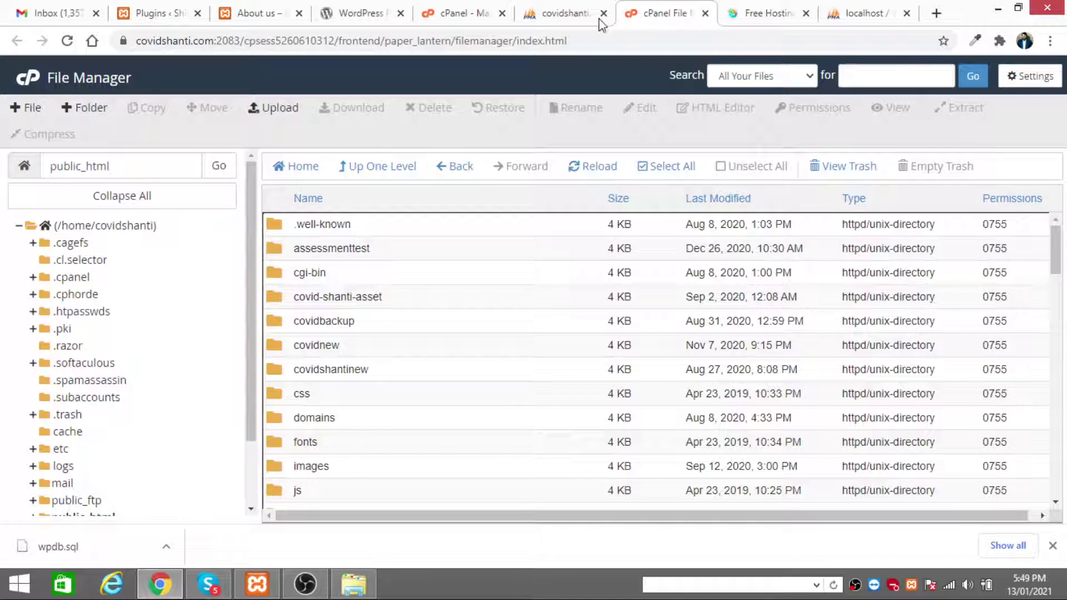
Open the Import page of the hosted covidsha_wpdb database
click(559, 16)
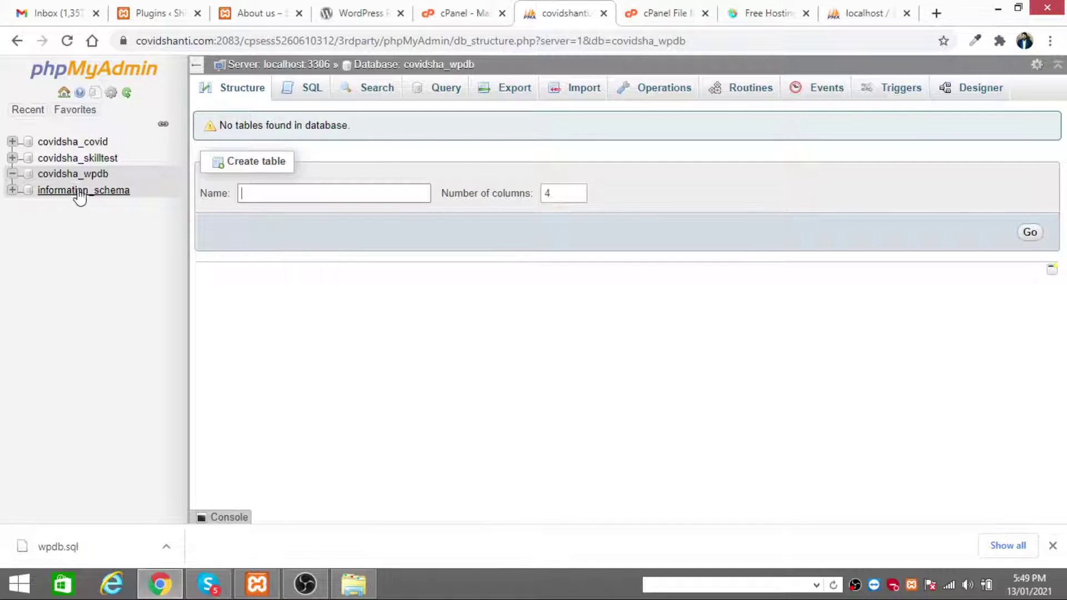
click(80, 176)
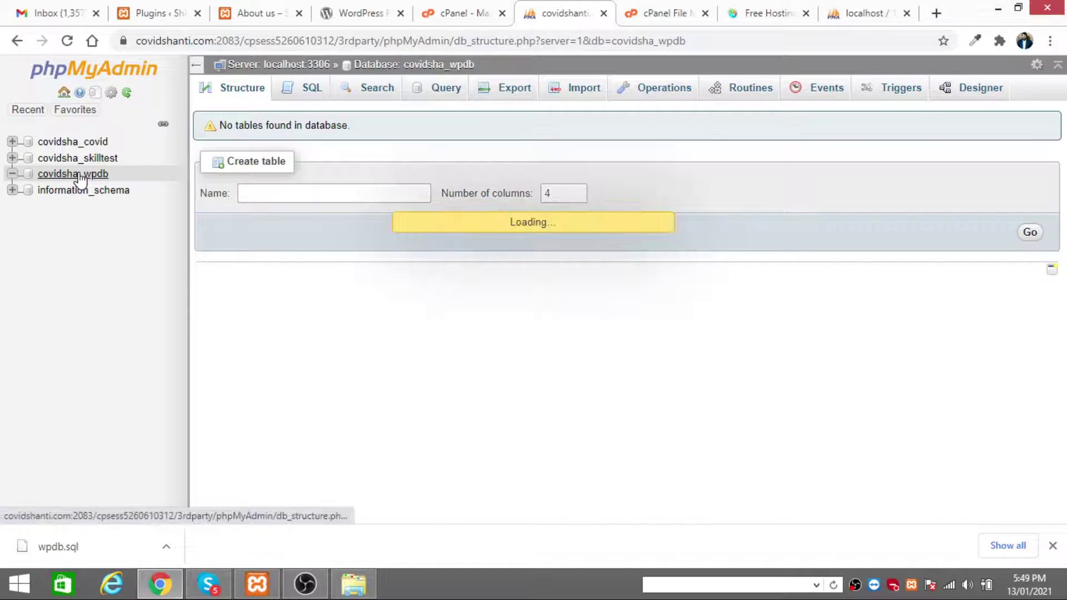
click(593, 91)
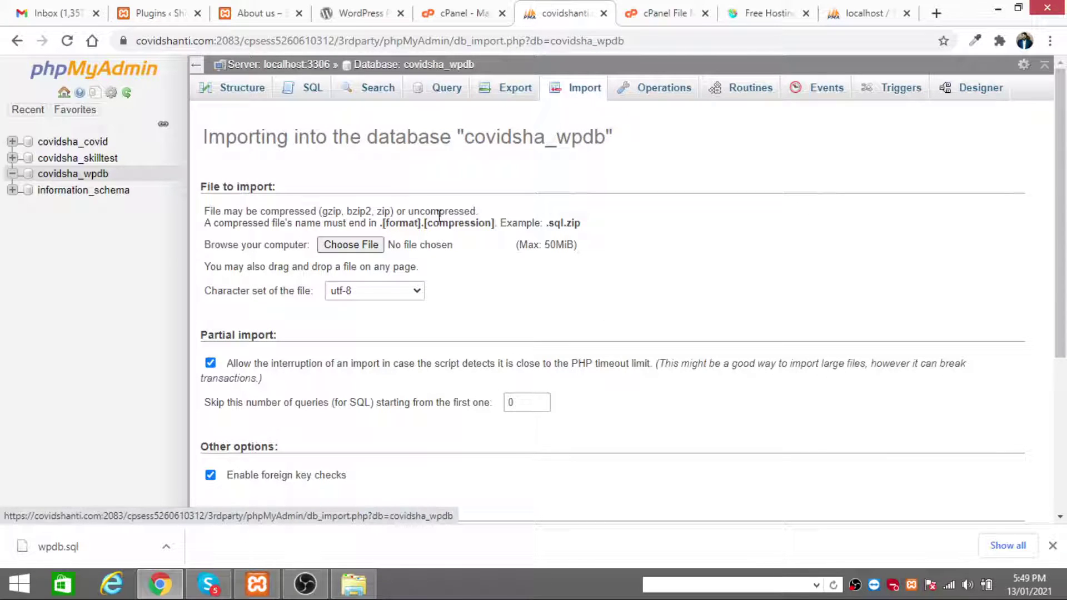
Choose Downloads/wpdb.sql as the import file and start the import
click(334, 256)
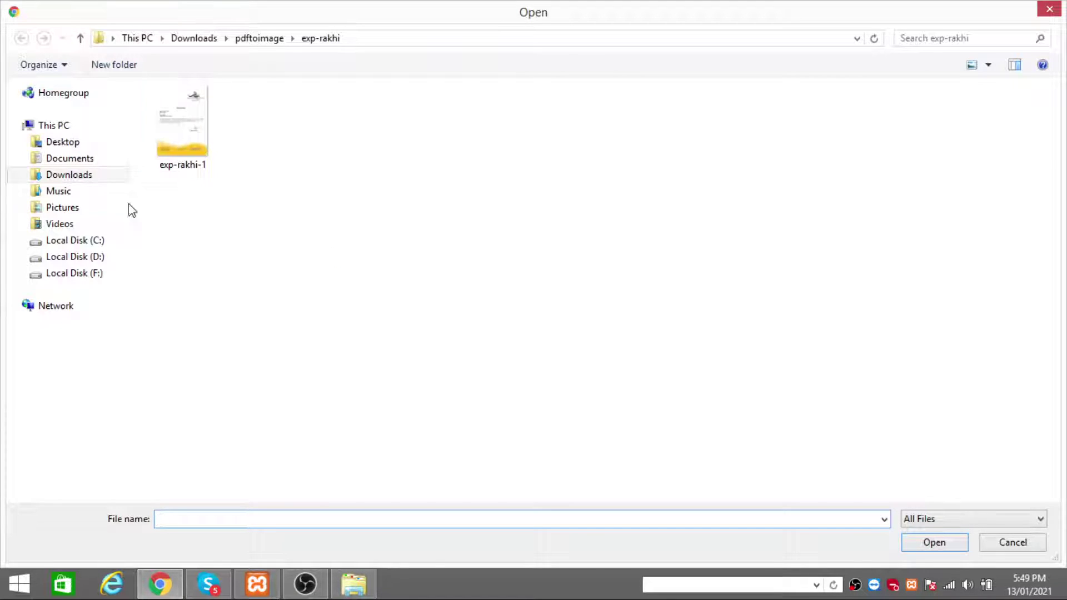
click(77, 177)
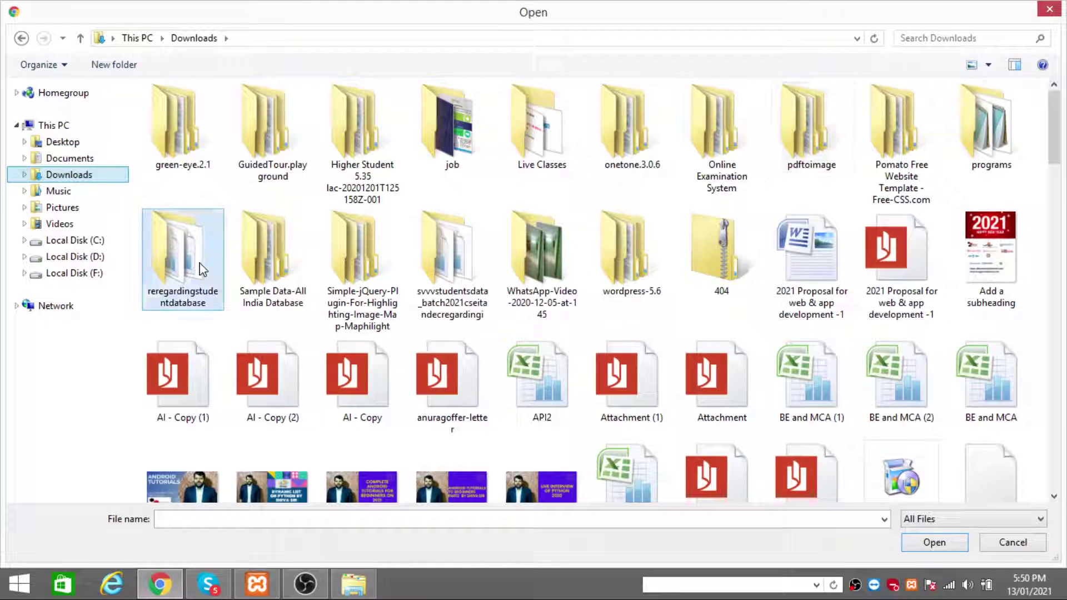
click(200, 264)
key(w)
key(w)
key(w)
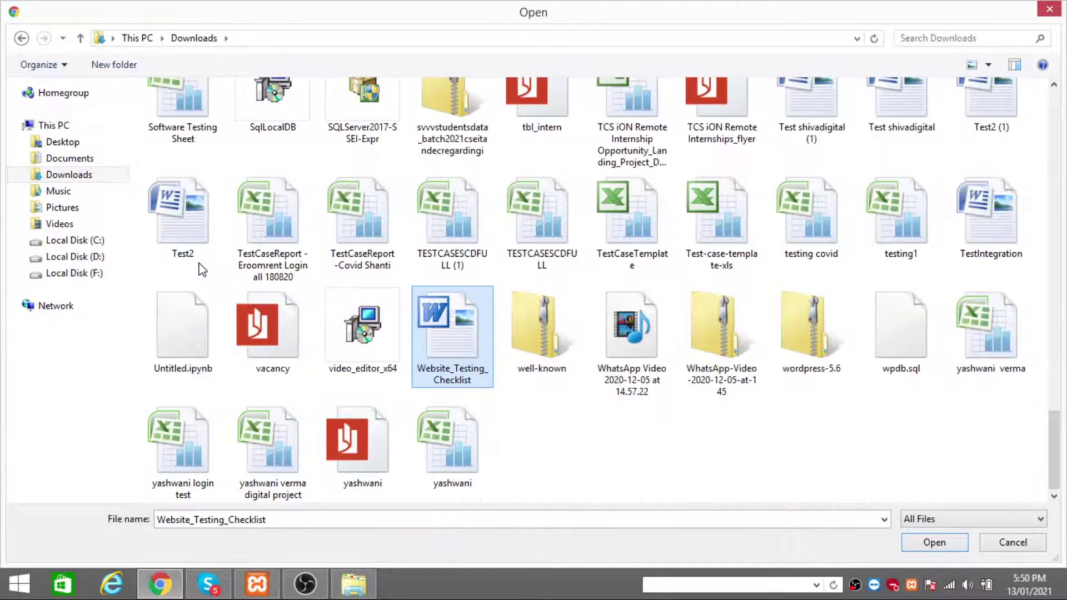
key(w)
key(w)
key(w)
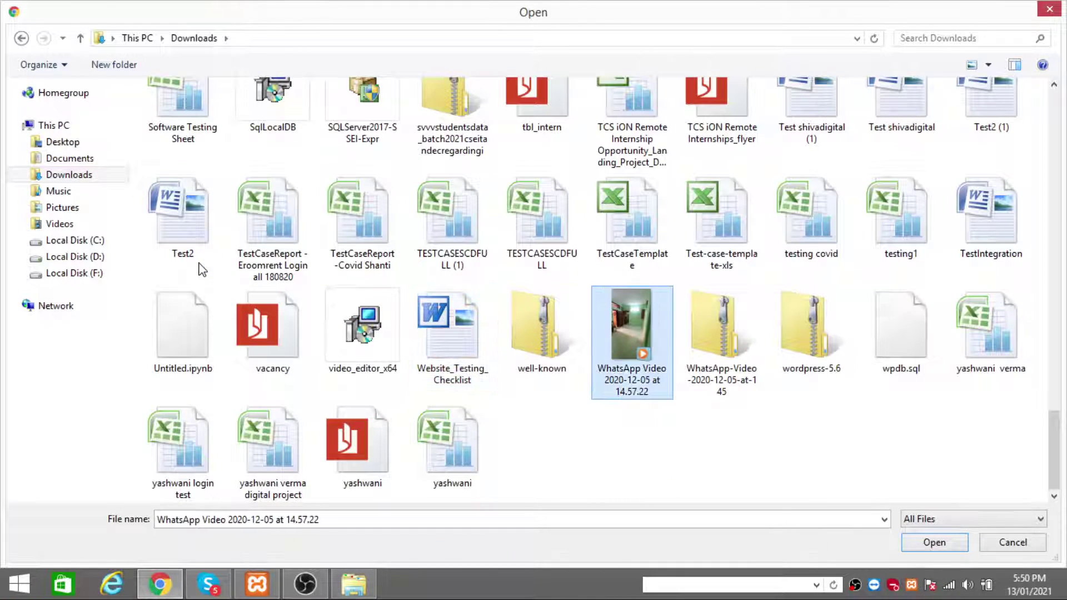
double_click(903, 378)
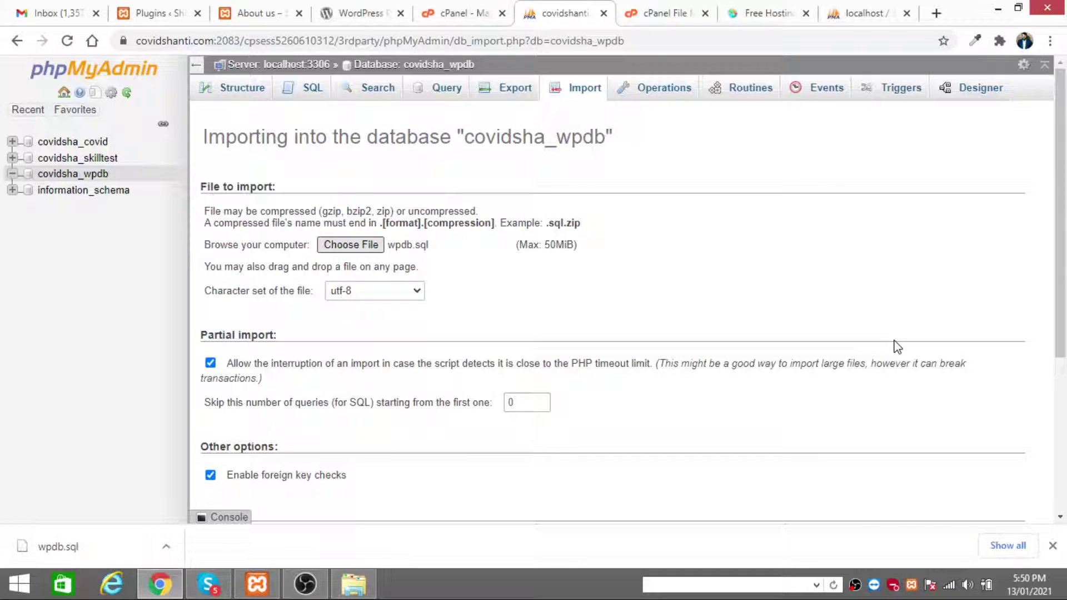
scroll(1065, 411, down, 3)
scroll(1064, 410, down, 2)
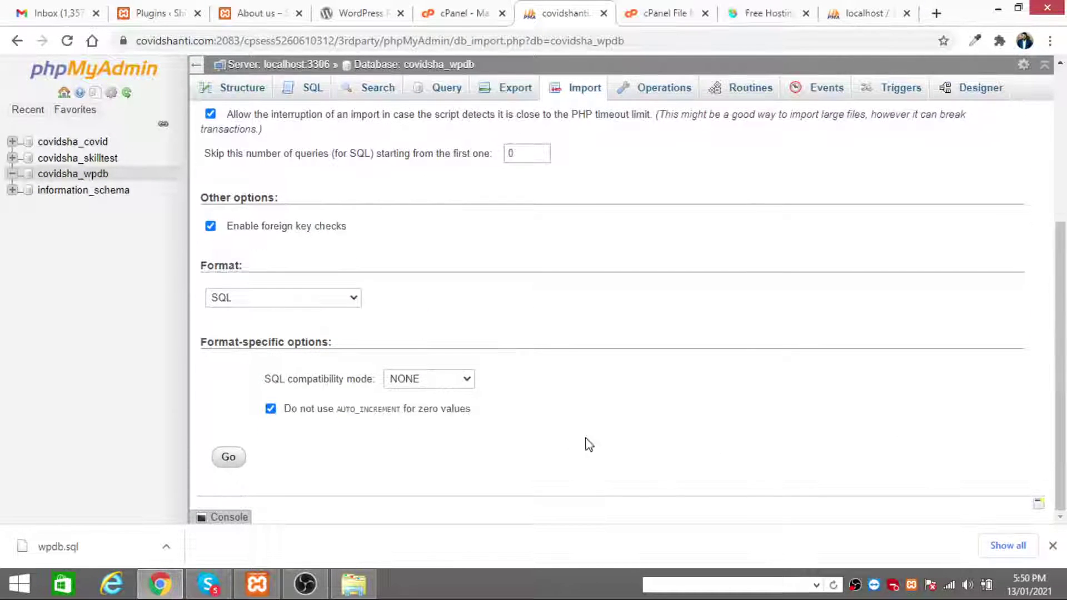
click(228, 459)
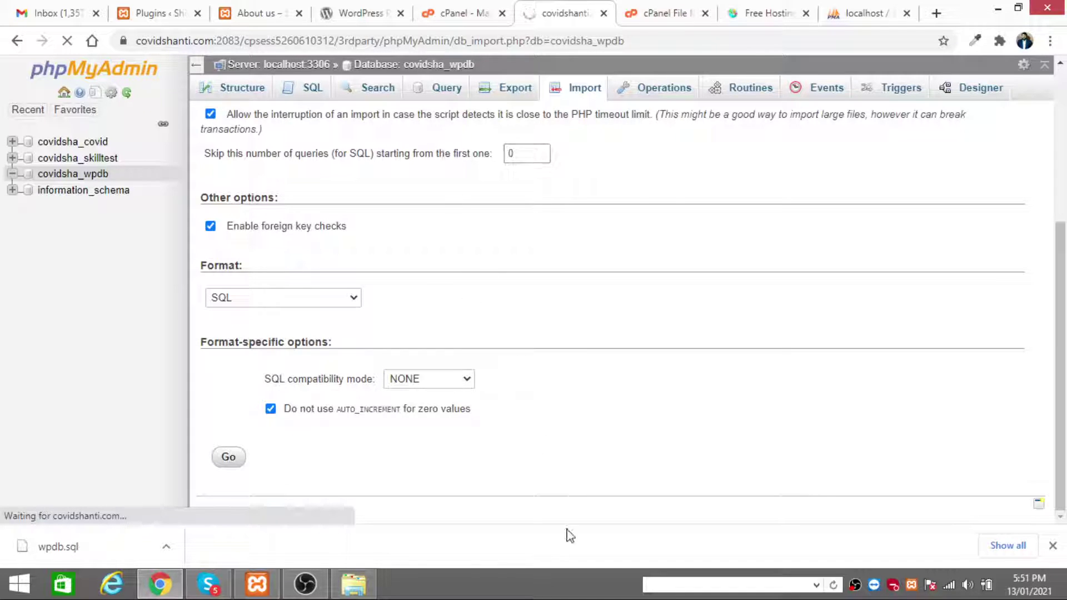
Browse File Explorer to C:\xampp\htdocs and bring up the context menu for the blog folder
click(354, 584)
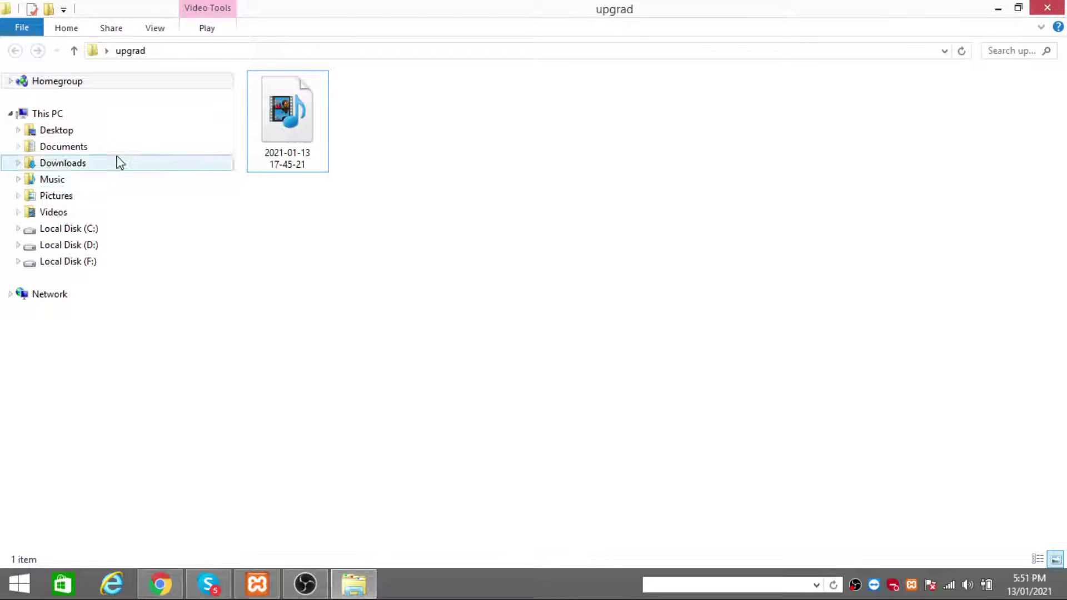
click(79, 232)
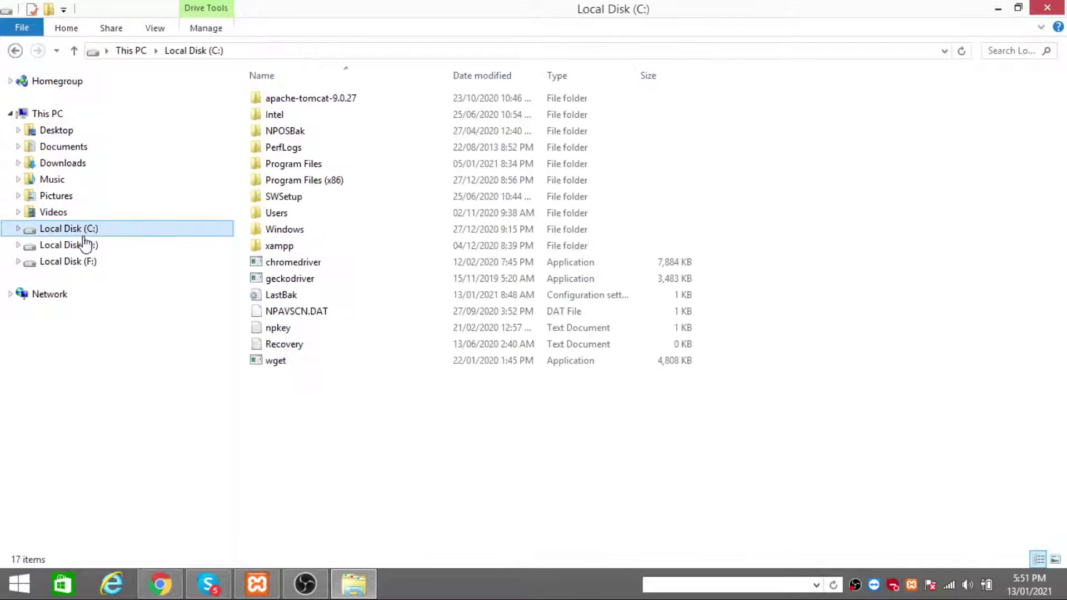
double_click(251, 247)
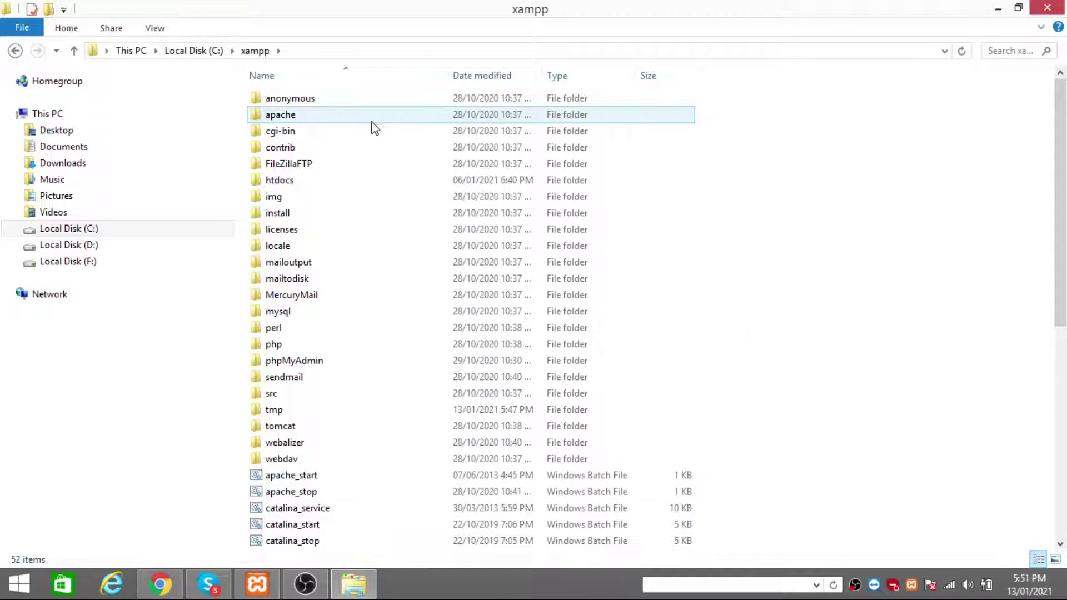
double_click(278, 181)
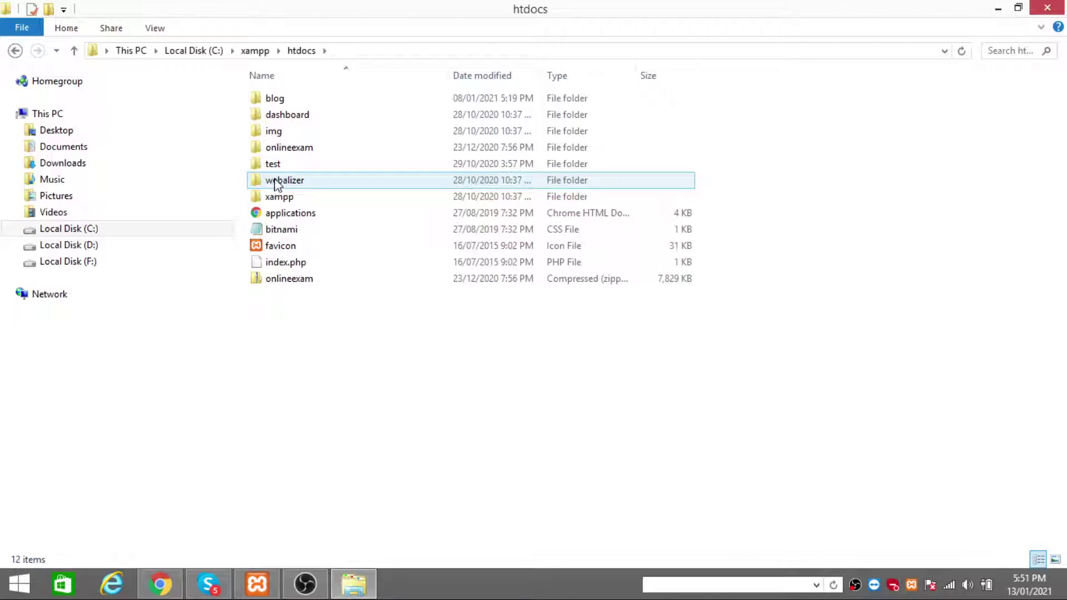
right_click(268, 100)
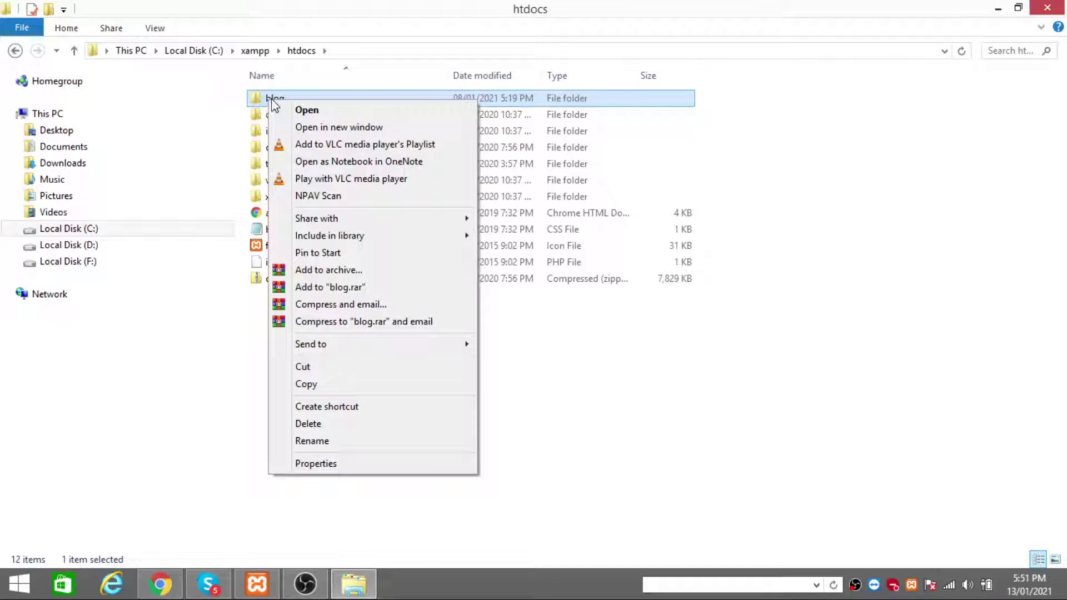
Use WinRAR's Add to archive to compress the blog folder into a ZIP named blog.zip
click(330, 274)
click(473, 272)
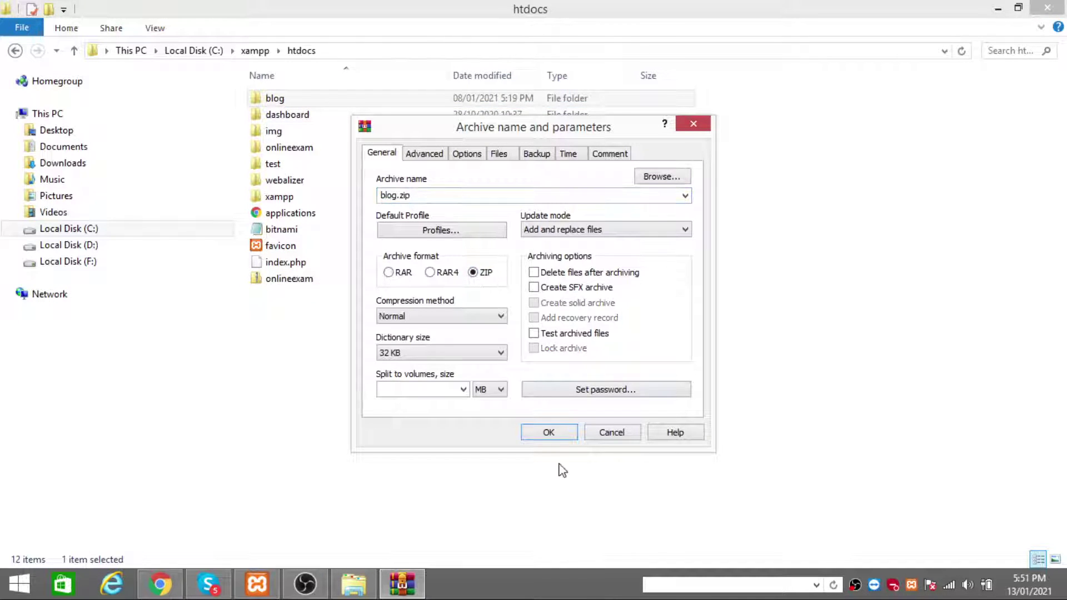
click(561, 438)
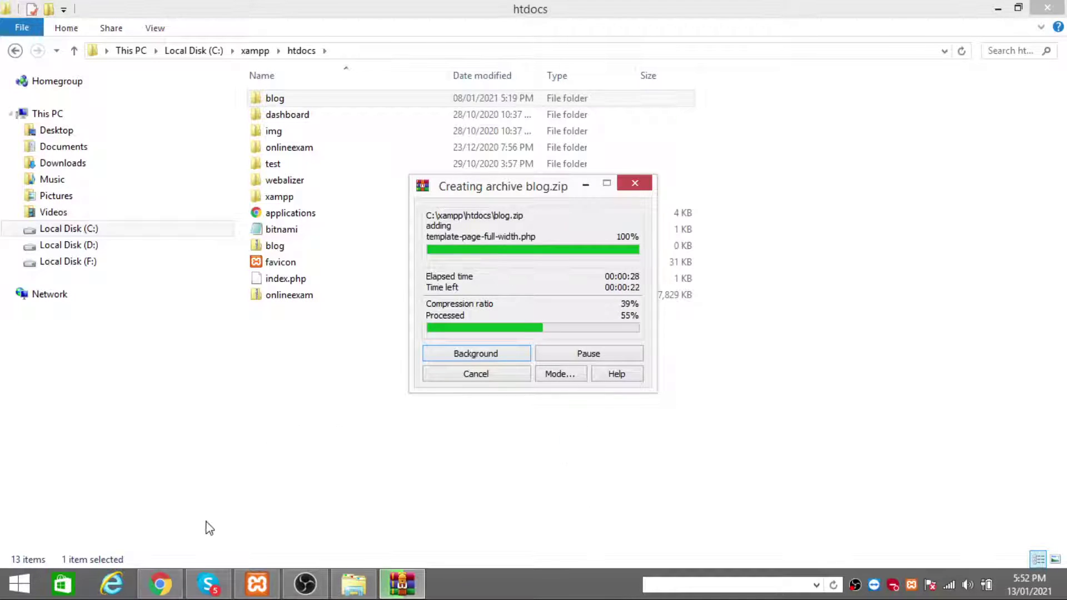
Confirm phpMyAdmin's 122-query import succeeded and view the WordPress tables in covidsha_wpdb
click(160, 583)
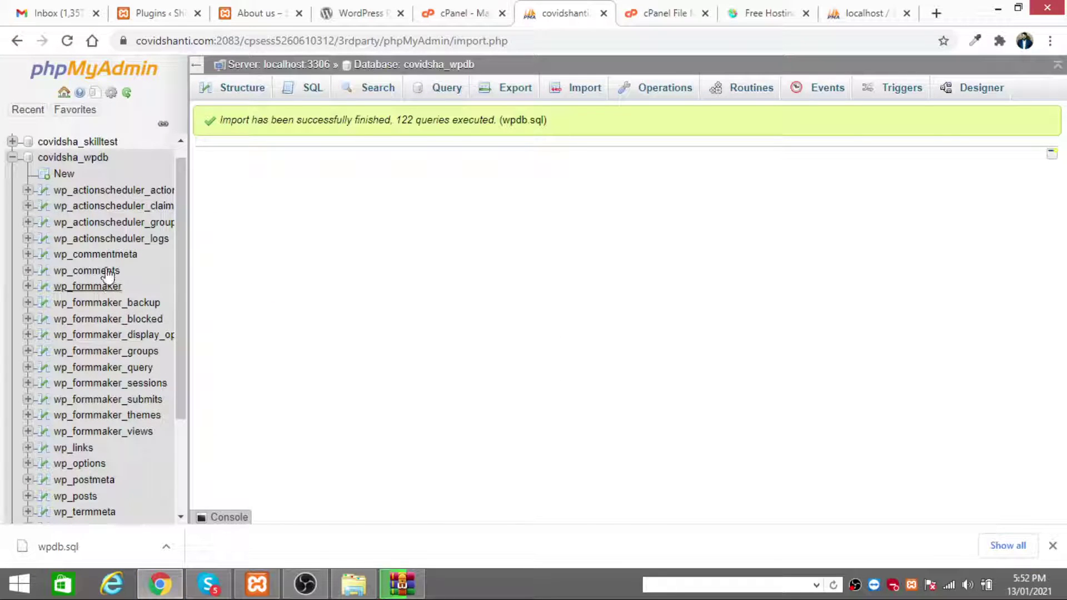
click(82, 161)
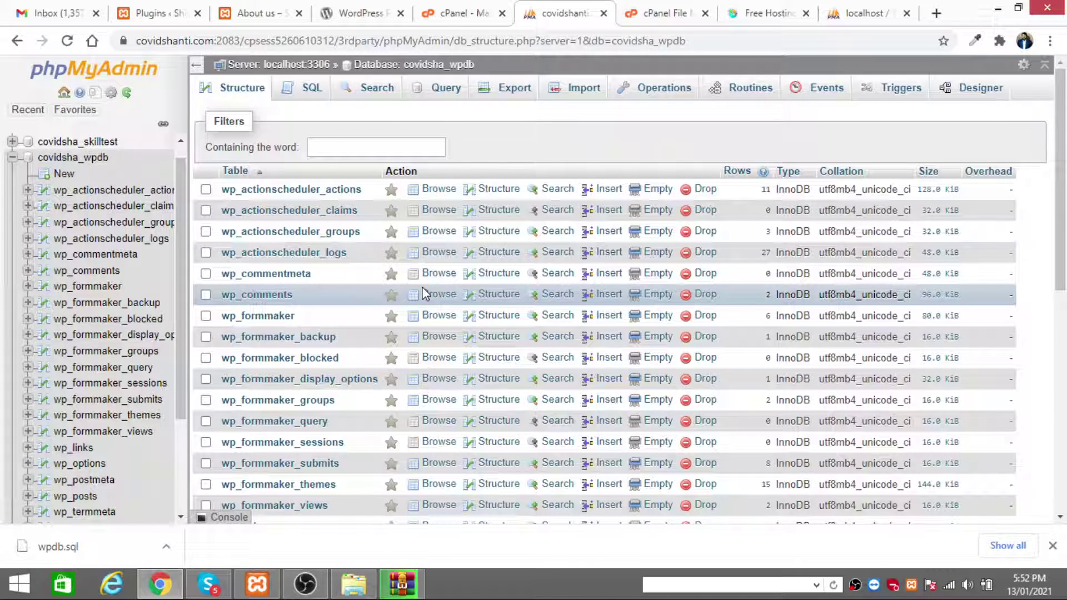
click(465, 8)
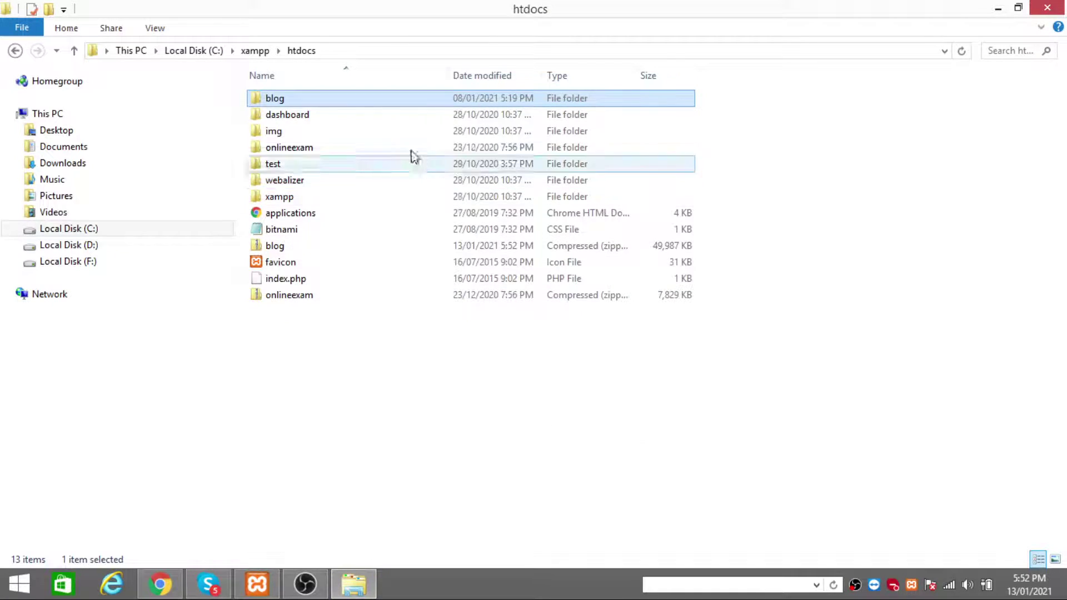
Verify blog.zip (49,987 KB) is in htdocs, then go back to cPanel in Chrome
click(267, 248)
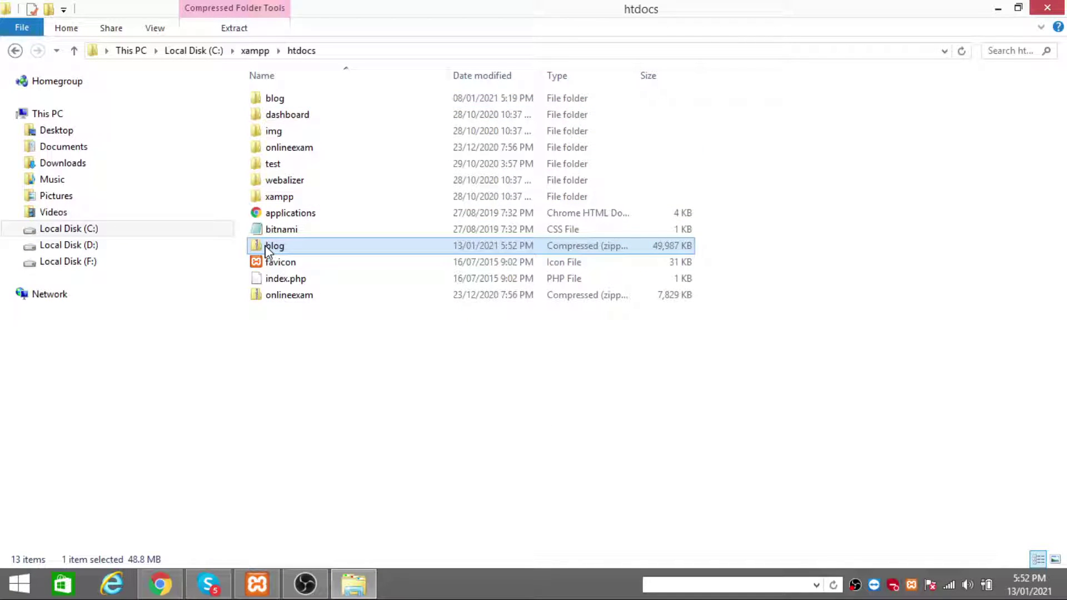
click(160, 584)
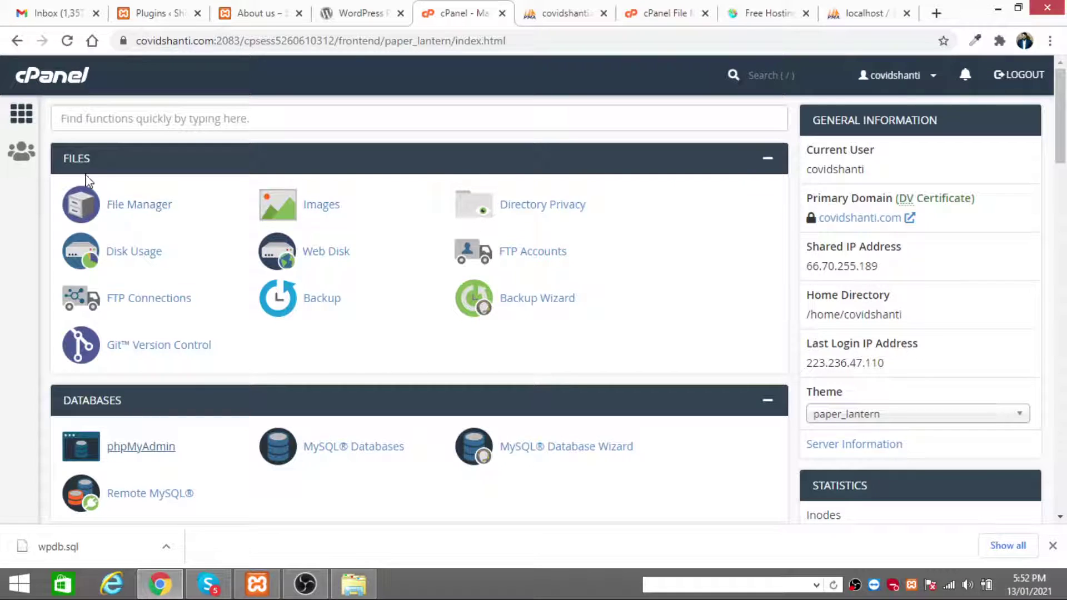
In File Manager, make a new folder named 'blog' under public_html and open it
click(133, 206)
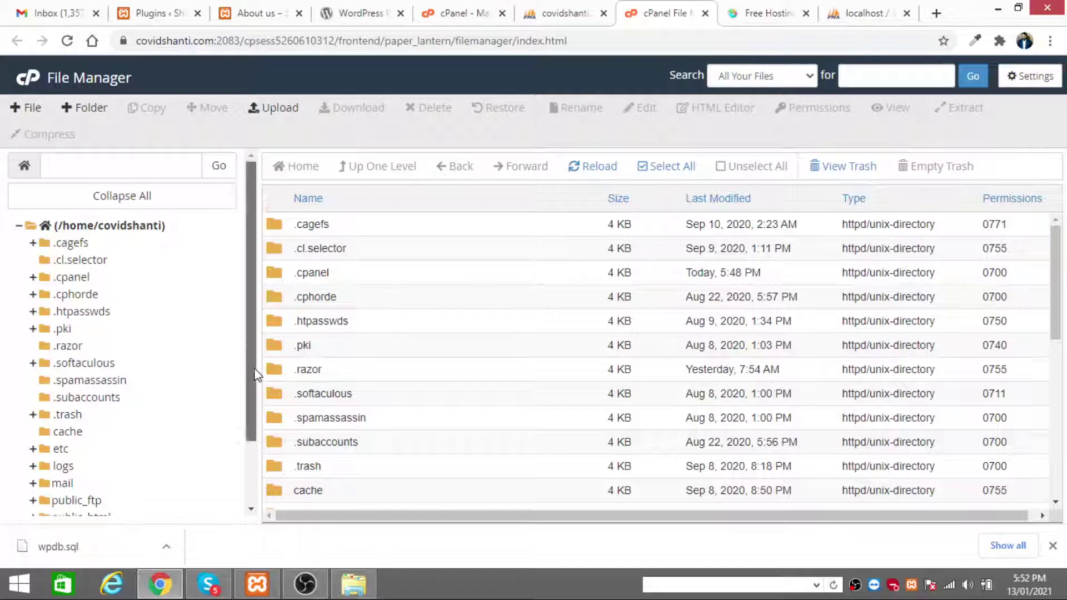
drag(255, 374, 176, 494)
click(102, 439)
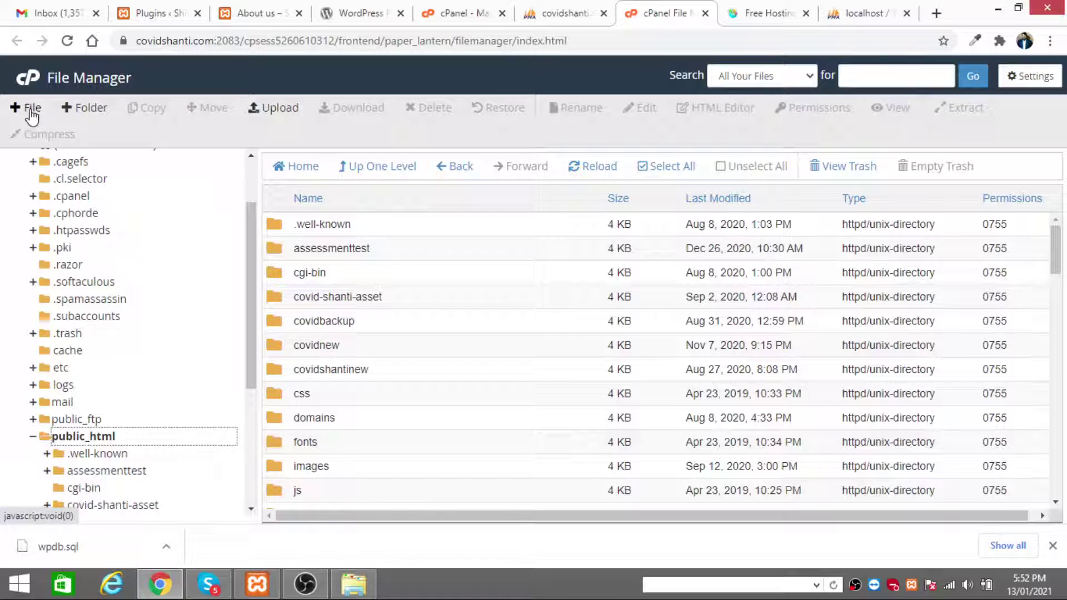
click(86, 108)
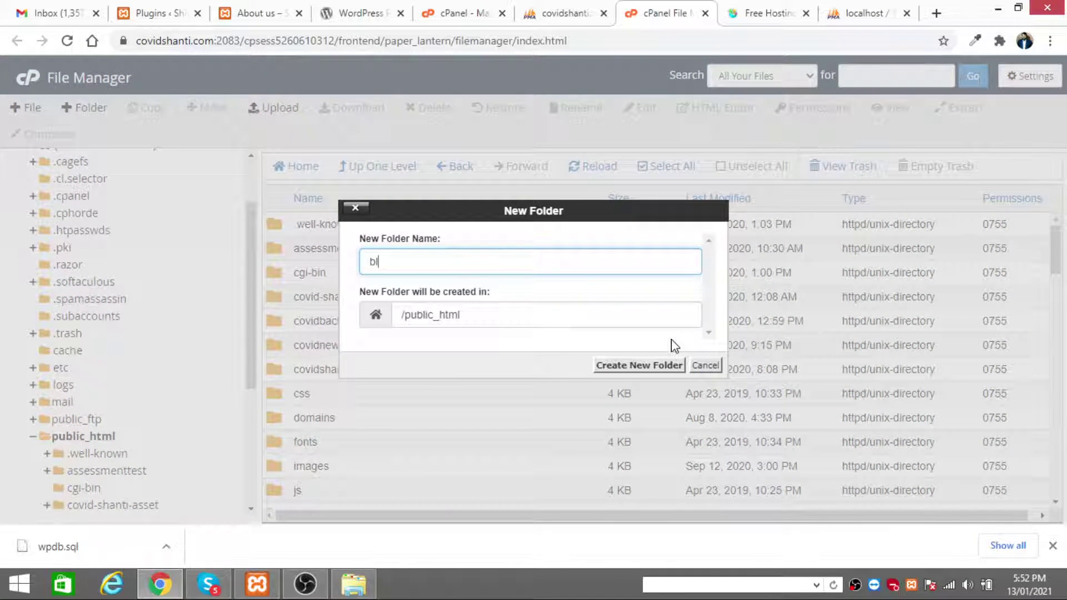
text(blog)
click(642, 367)
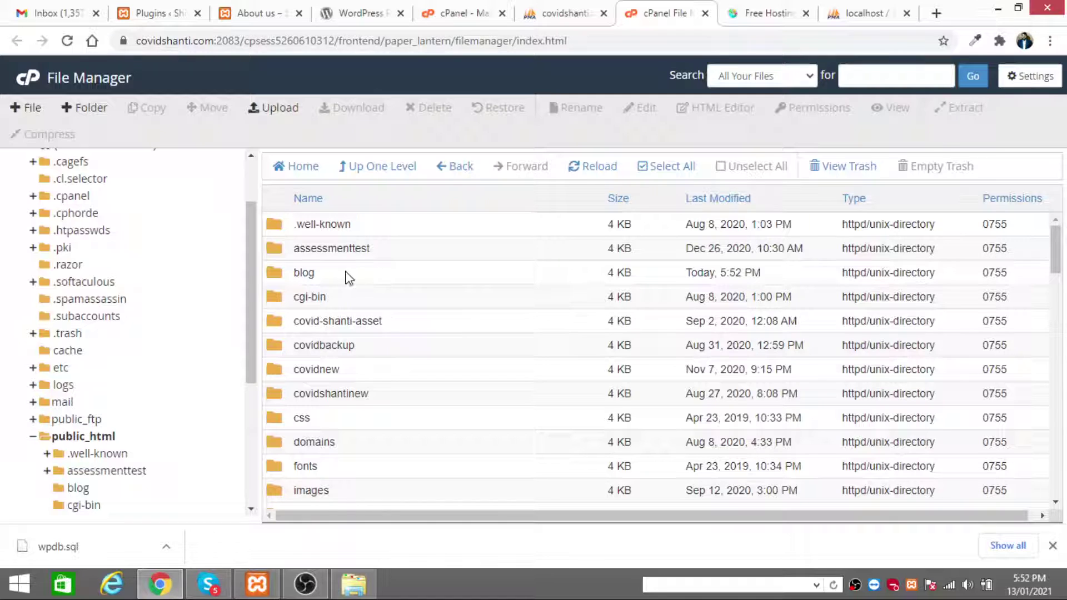
double_click(278, 274)
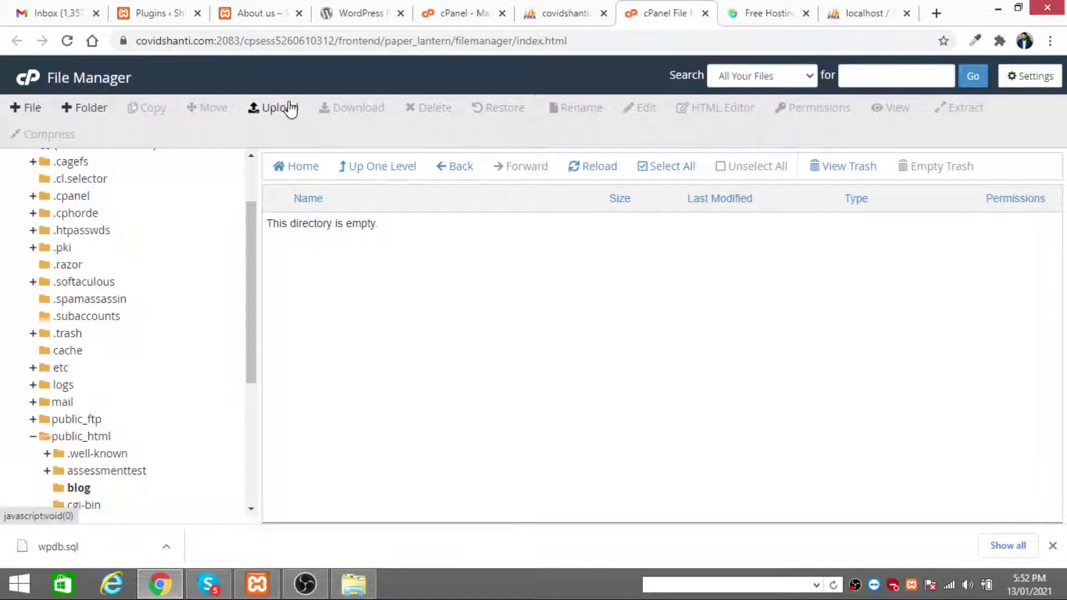
Upload blog.zip from C:\xampp\htdocs into the server's public_html/blog folder
click(289, 107)
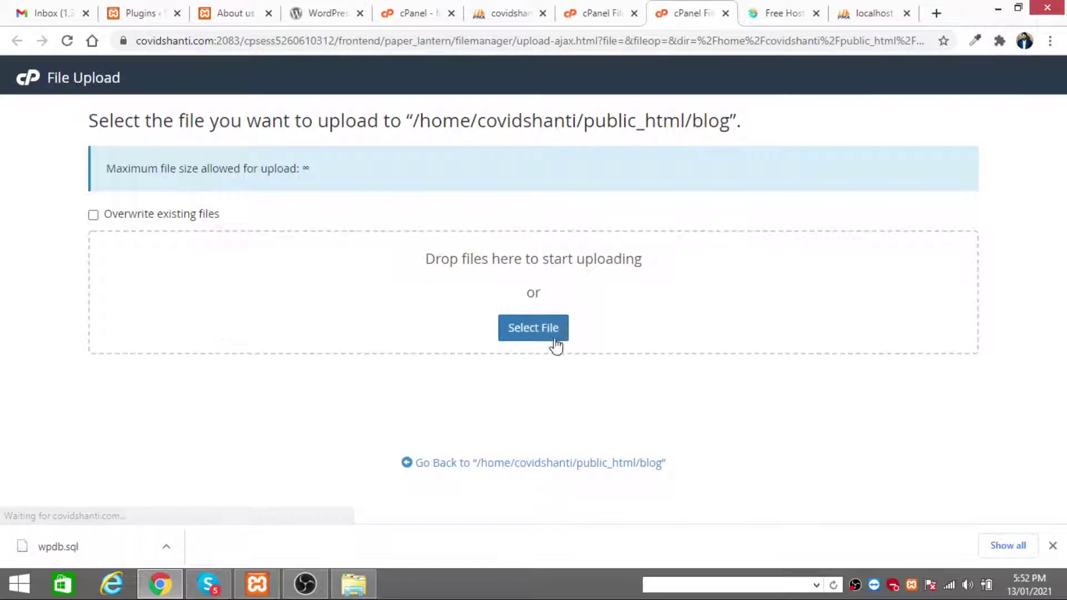
click(556, 345)
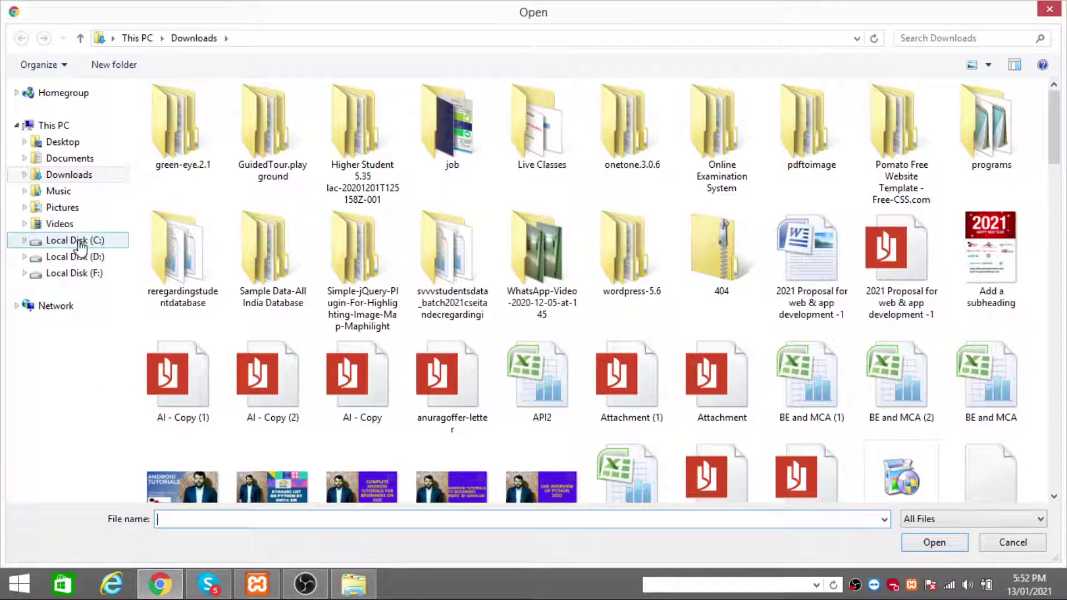
click(81, 240)
double_click(170, 257)
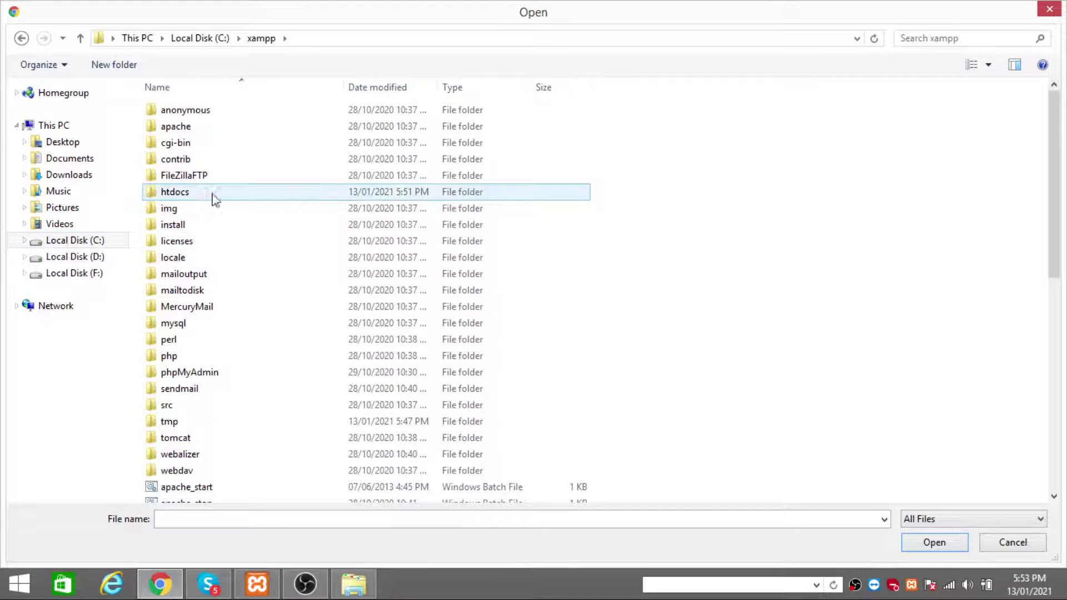
double_click(183, 196)
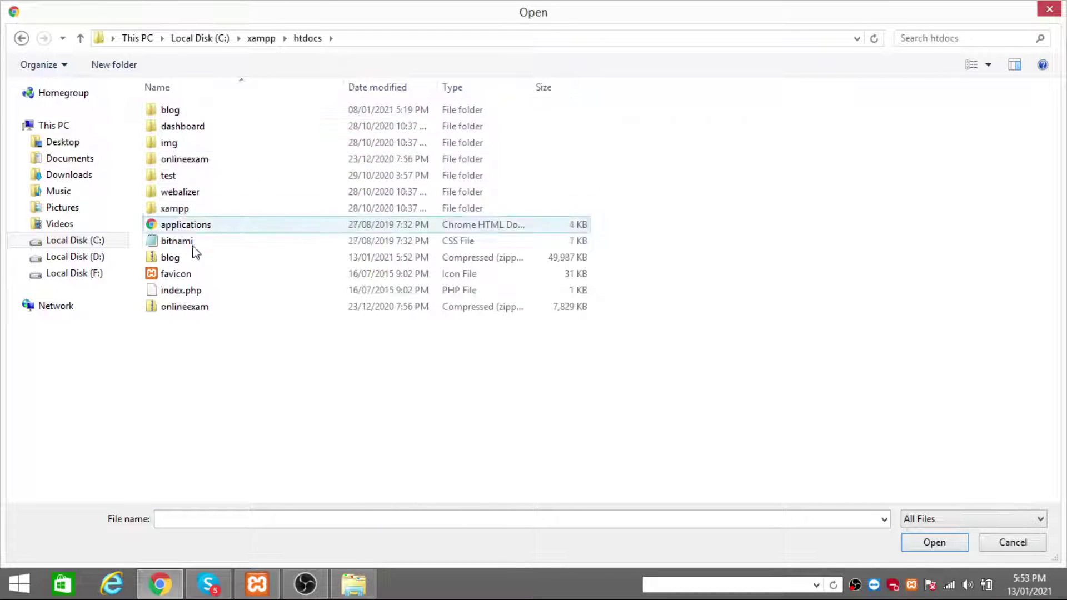
double_click(172, 257)
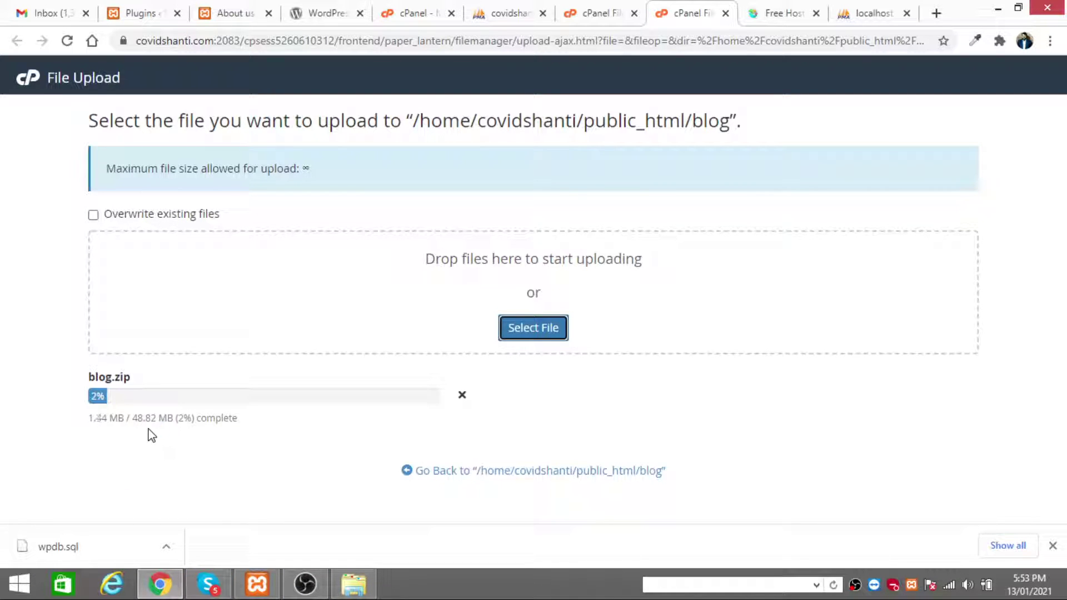
Check the network status while the upload runs, then return to the local htdocs folder
click(949, 585)
click(748, 317)
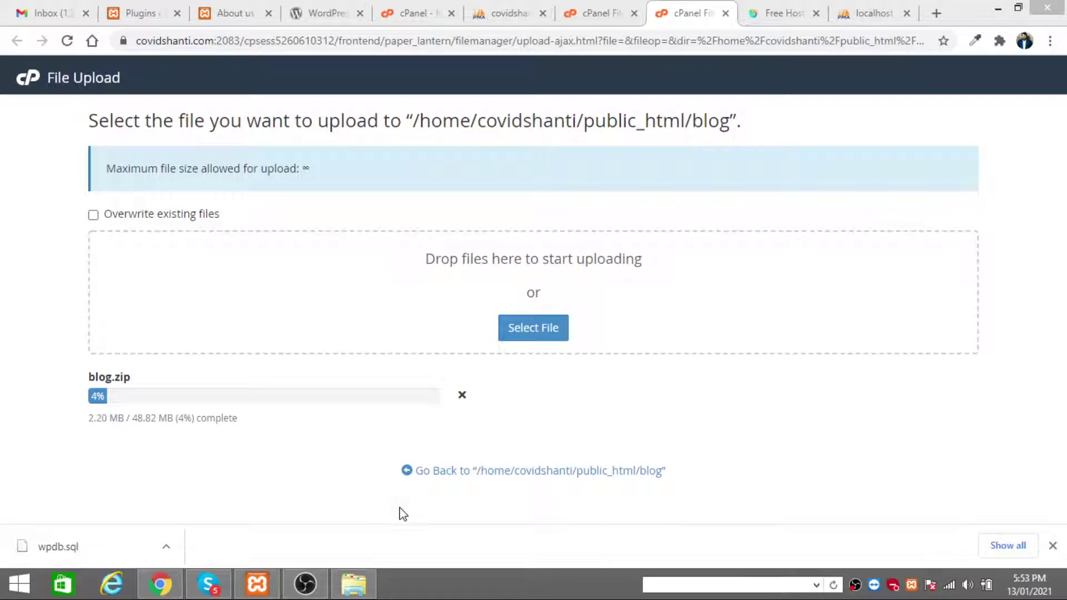
click(354, 584)
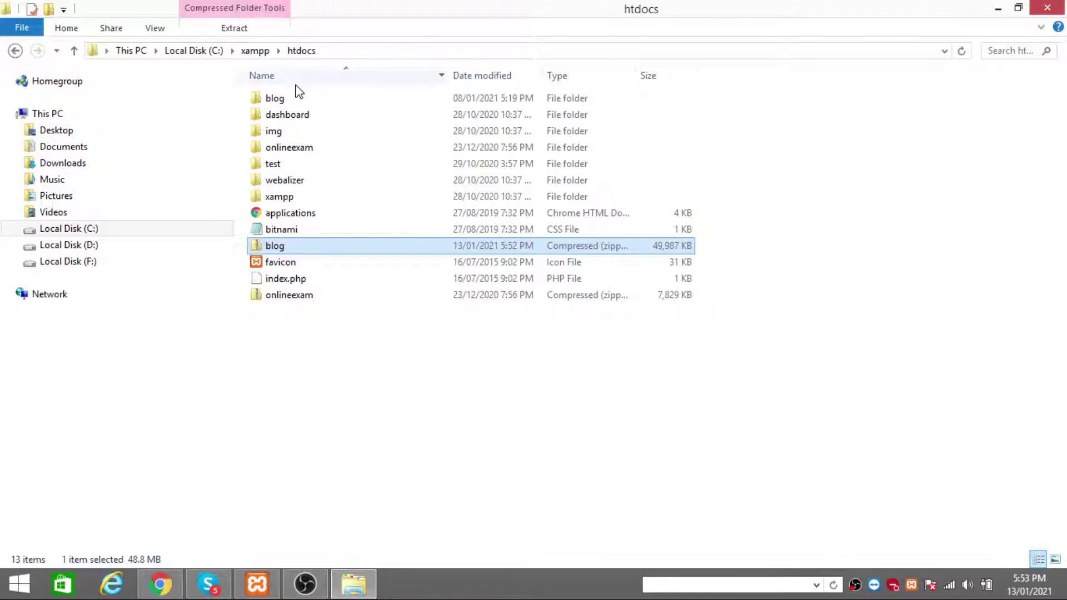
Open wp-config.php from the local blog folder in Sublime Text
double_click(277, 97)
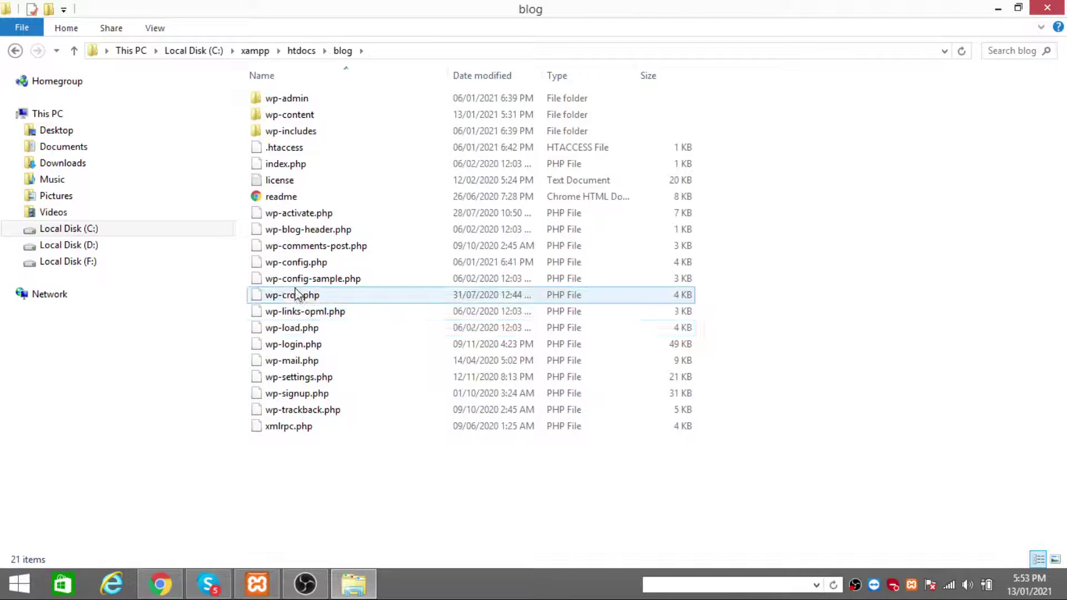
click(294, 270)
right_click(294, 269)
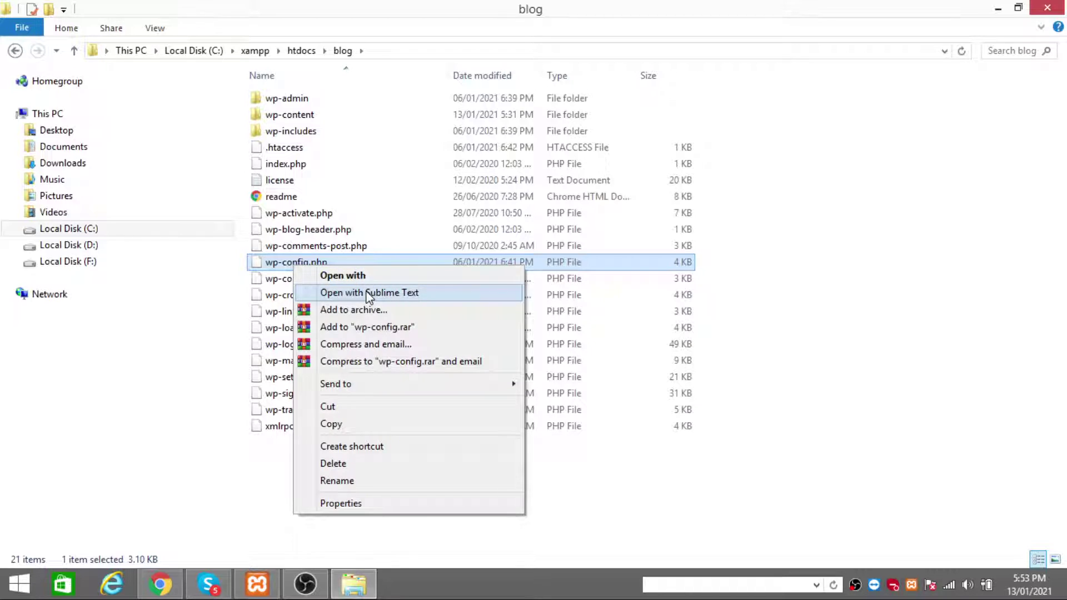
click(383, 289)
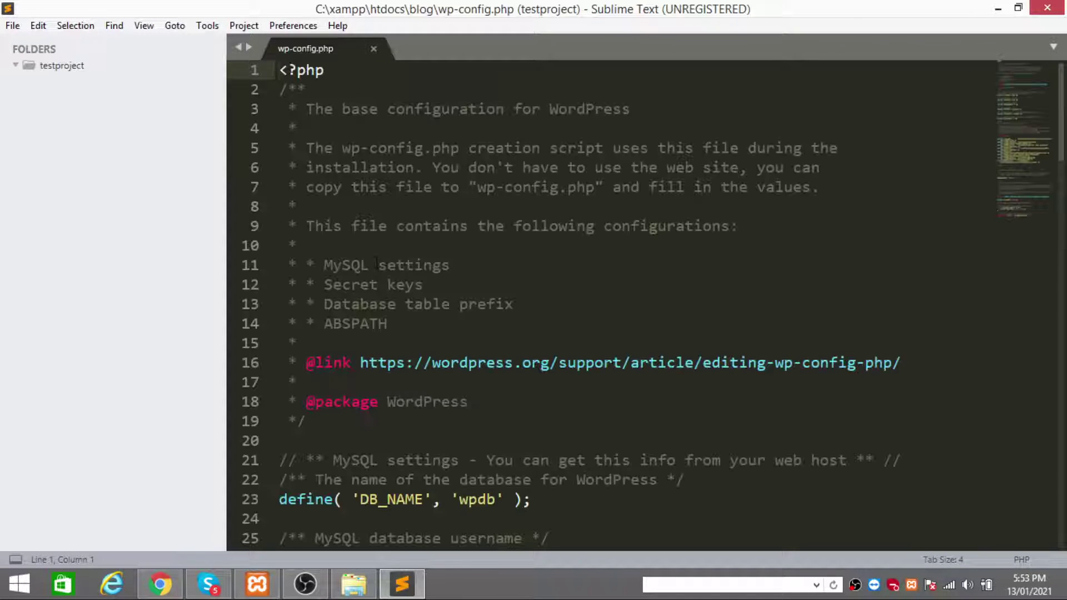
Review wp-config.php's DB_NAME 'wpdb', DB_USER 'root' and empty DB_PASSWORD, then return to the upload
scroll(850, 187, down, 5)
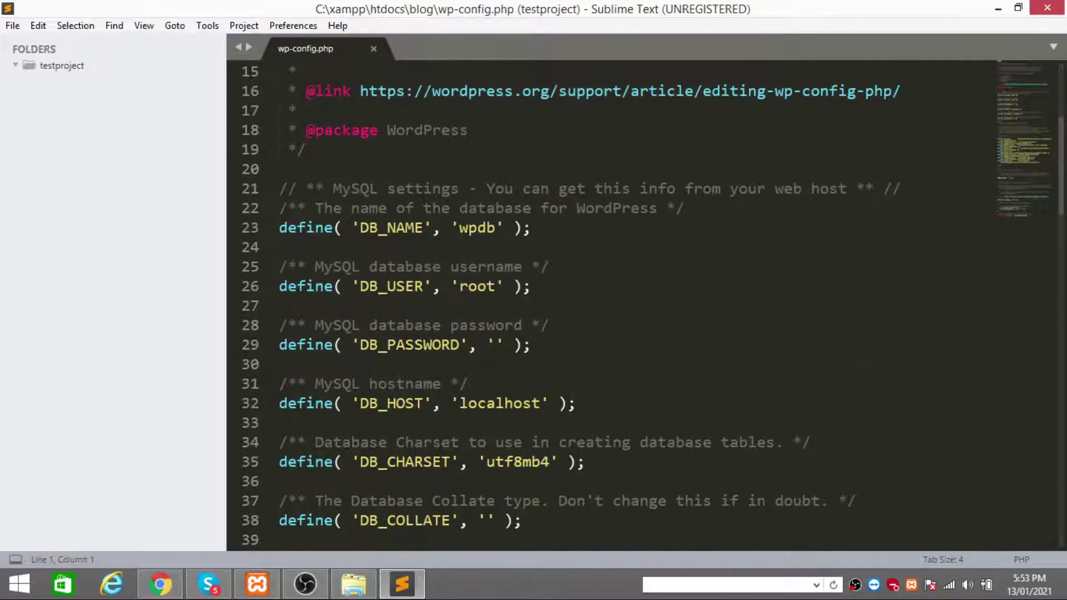
double_click(459, 189)
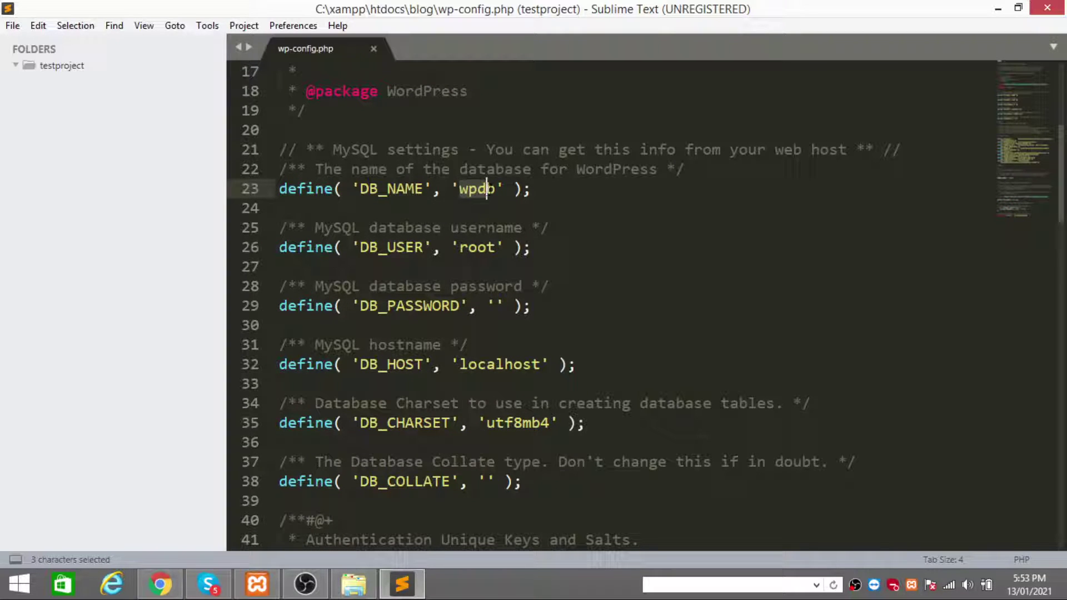
double_click(483, 247)
click(505, 247)
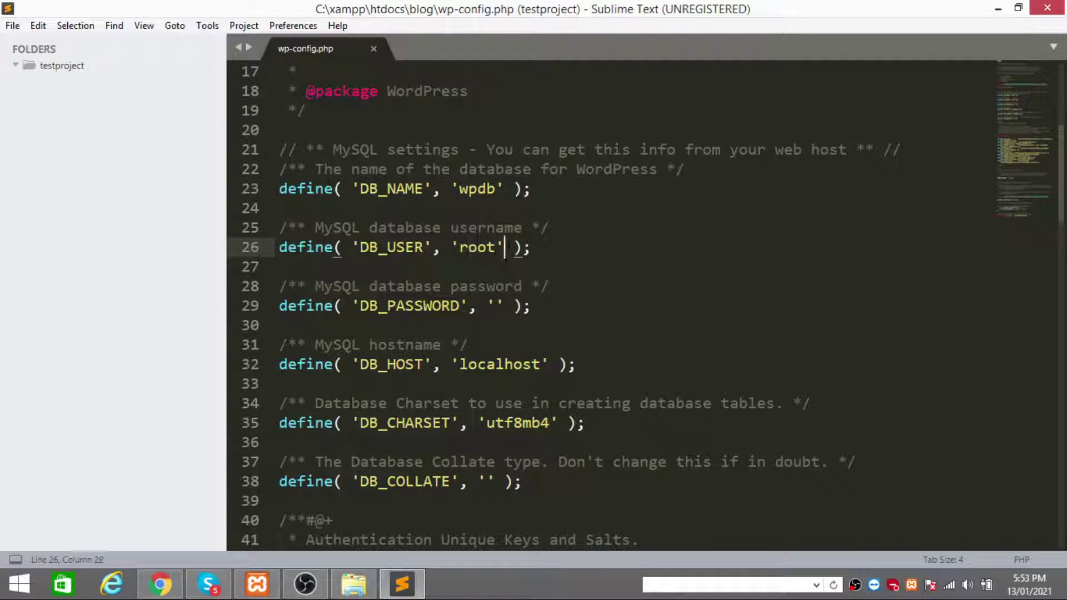
click(495, 306)
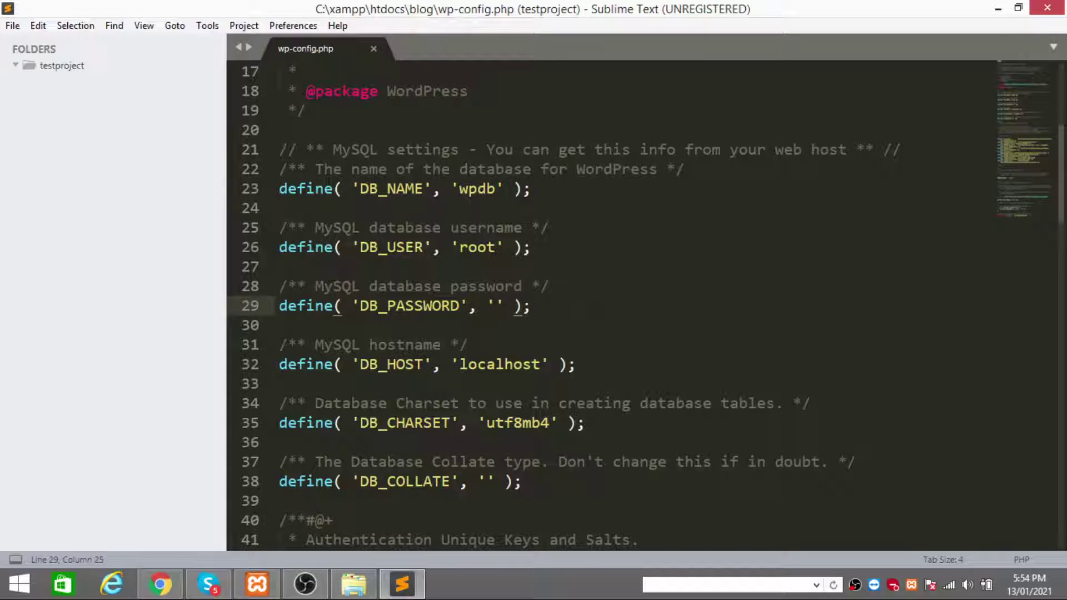
click(157, 581)
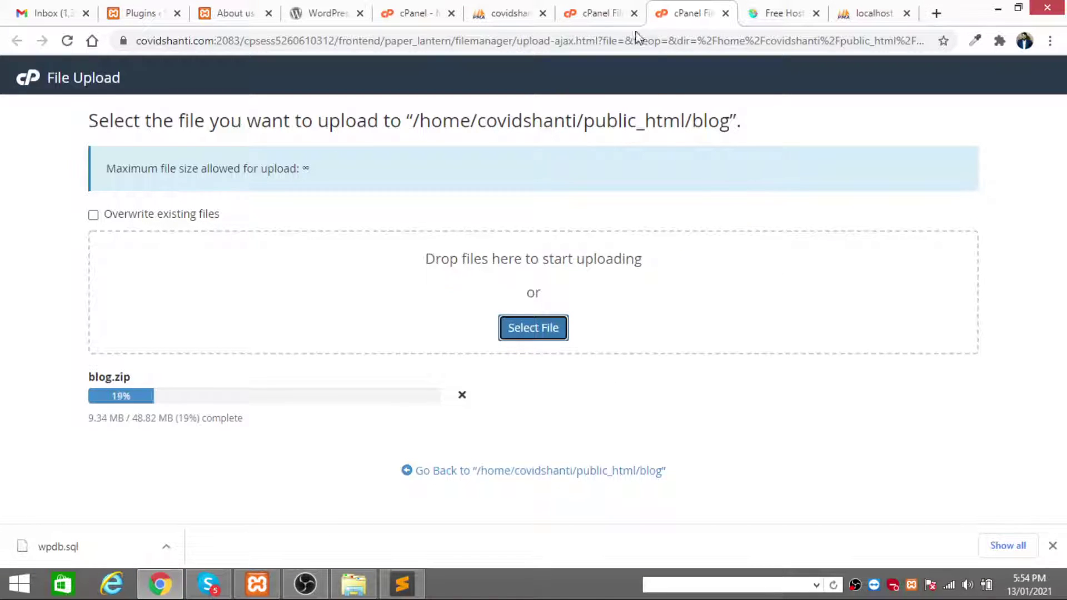
Cycle through cPanel, phpMyAdmin and File Manager tabs until the 48.82 MB upload completes, then return home
click(411, 13)
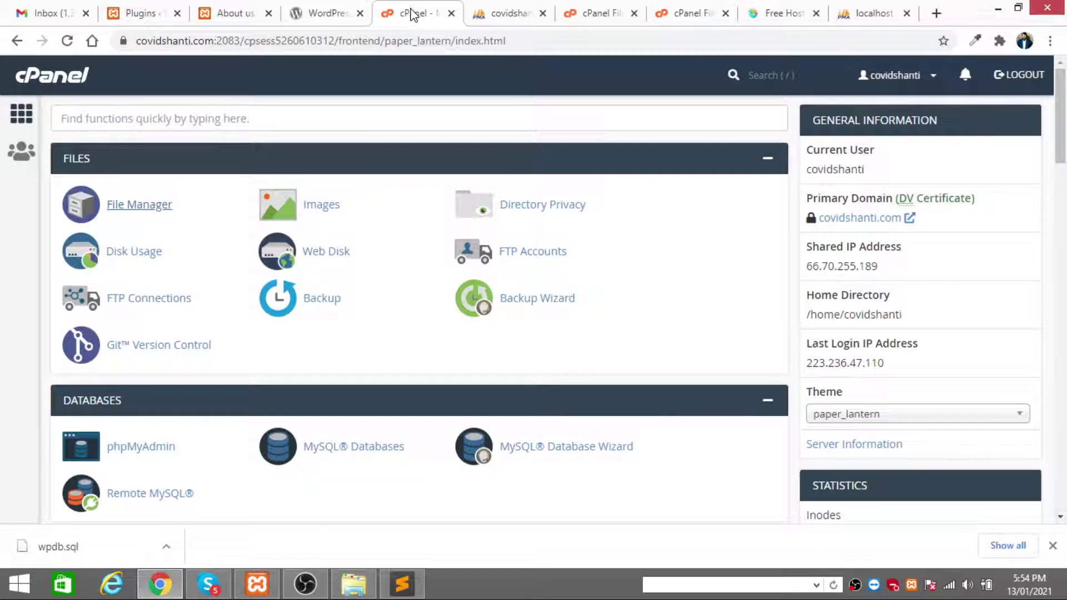
click(511, 16)
click(594, 13)
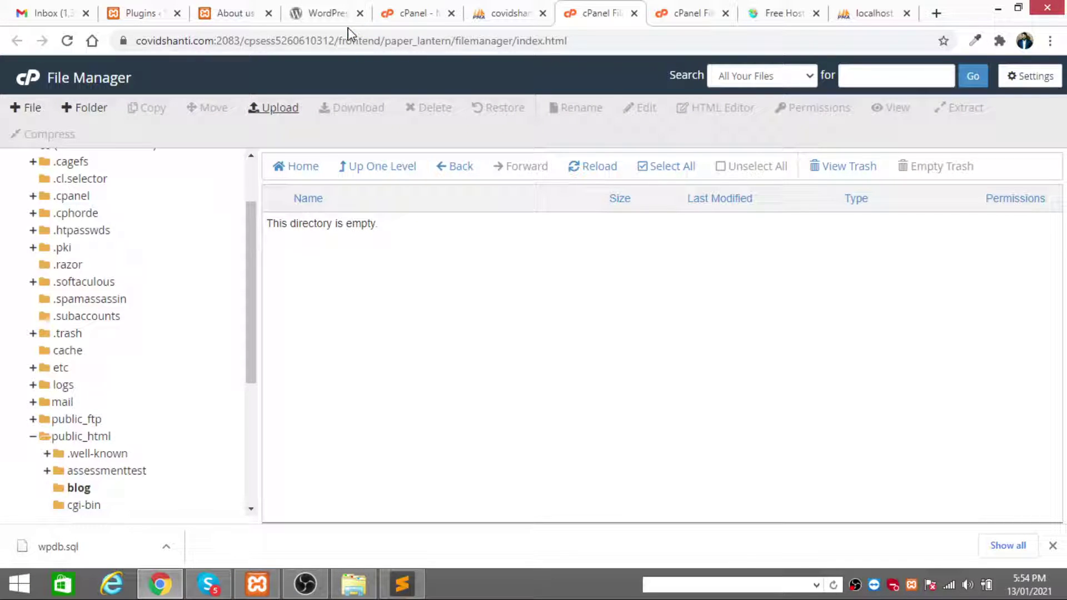
click(75, 438)
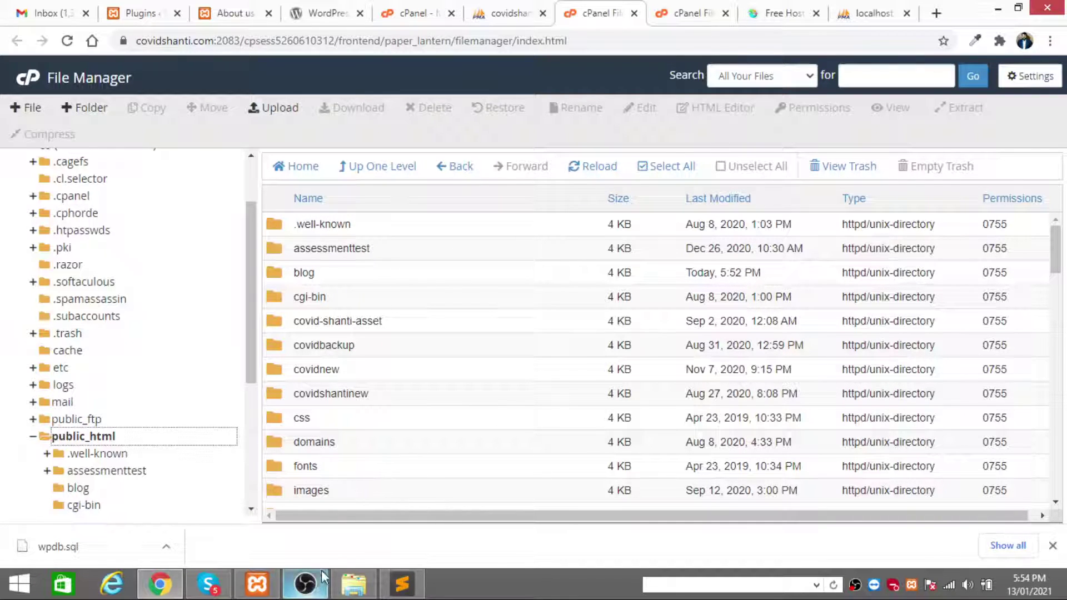
click(306, 584)
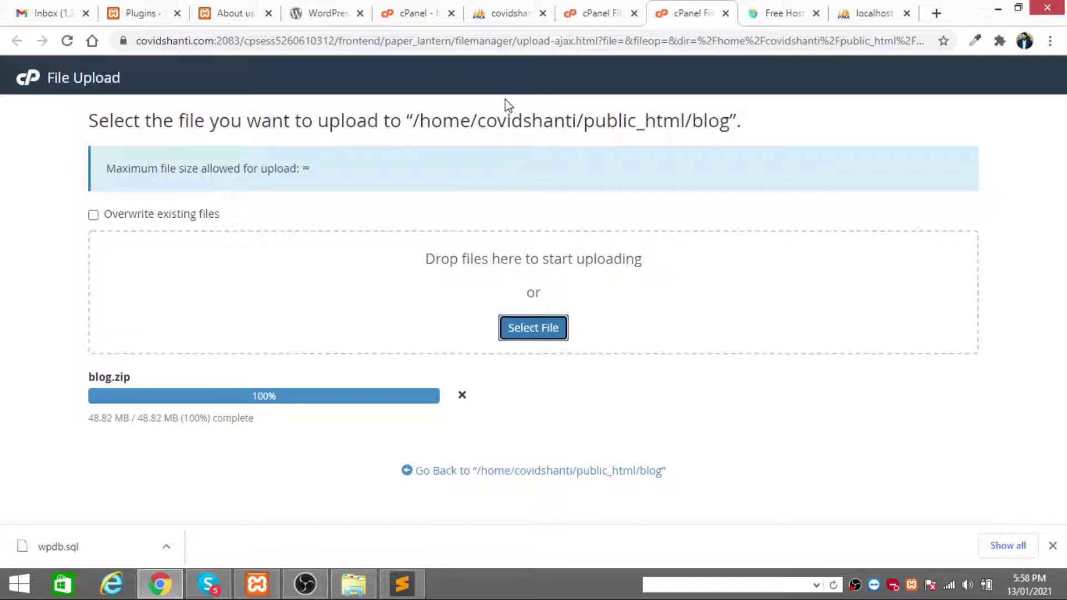
click(417, 14)
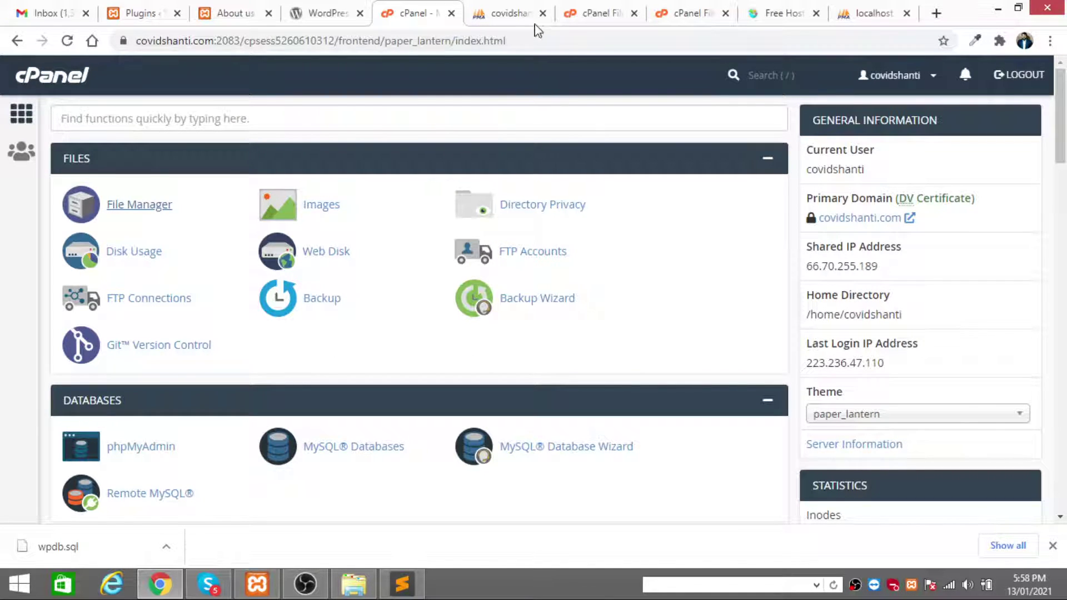
Navigate File Manager to public_html/blog and select the uploaded 48.81 MB blog.zip
click(143, 207)
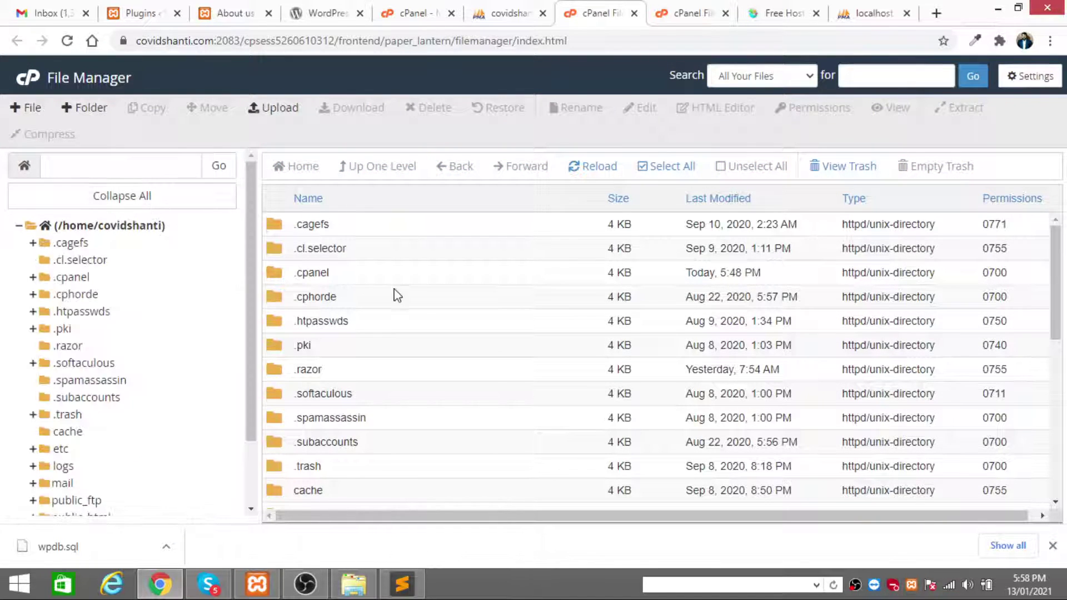
drag(1056, 300, 1061, 416)
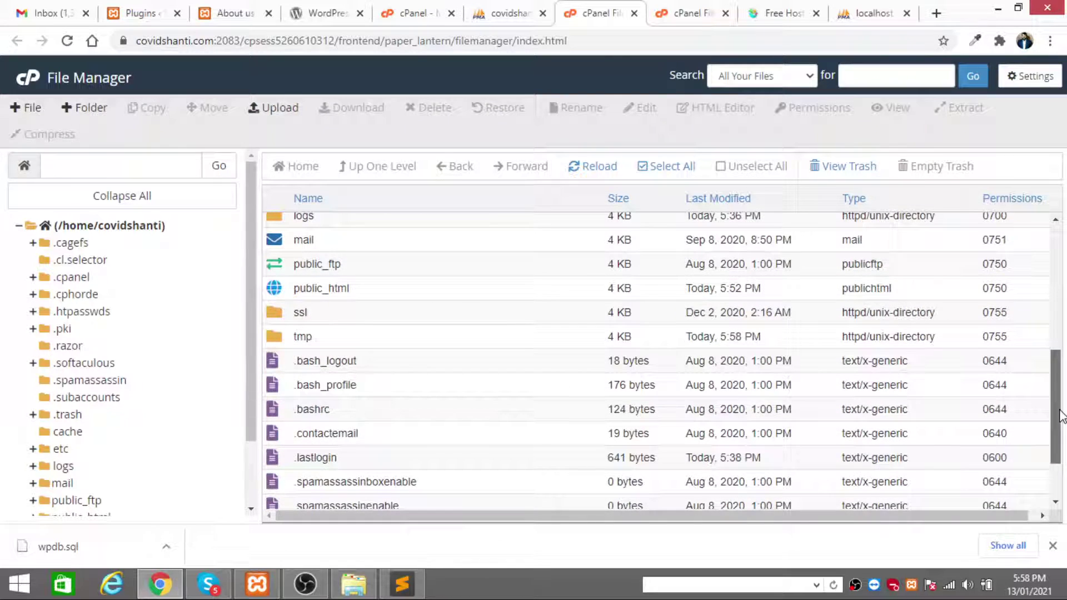
double_click(275, 289)
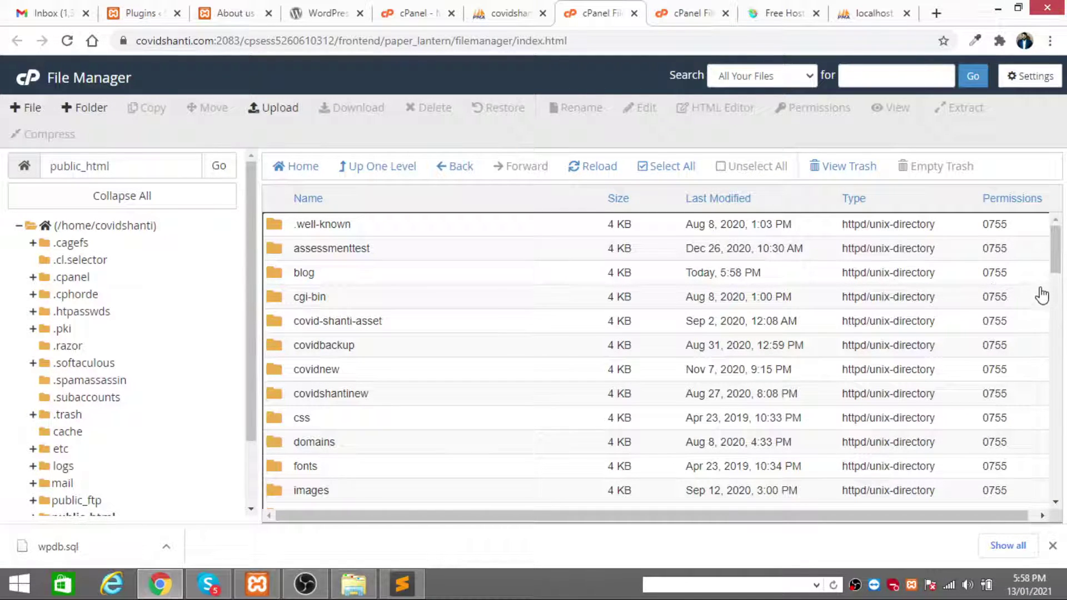
mouse_move(1054, 251)
mouse_down()
mouse_move(1065, 501)
mouse_move(1064, 239)
mouse_up()
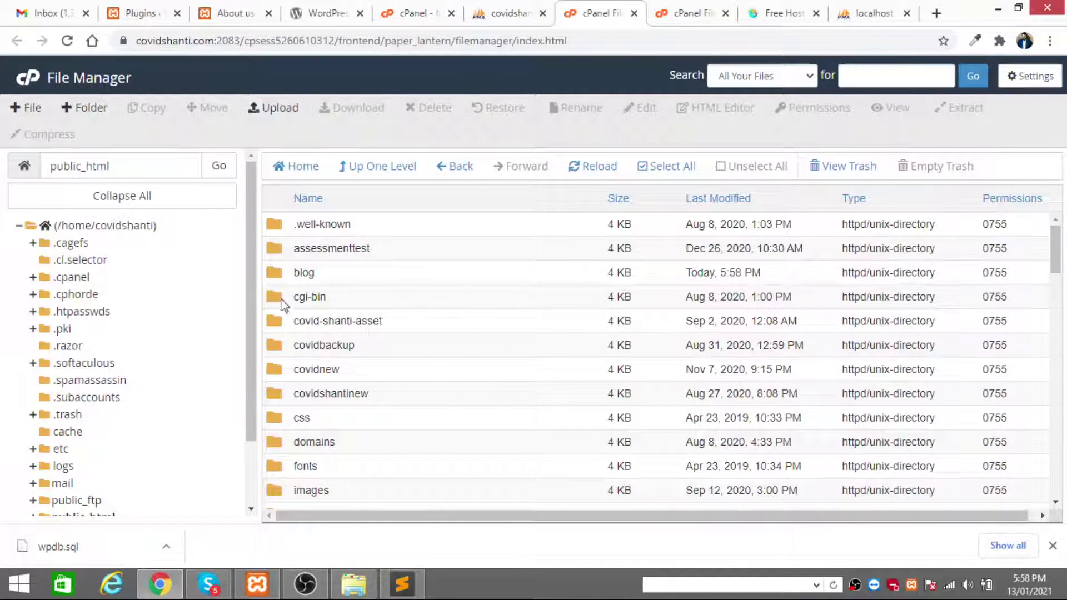
double_click(275, 272)
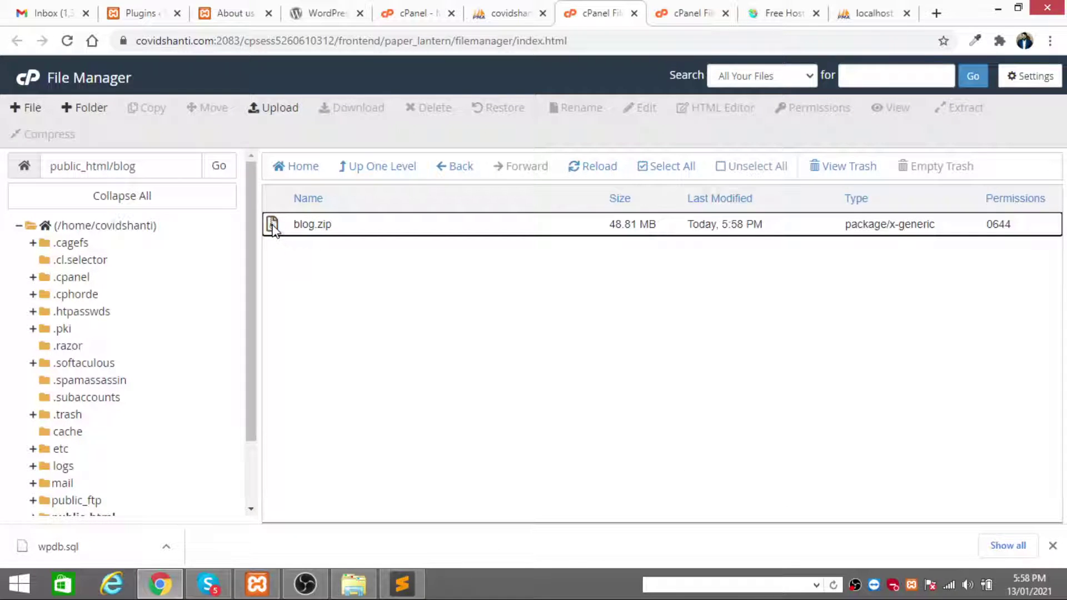
click(274, 228)
Extract blog.zip into public_html/blog and reload the listing to show the new blog folder
right_click(274, 227)
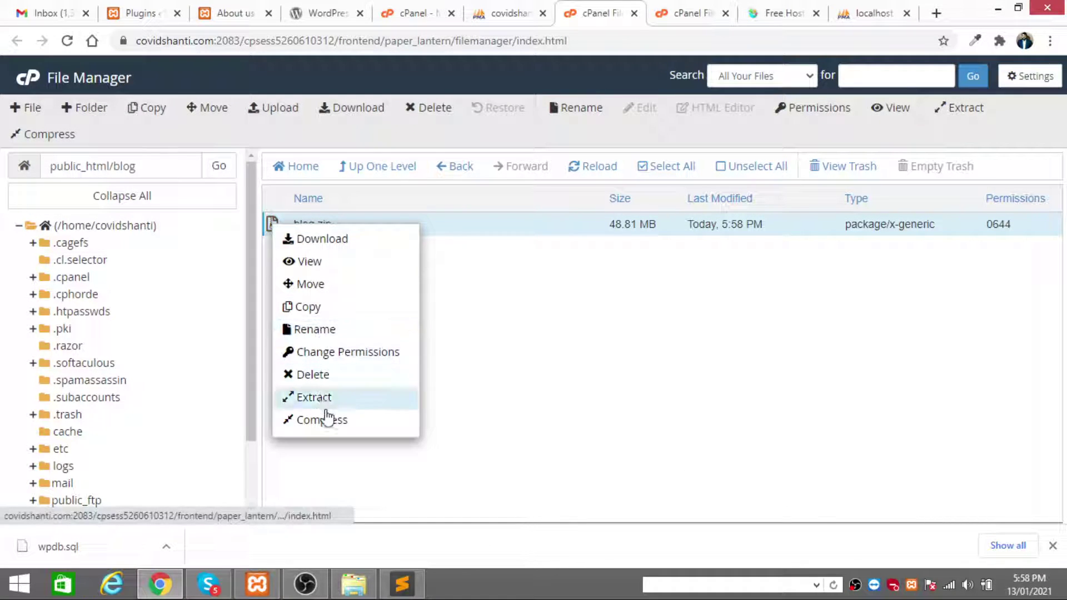
click(316, 397)
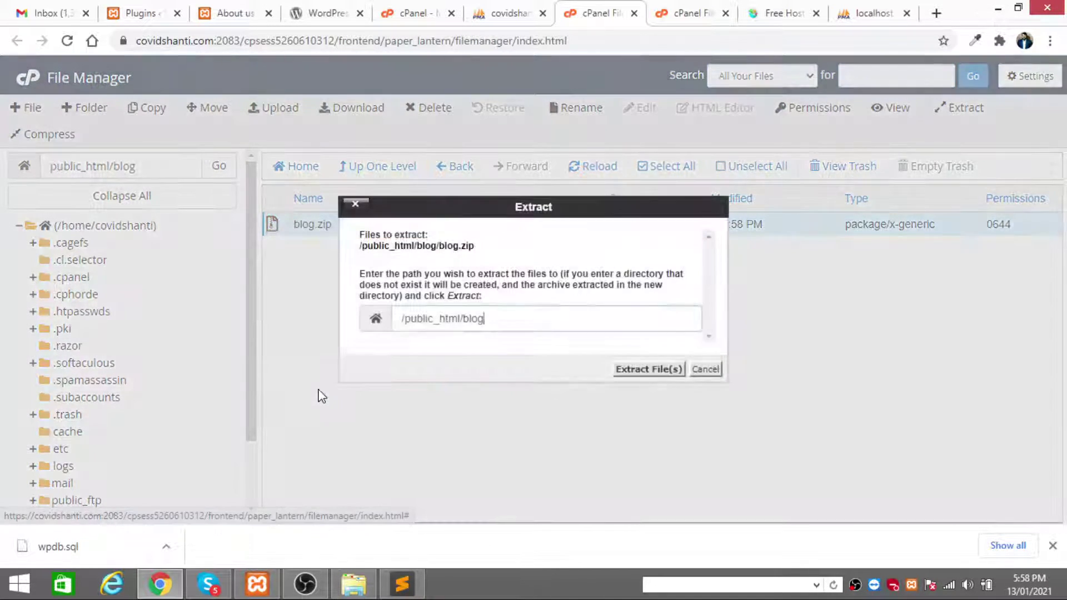
click(630, 372)
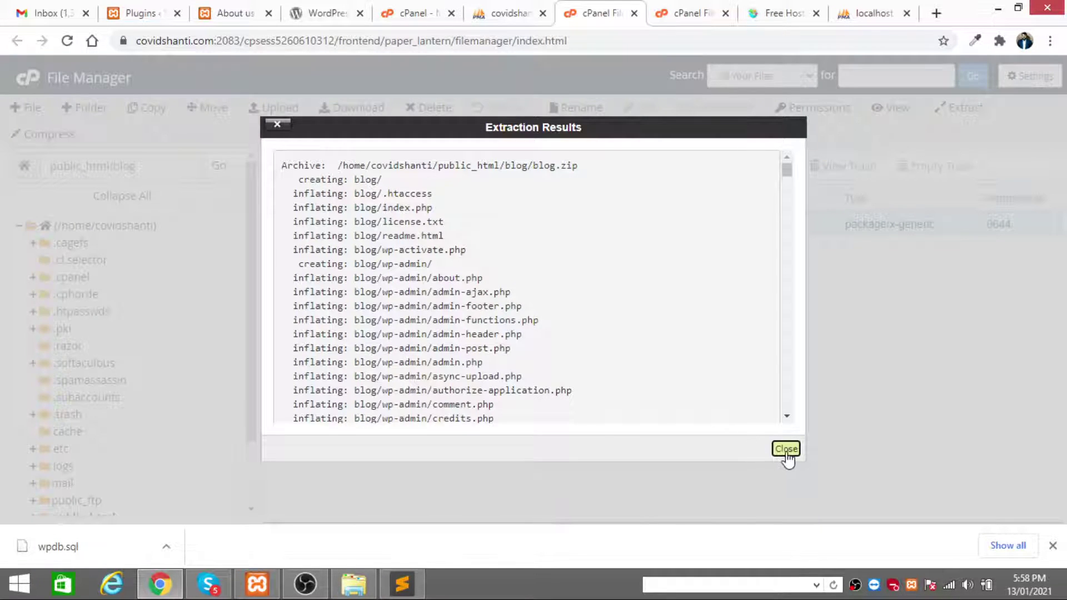
click(786, 449)
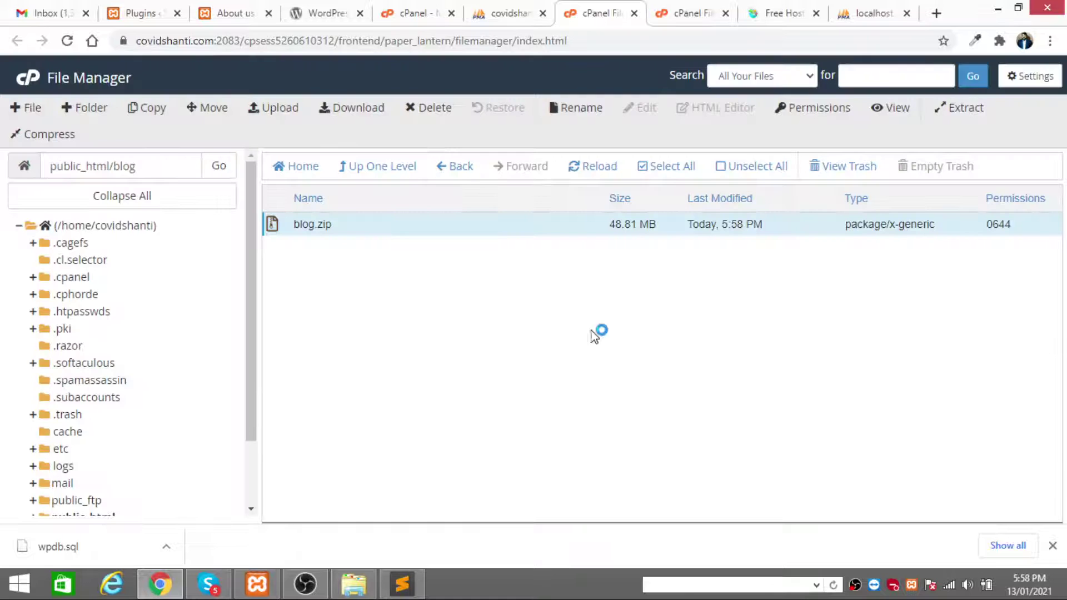
click(604, 167)
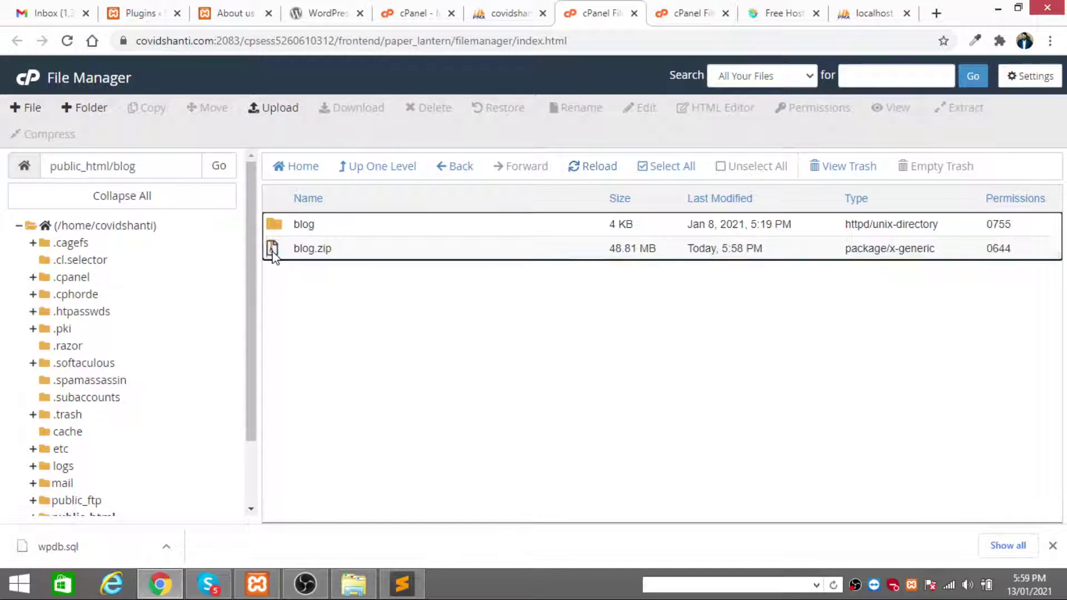
click(273, 252)
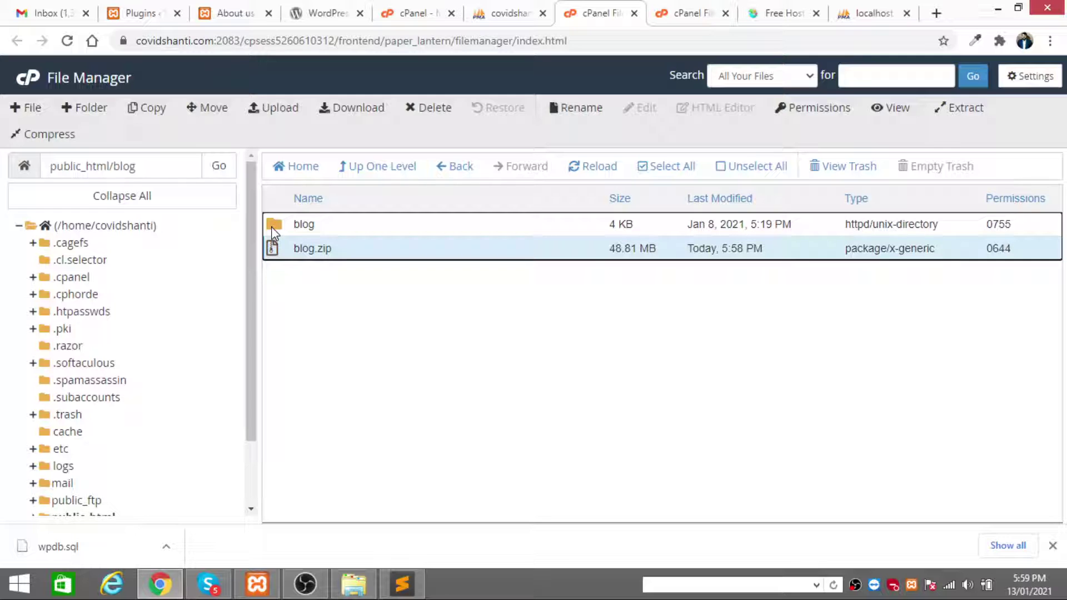
Move every WordPress file from the nested blog/blog folder up into /public_html/blog/
double_click(275, 228)
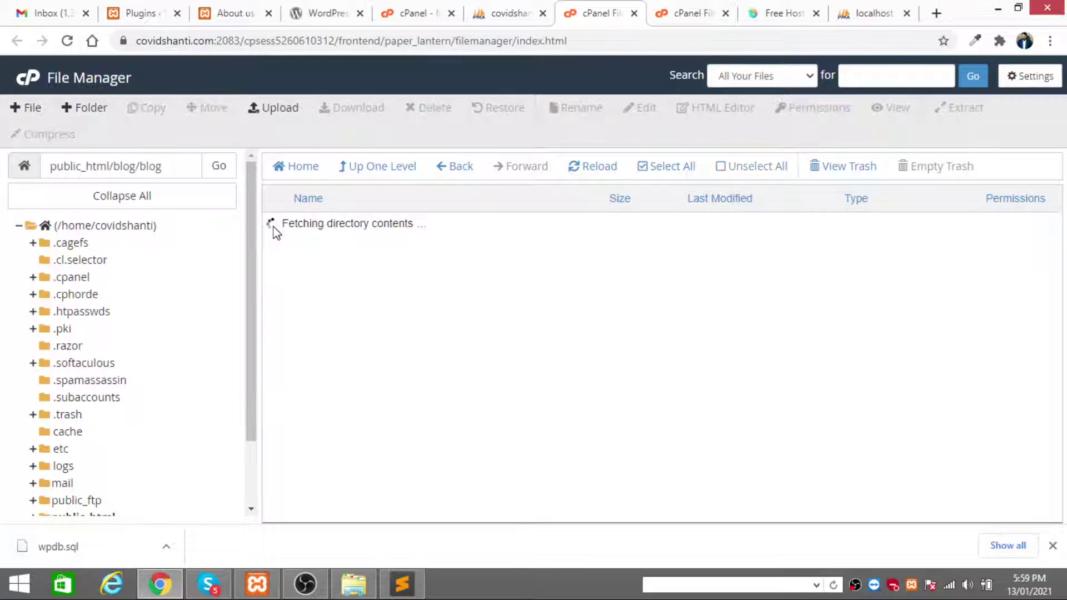
click(669, 168)
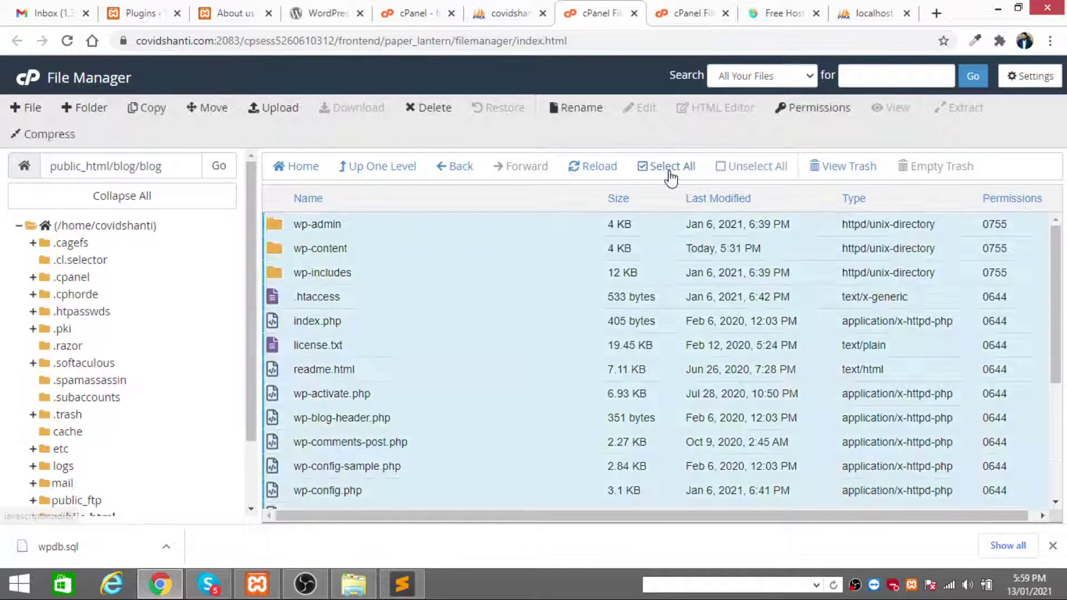
right_click(497, 261)
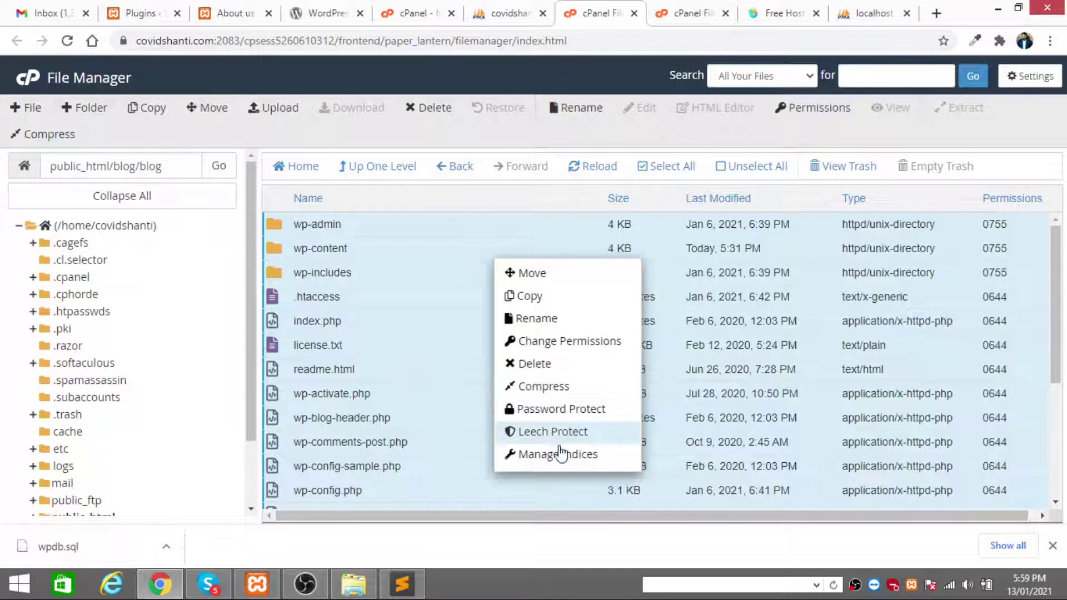
click(540, 281)
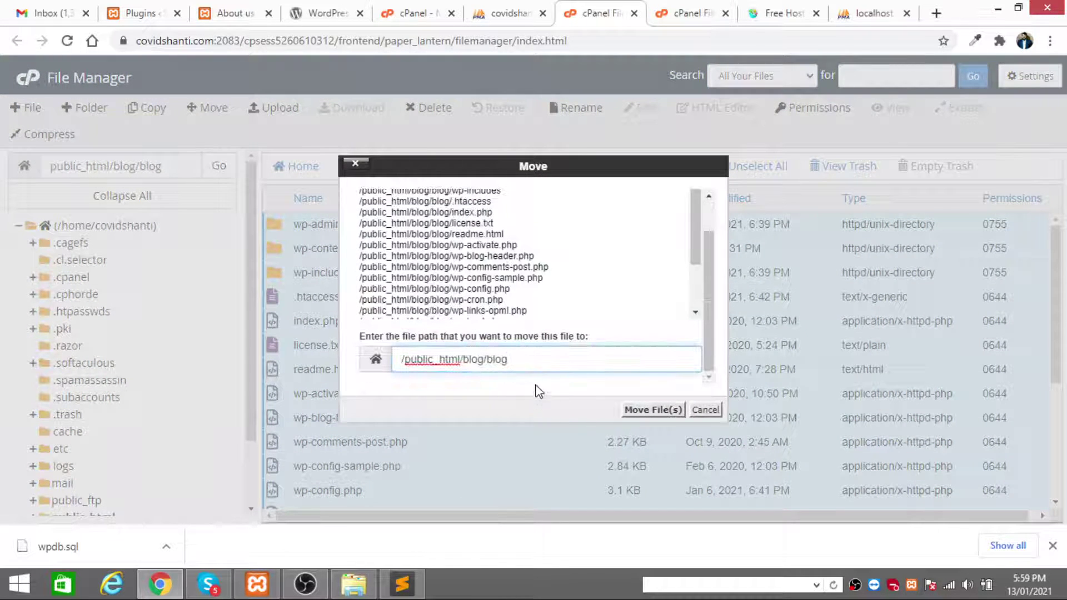
key(BackSpace)
click(633, 410)
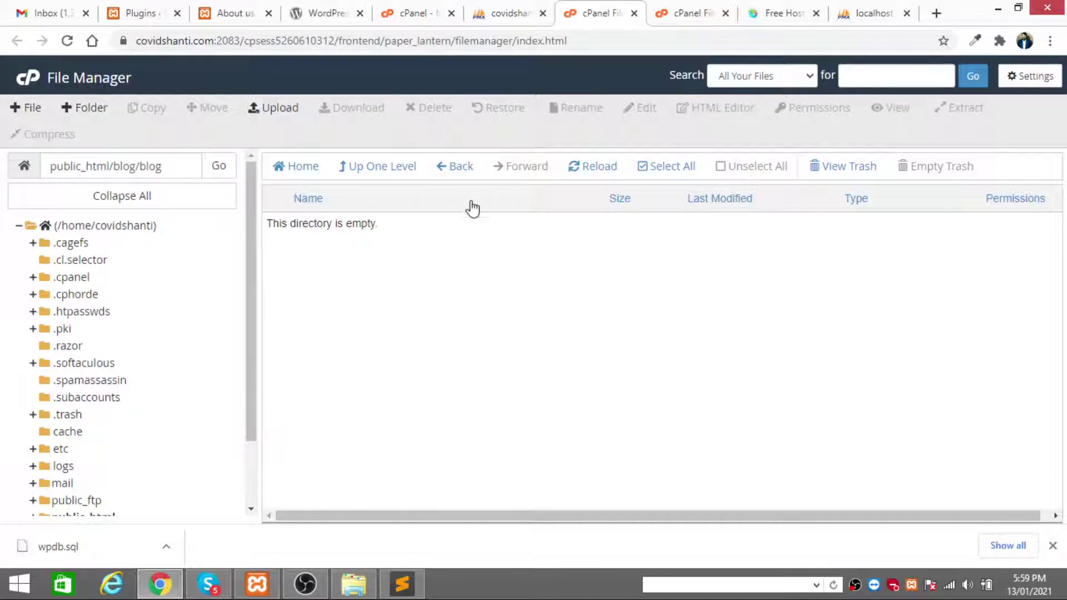
Go up to public_html/blog and scroll through wp-admin, wp-content, wp-includes and wp-config.php
click(403, 173)
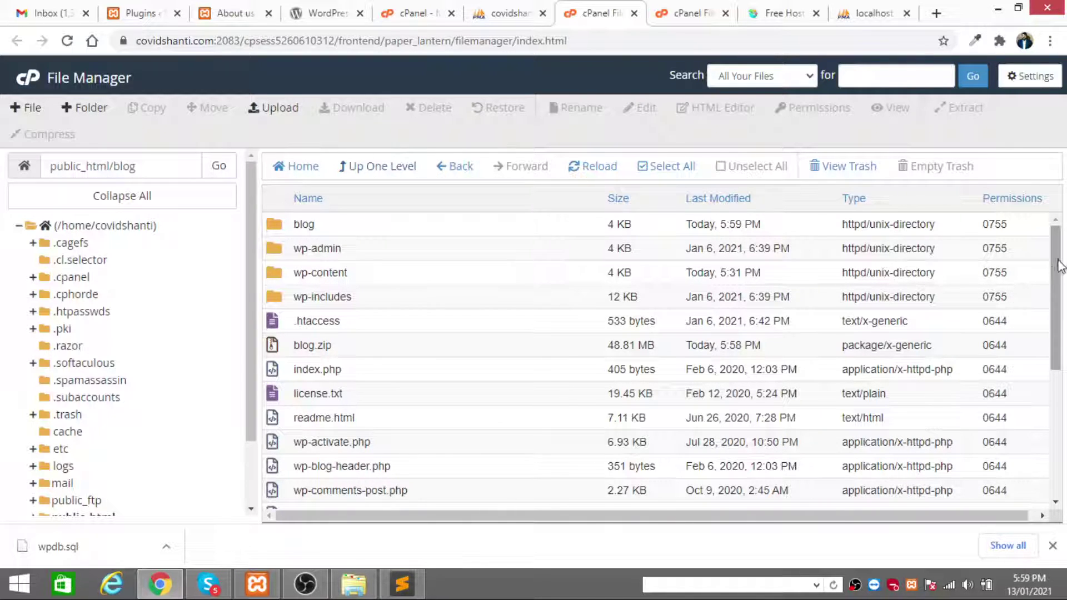
drag(1056, 261, 1065, 178)
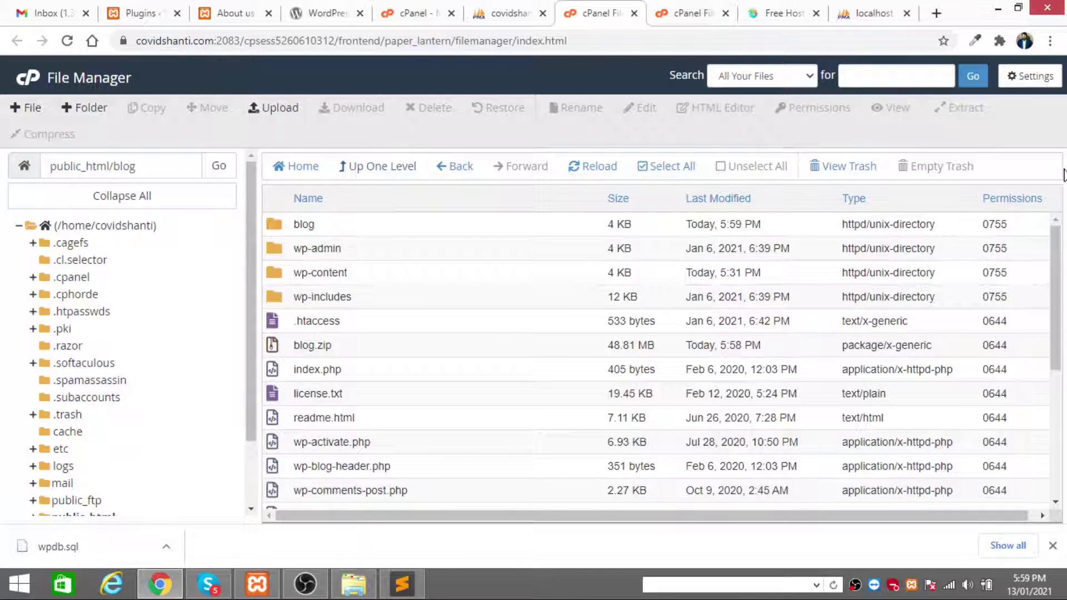
click(936, 12)
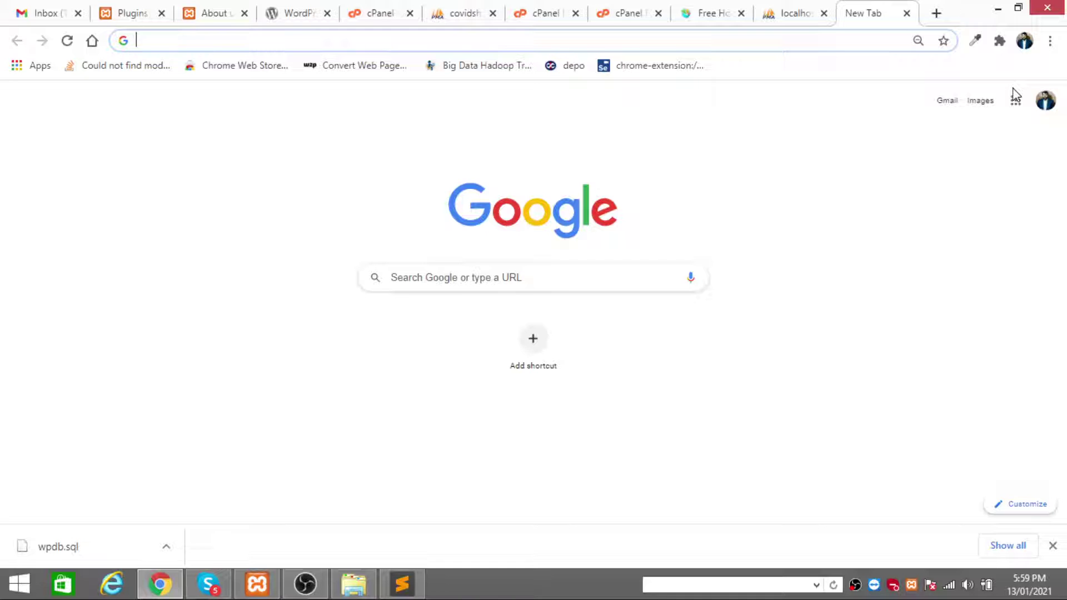
click(548, 18)
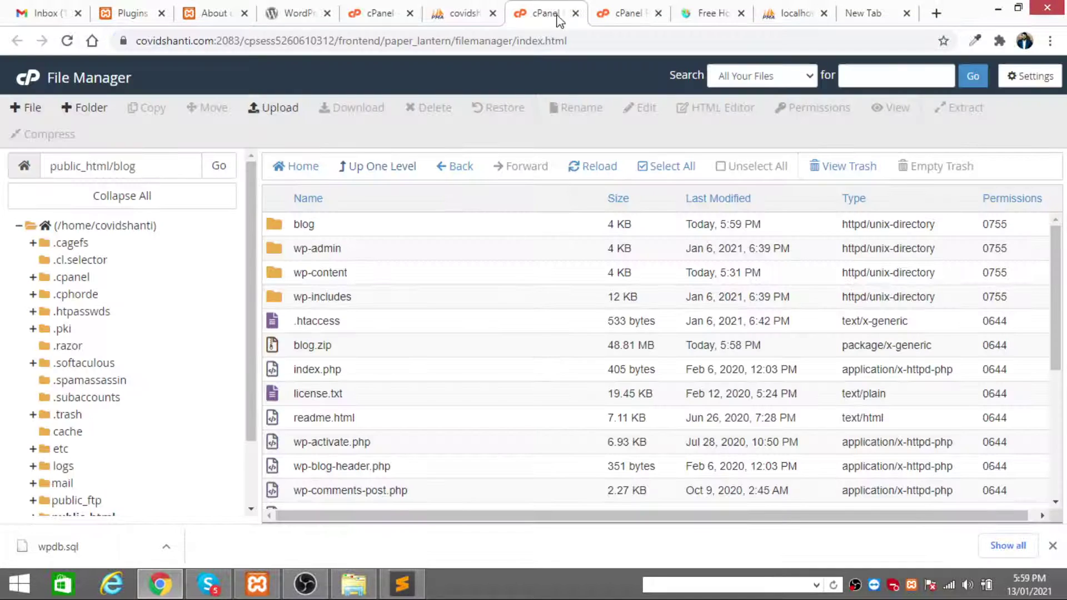
mouse_move(627, 22)
scroll(1059, 378, down, 3)
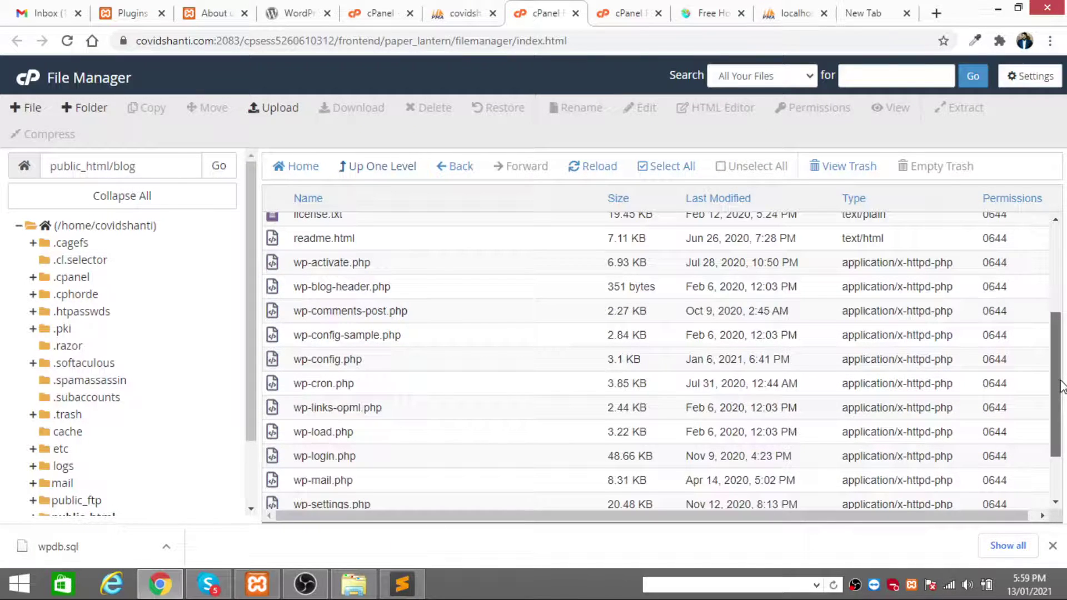
drag(1062, 387, 1063, 400)
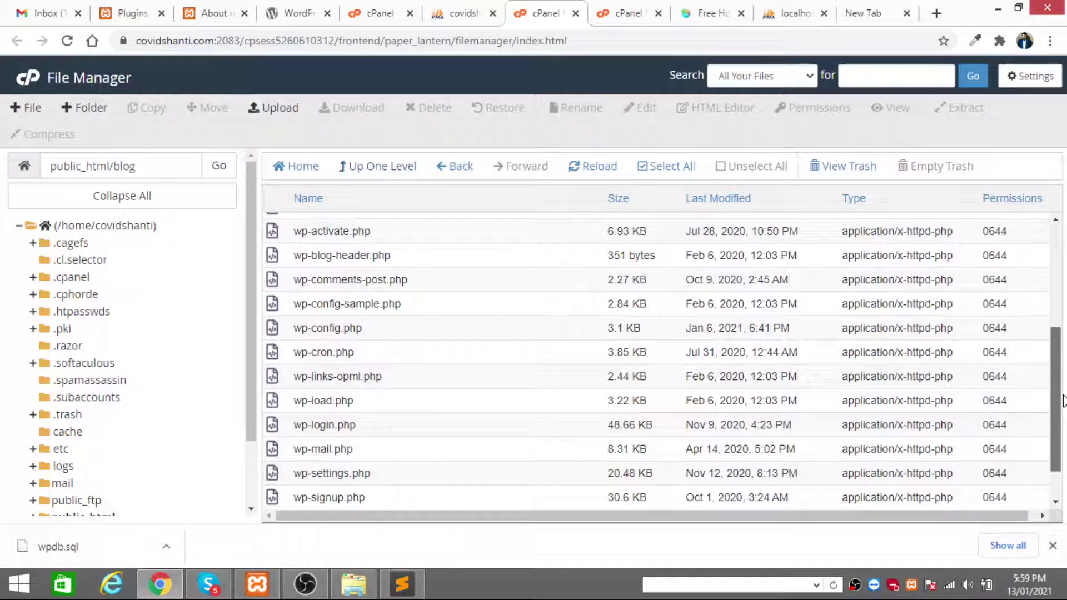
Open wp-config.php from public_html/blog in the File Manager code editor
right_click(272, 327)
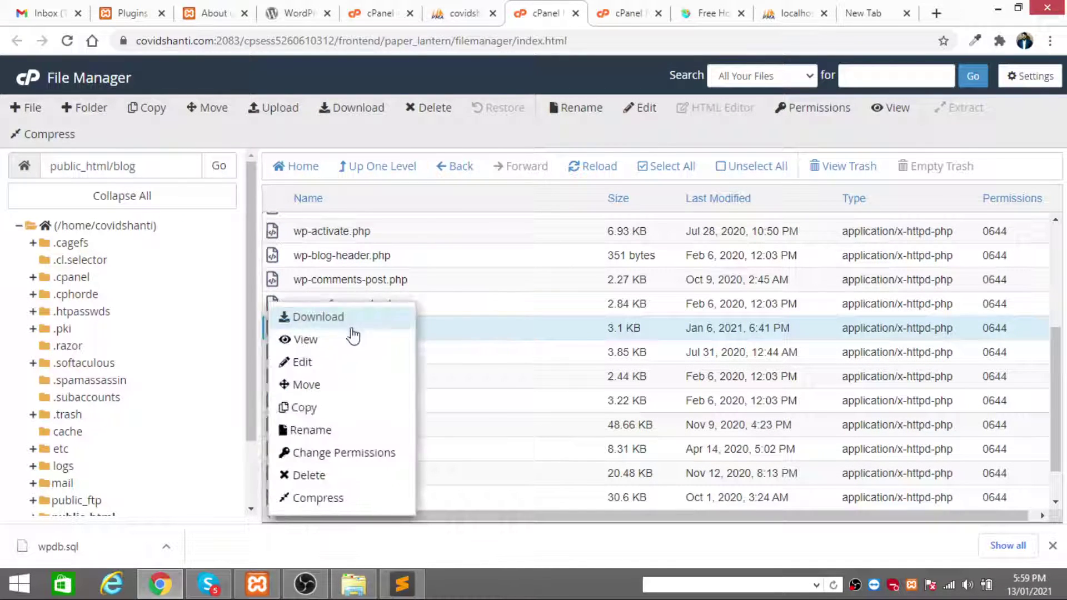
click(305, 363)
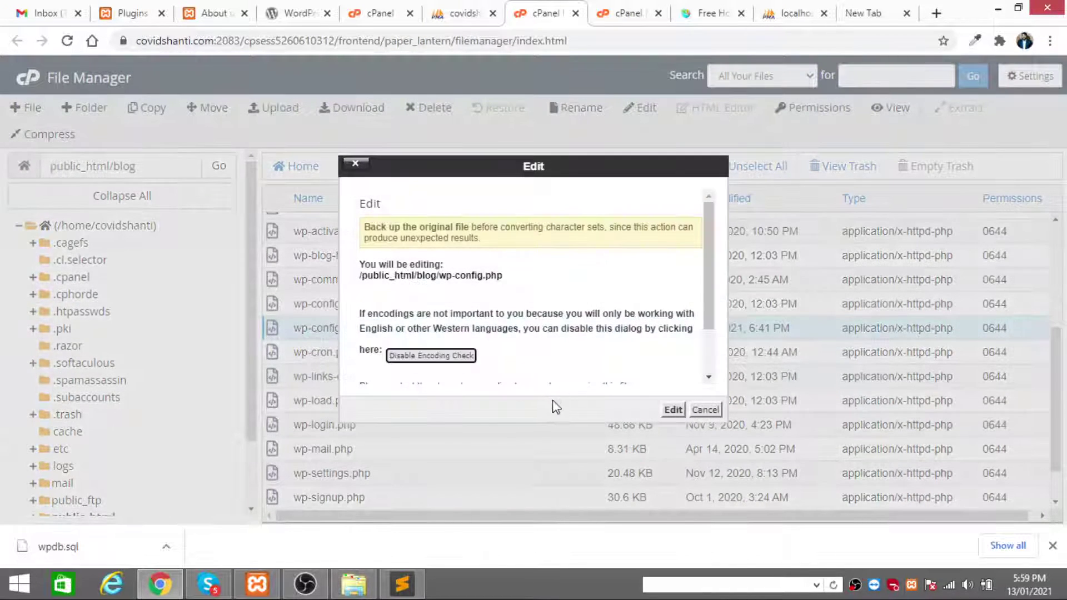
click(673, 410)
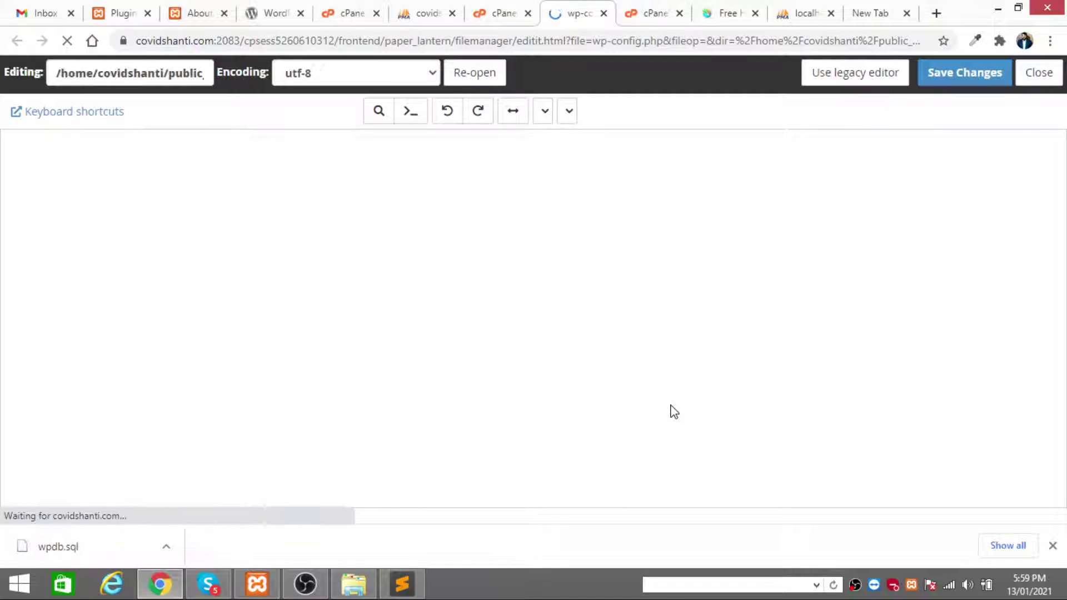
drag(1064, 191, 1064, 233)
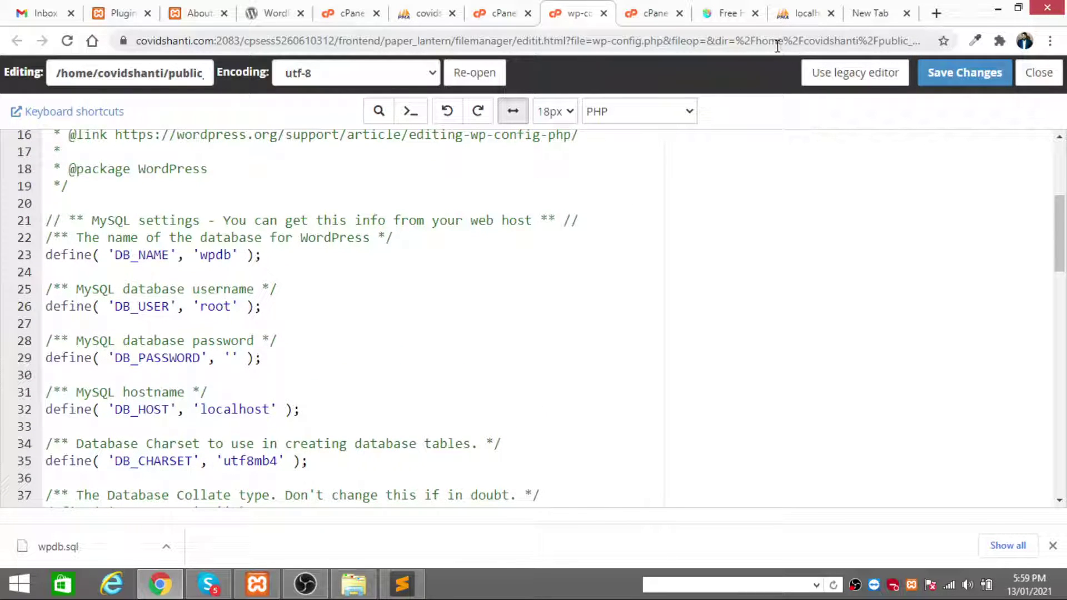
Check the live WordPress database's table list in phpMyAdmin, then return to the editor
click(428, 13)
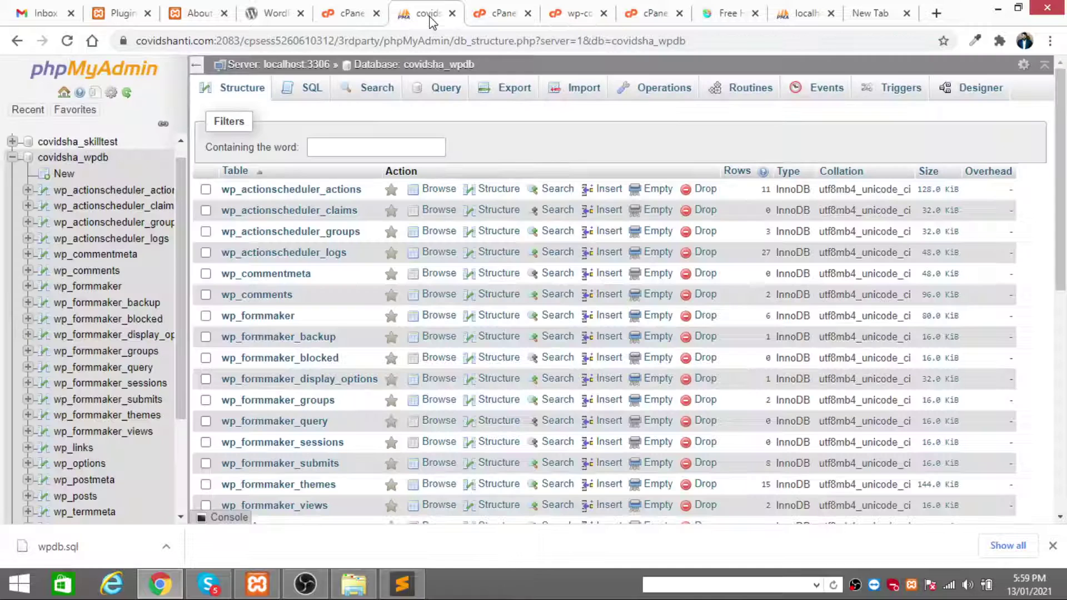
click(68, 155)
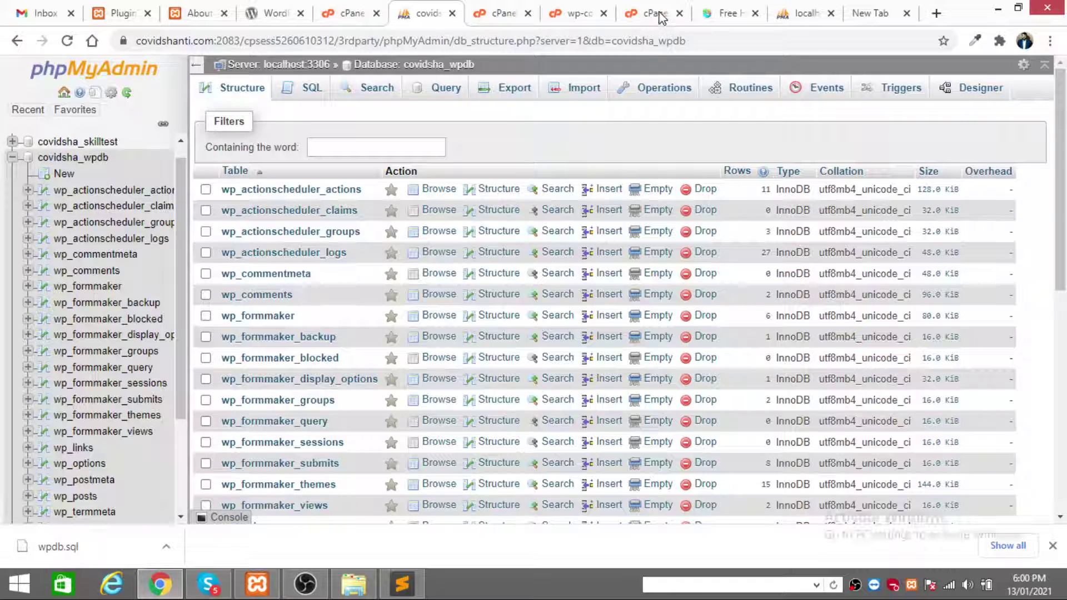
click(578, 17)
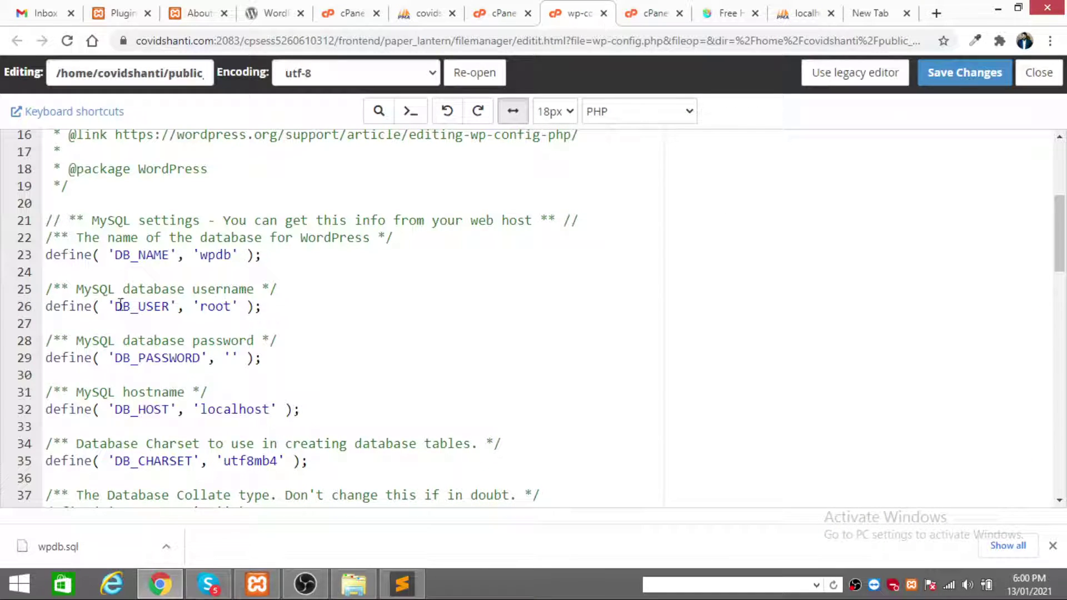
Set DB_NAME to covidsha_wpdb and DB_USER to the hosting database user in wp-config.php
click(202, 254)
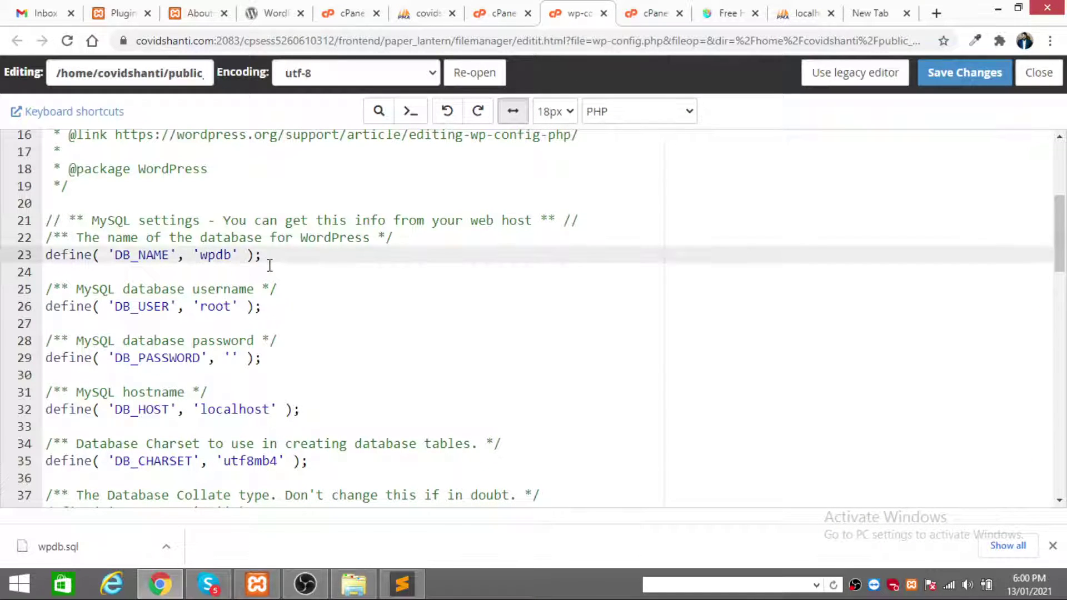
text(covidshan)
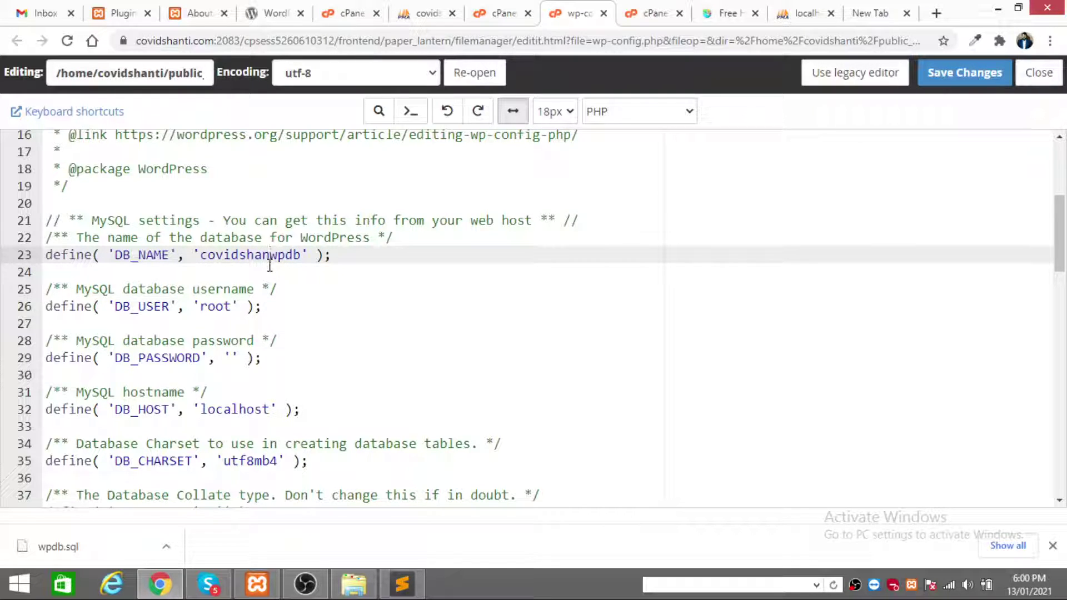
key(BackSpace)
text(_)
click(226, 306)
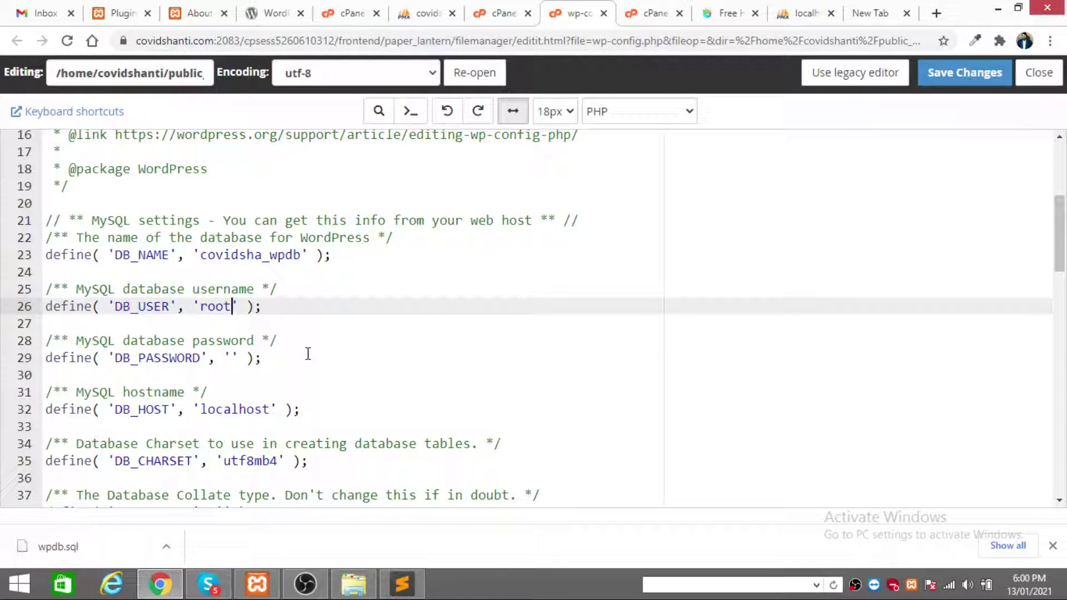
drag(201, 254, 262, 257)
key(ctrl+c)
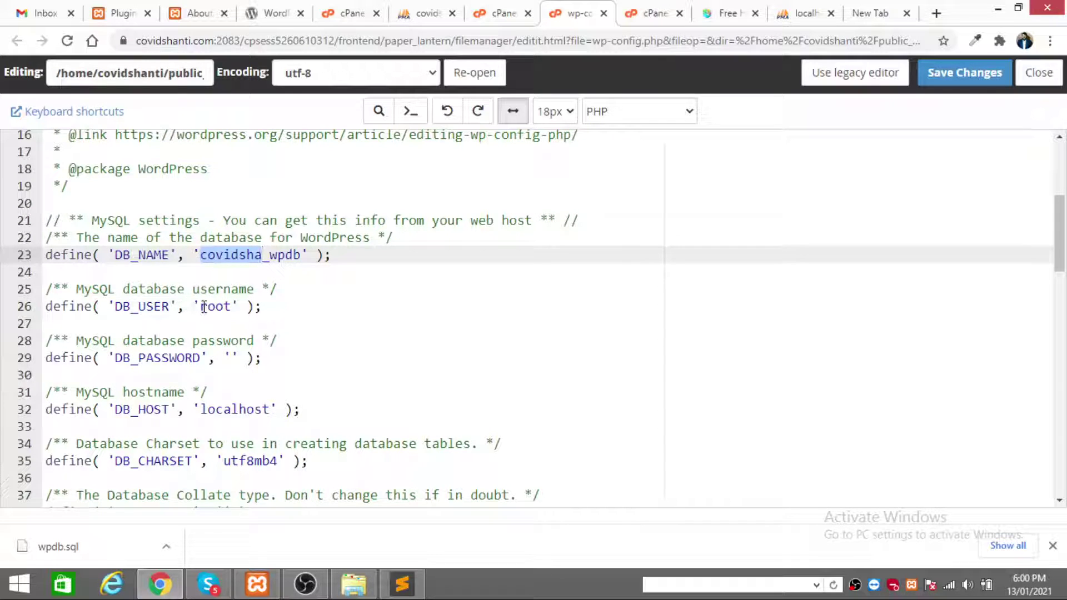
drag(202, 306, 232, 306)
key(ctrl+v)
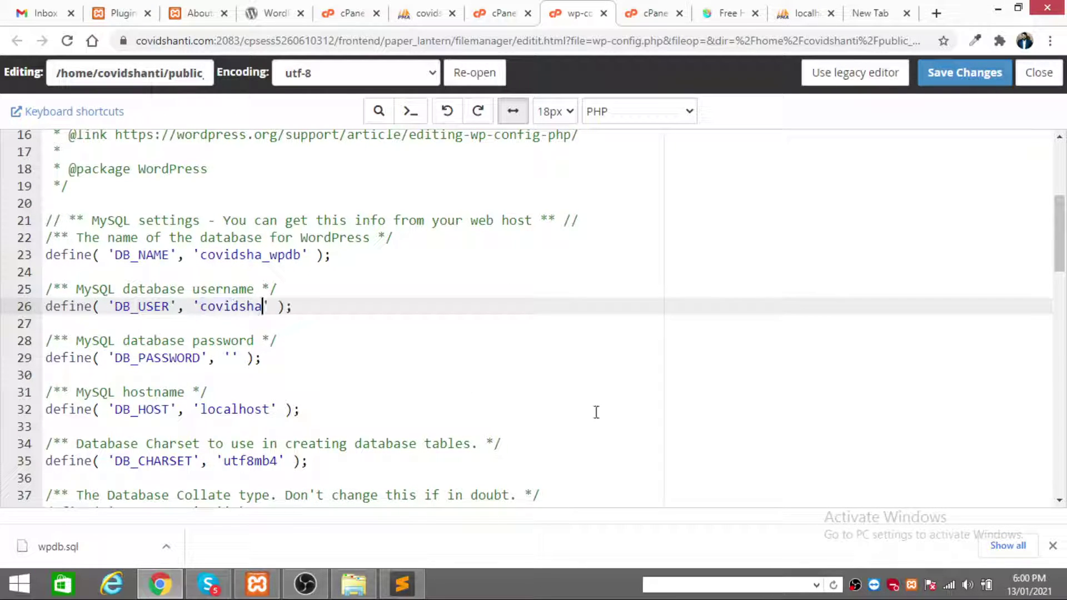
text(_shiva)
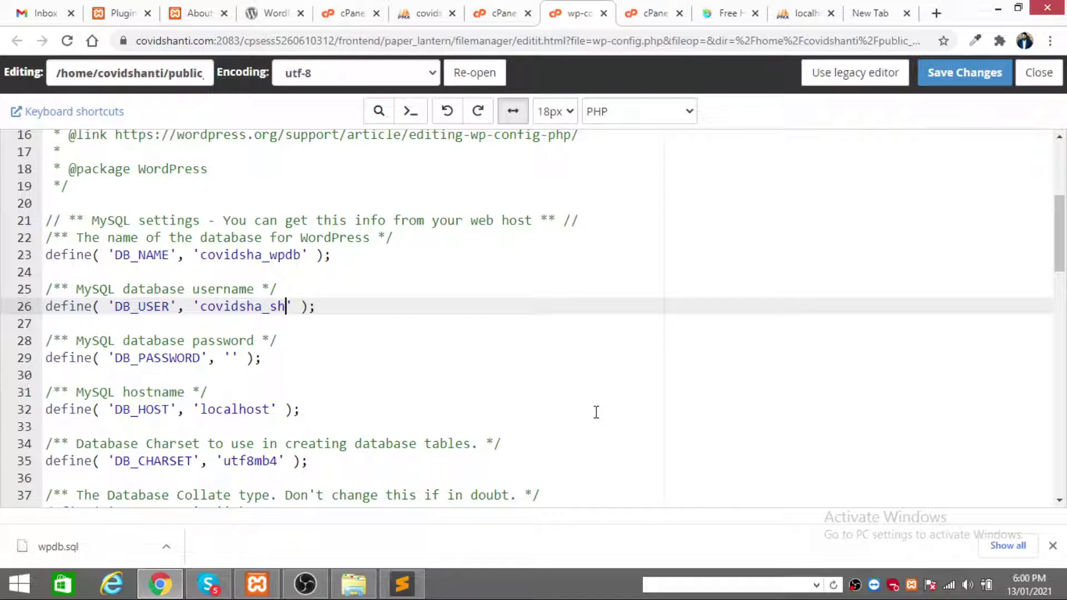
Enter the hosting database password as DB_PASSWORD and save wp-config.php
click(233, 359)
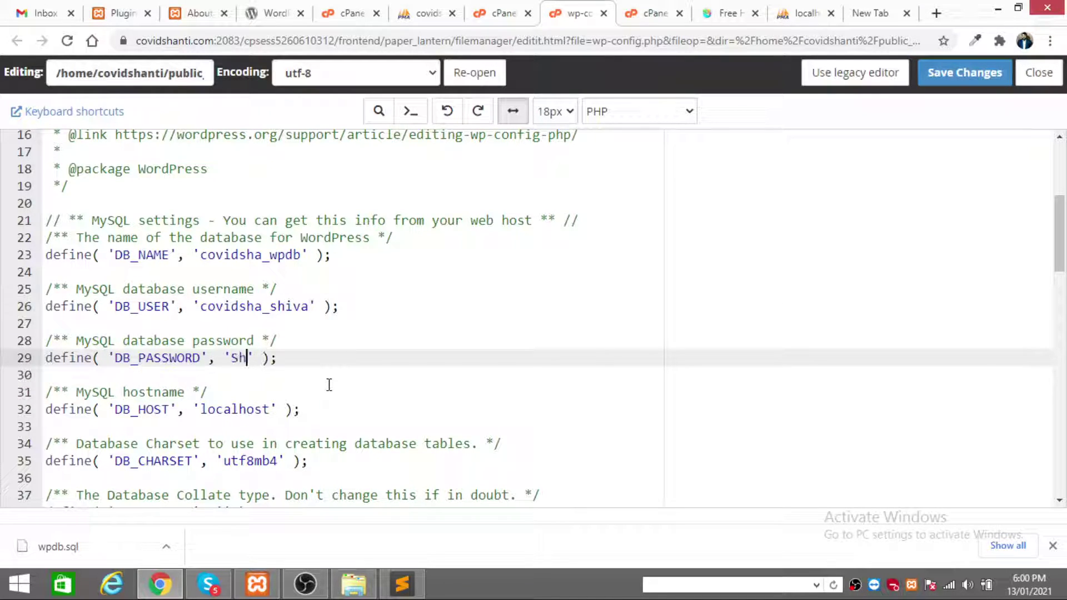
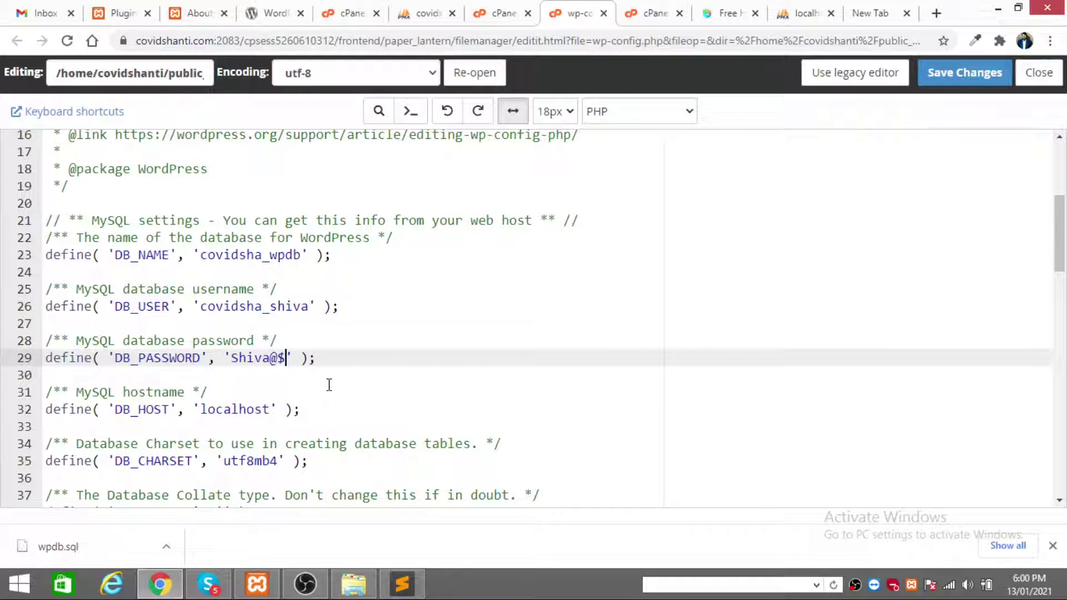
click(982, 78)
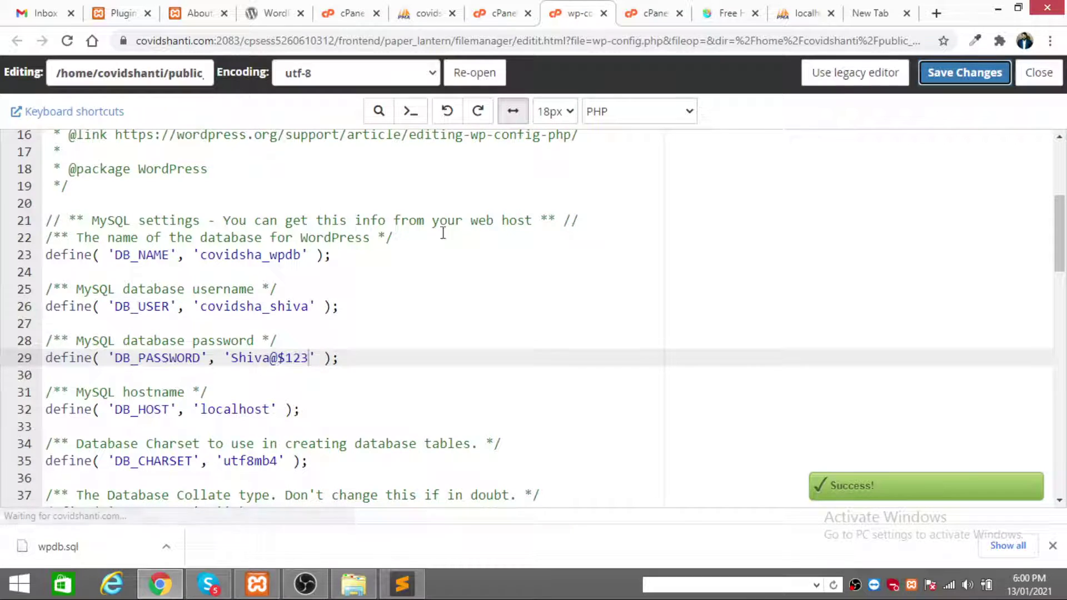
click(783, 8)
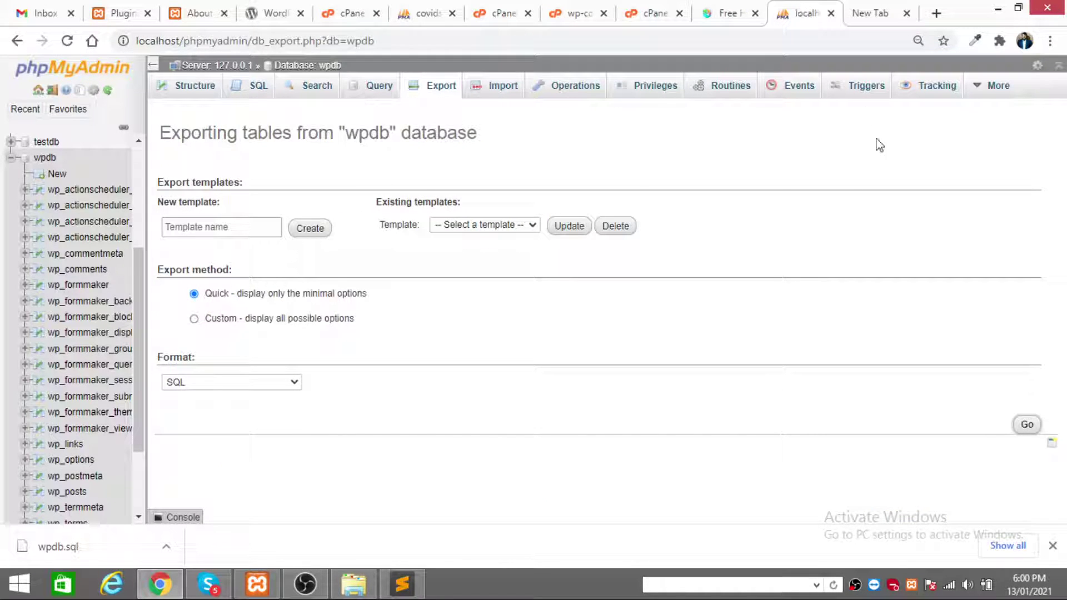
Load covidshanti.com/blog in the new tab, which lands on the localhost Shiva Tutorials site
click(45, 161)
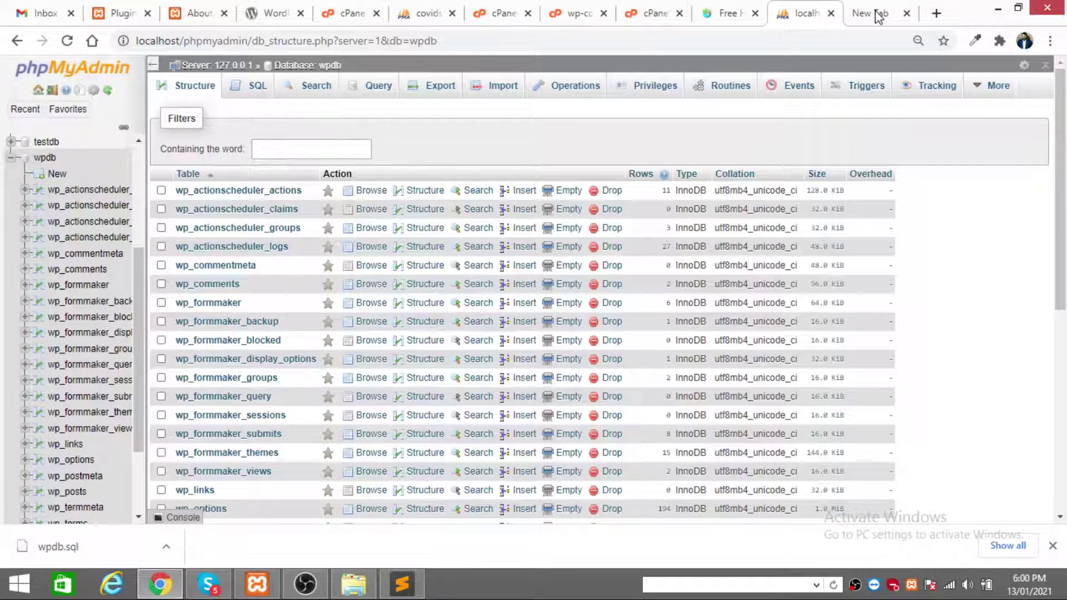
click(874, 12)
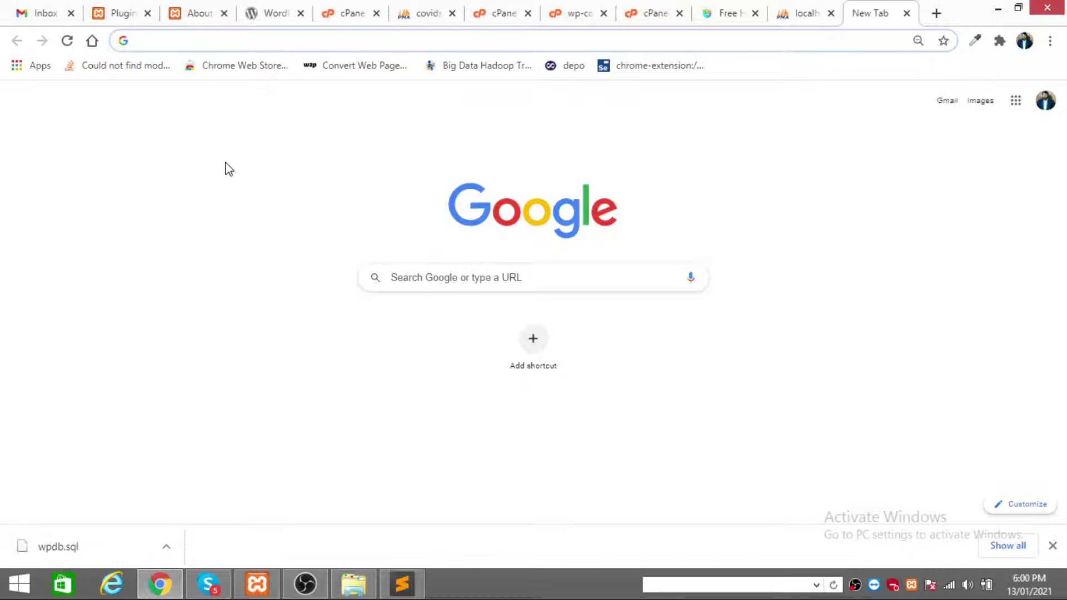
text(cov)
key(Right)
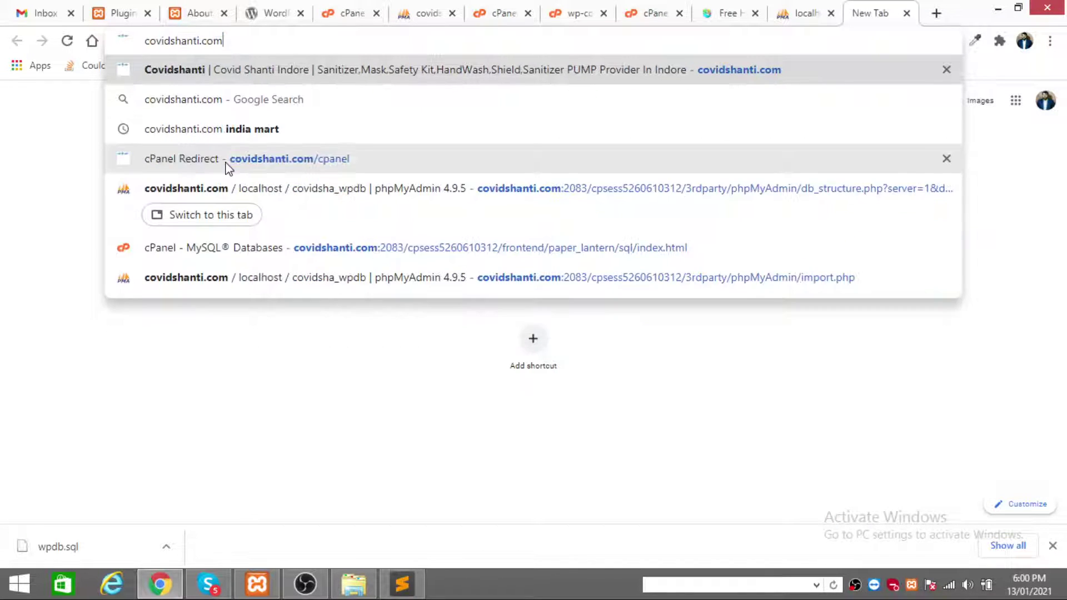
text(/blog)
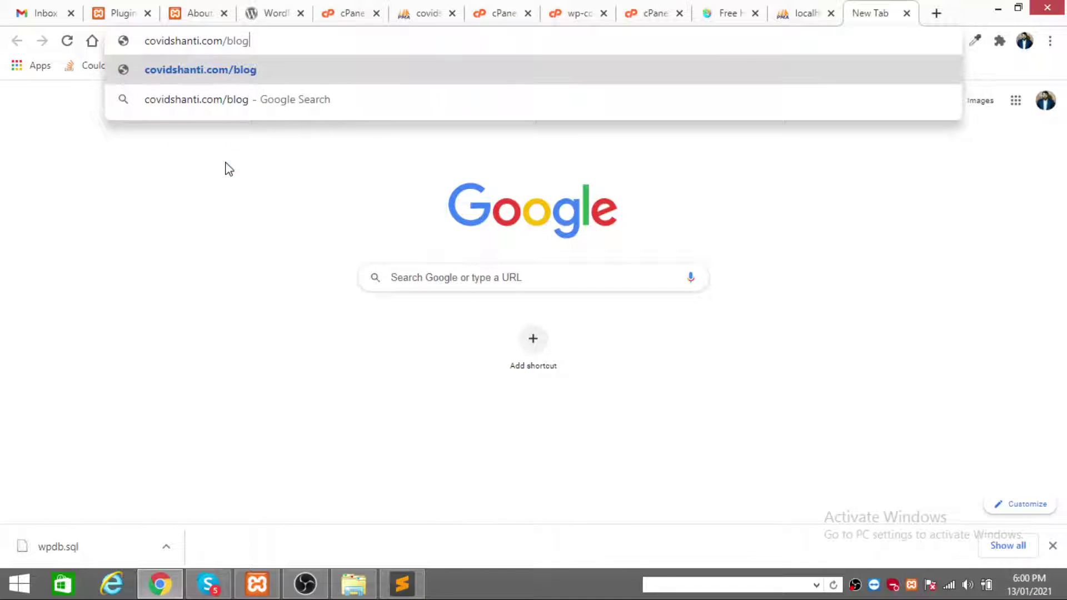
key(Return)
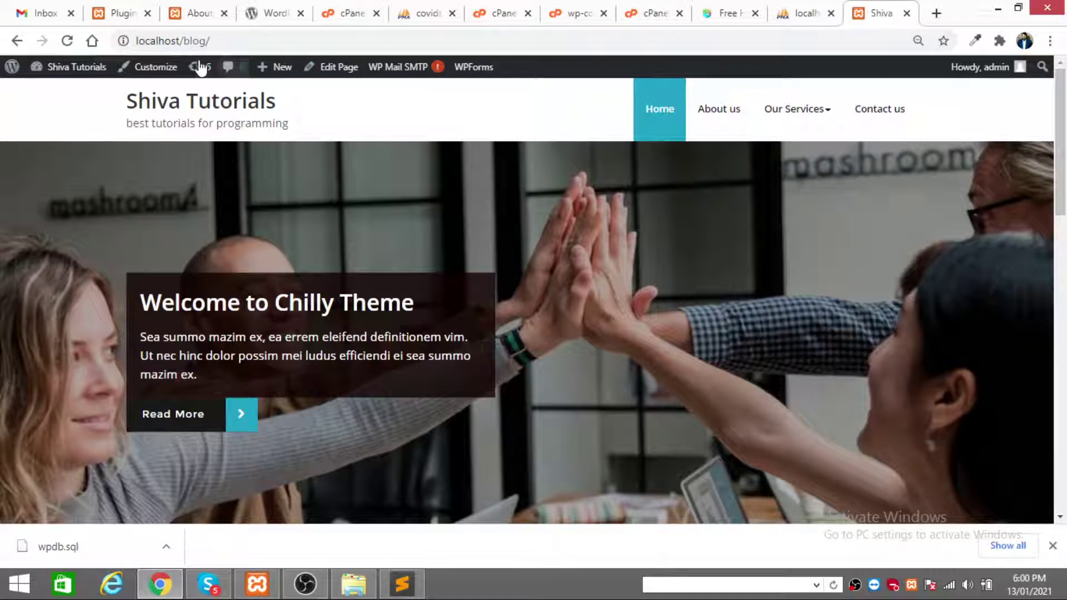
Open the blog's wp-admin dashboard and check where it and the front page lead
click(222, 44)
click(270, 34)
text(w)
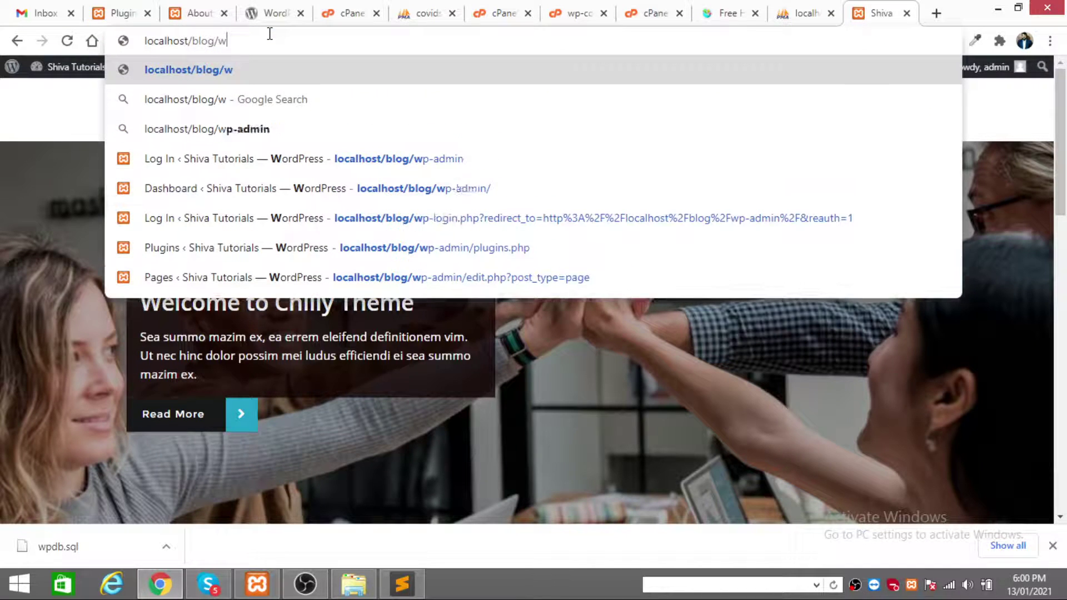
text(p-admin)
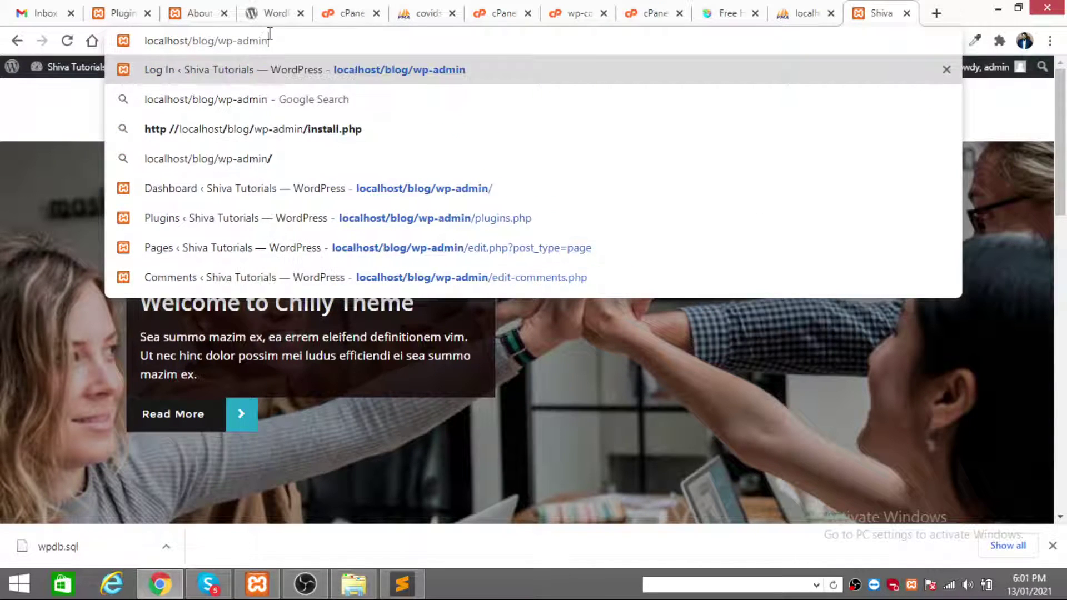
key(Return)
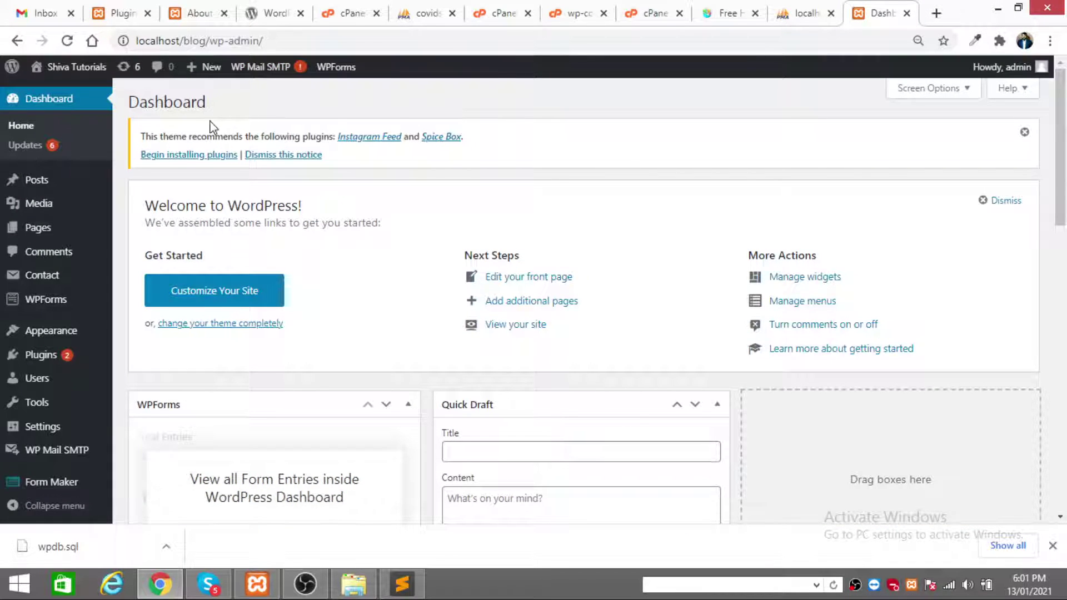
click(17, 41)
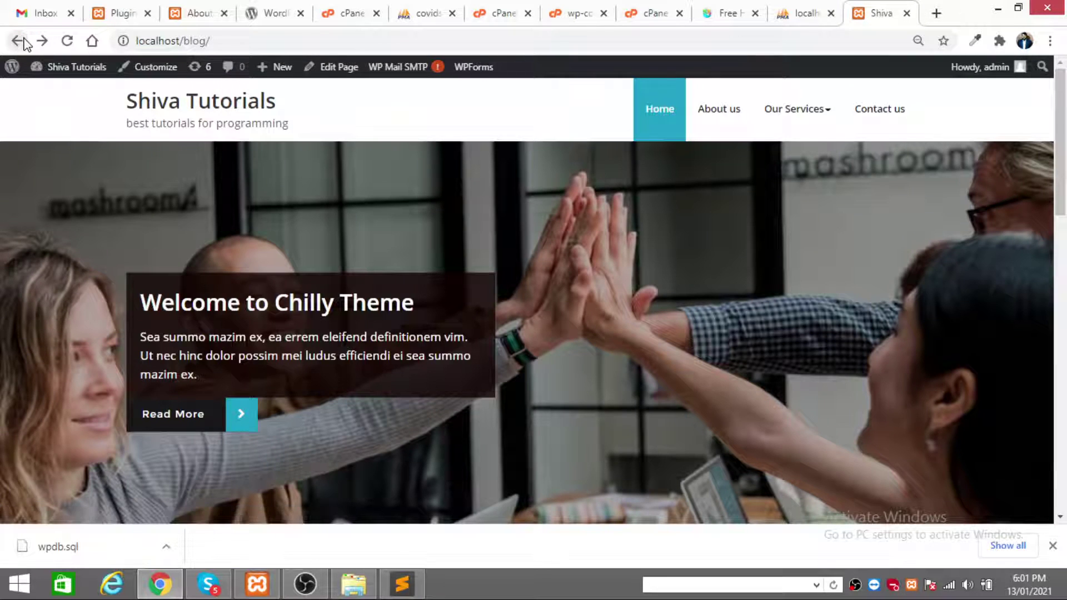
click(18, 41)
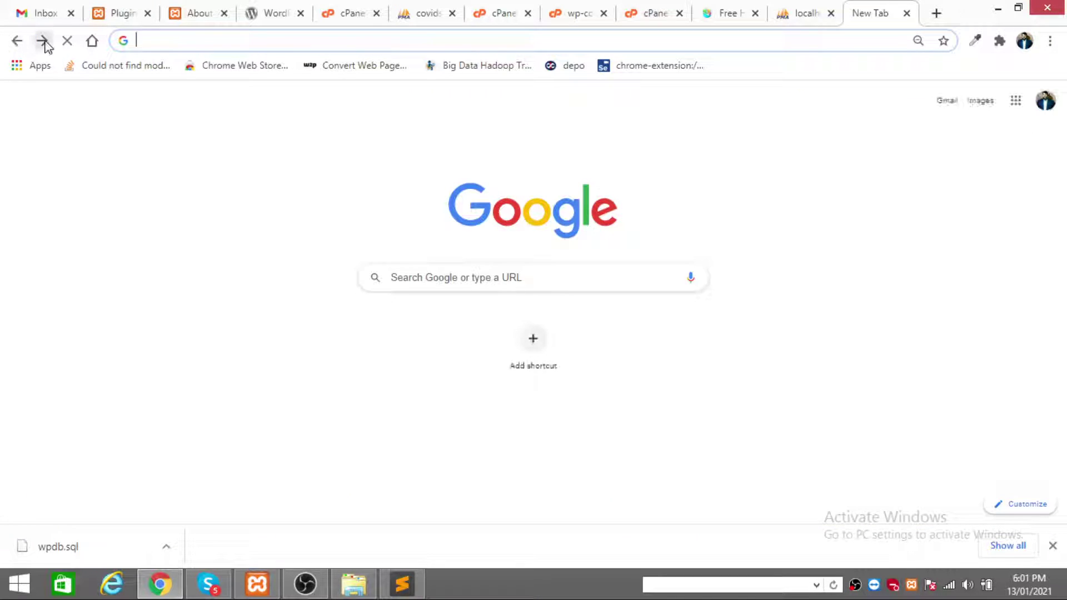
click(43, 41)
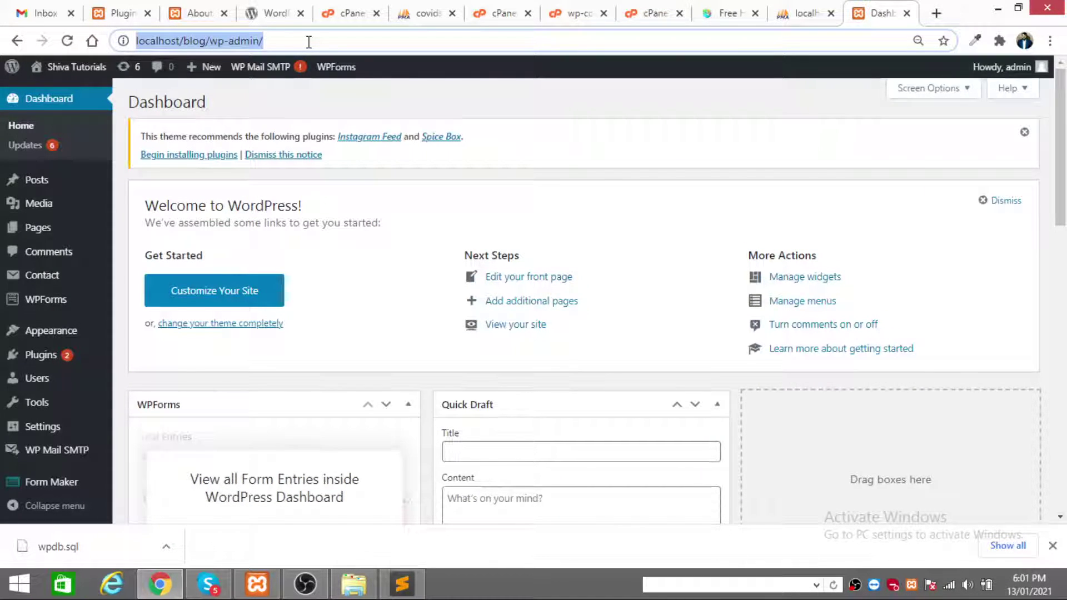
click(16, 42)
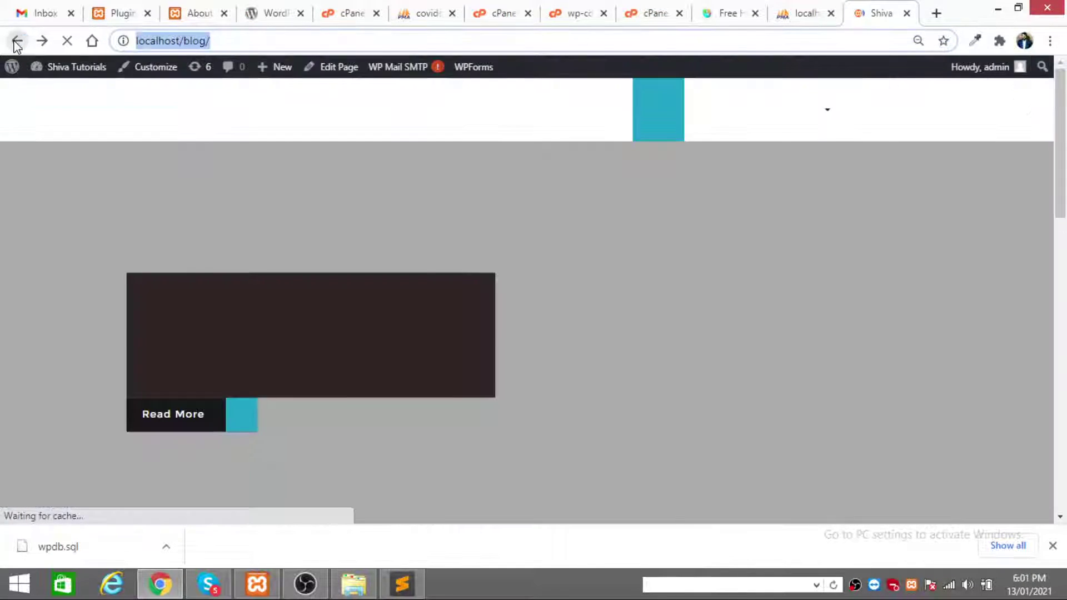
click(16, 43)
Reload covidshanti.com/blog, which still lands on localhost/blog/, and return to the wp-config editor
text(sh)
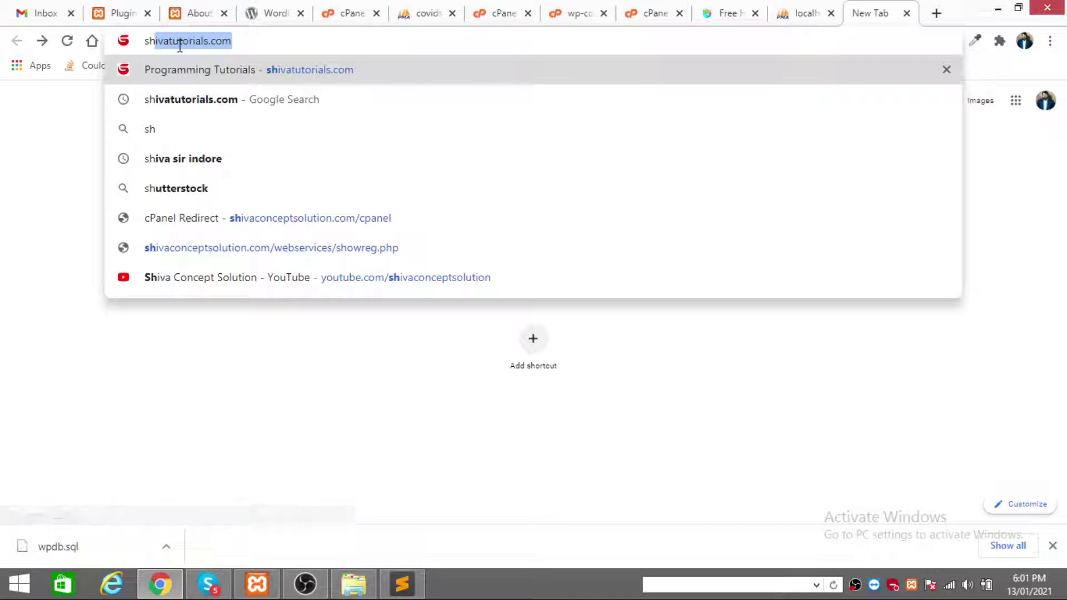
key(BackSpace)
key(BackSpace)
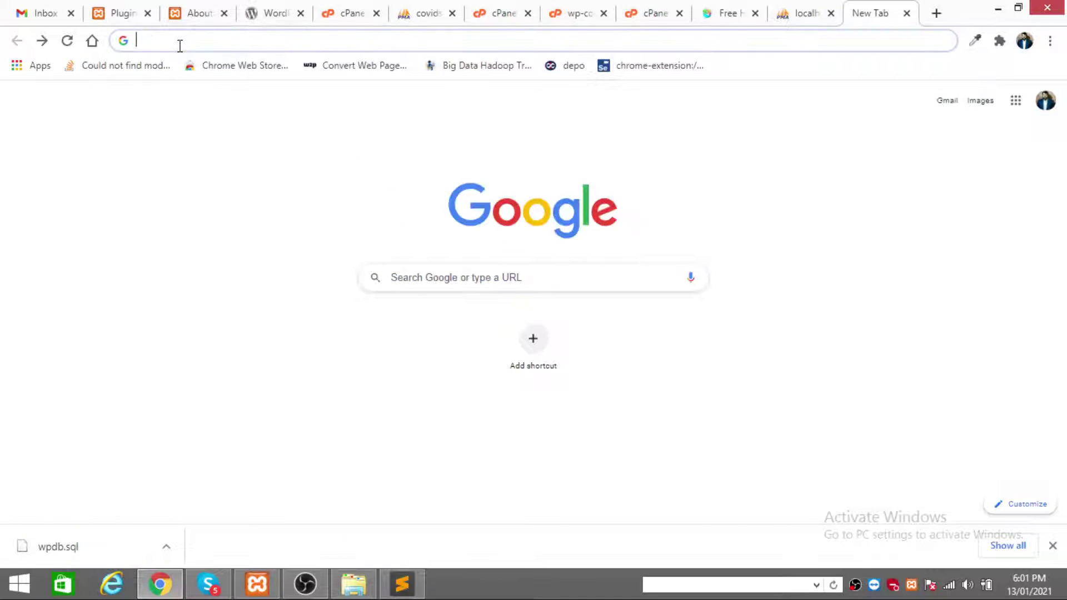
text(co)
key(Right)
text(/bl)
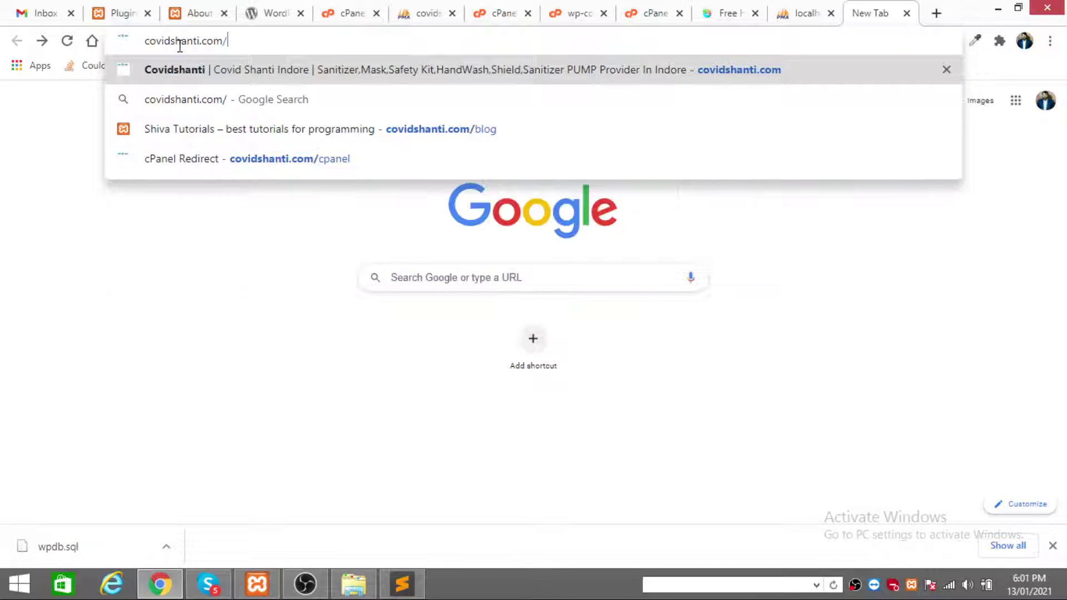
text(og)
key(Return)
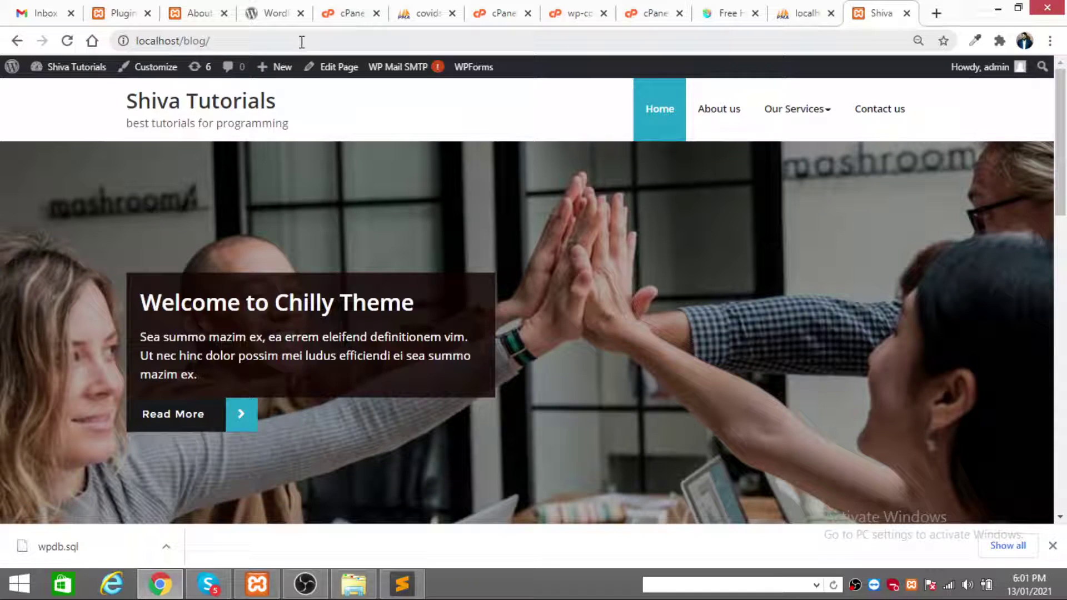
click(270, 42)
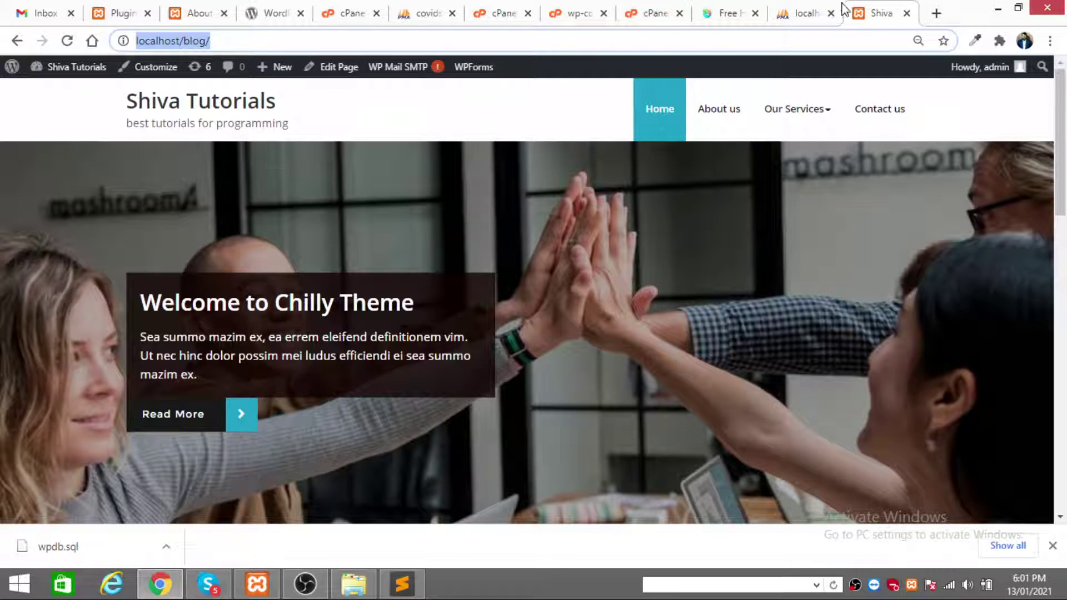
click(585, 9)
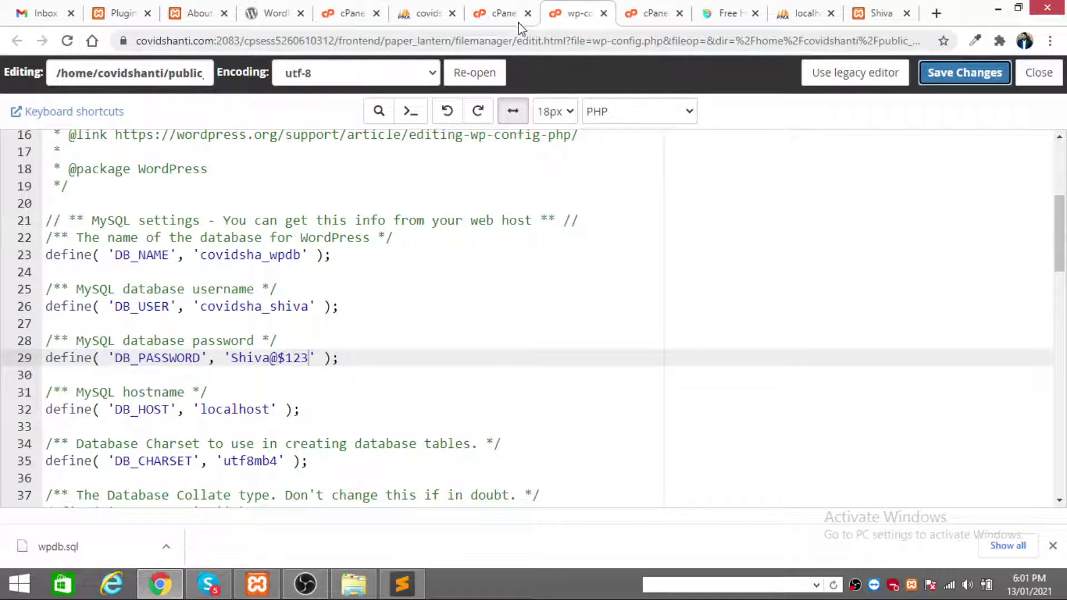
click(425, 13)
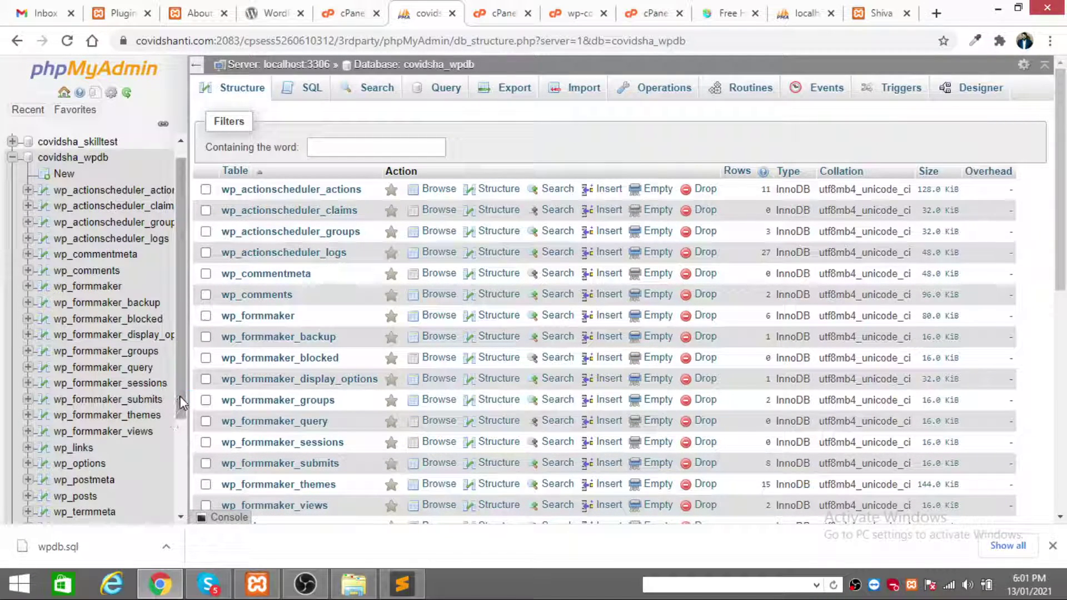
scroll(181, 403, down, 3)
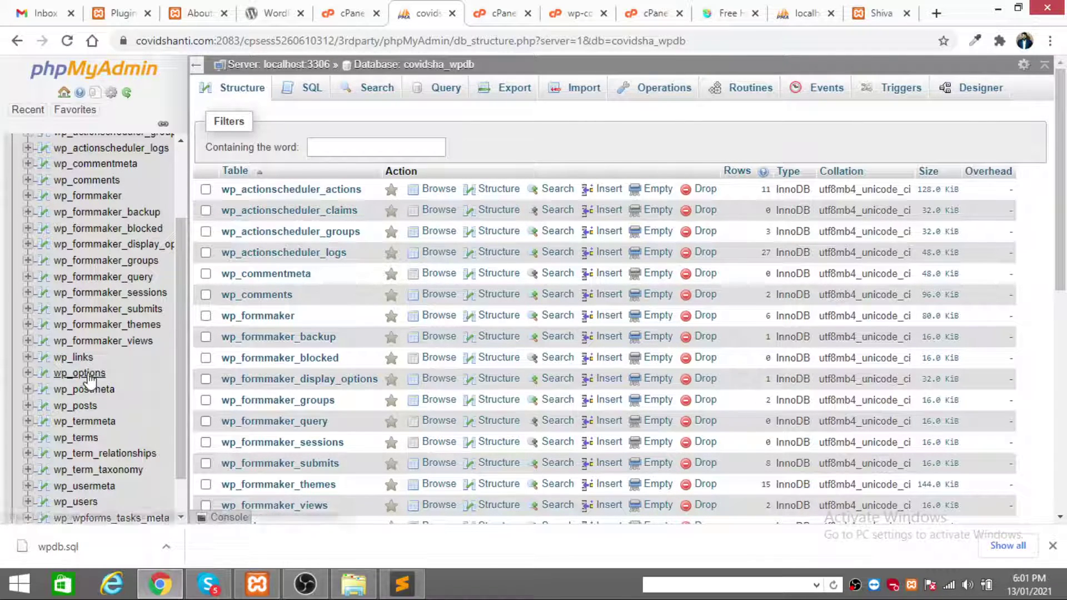
click(87, 376)
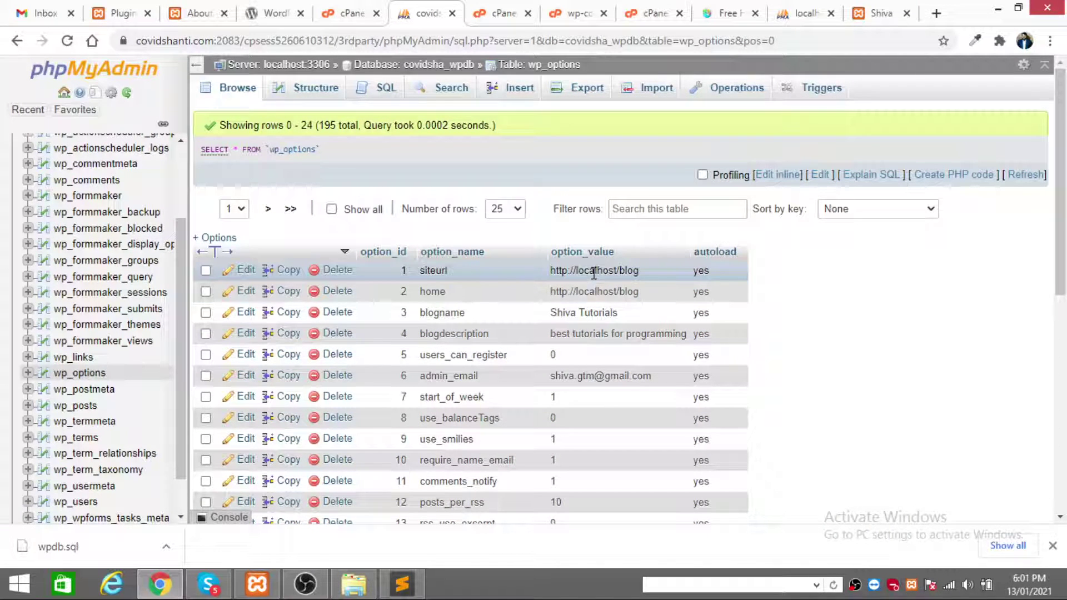
double_click(629, 275)
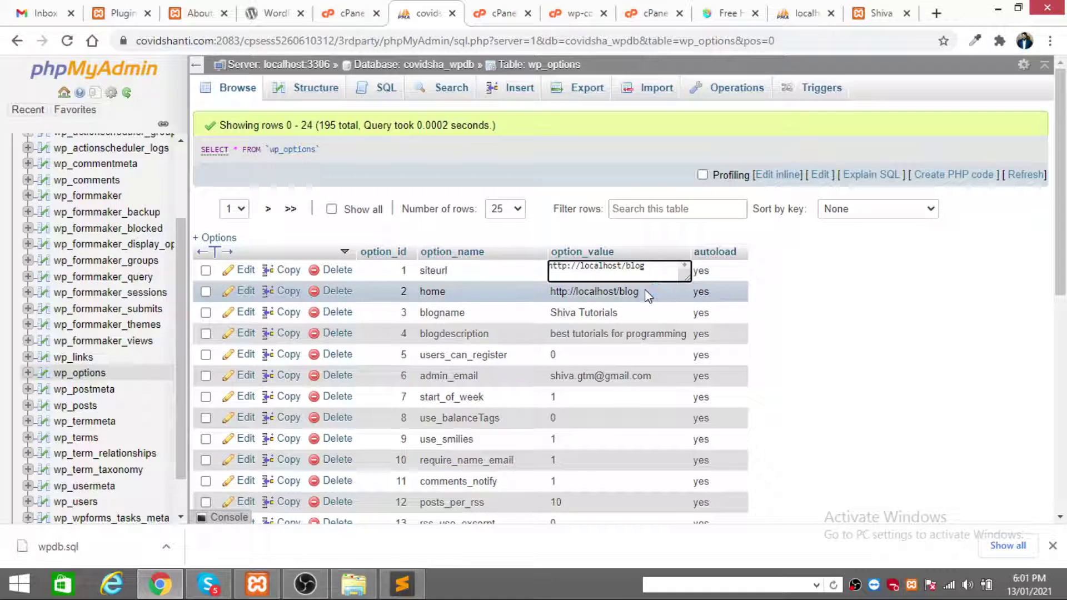
key(BackSpace)
key(BackSpace)
key(BackSpace)
text(covidshan)
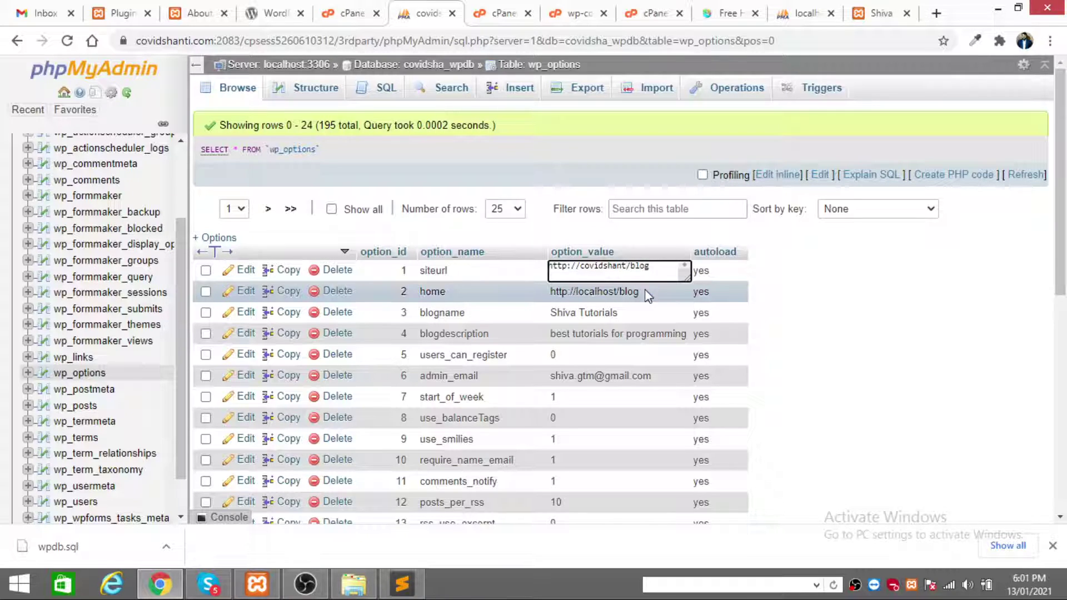
text(ti.com)
click(606, 294)
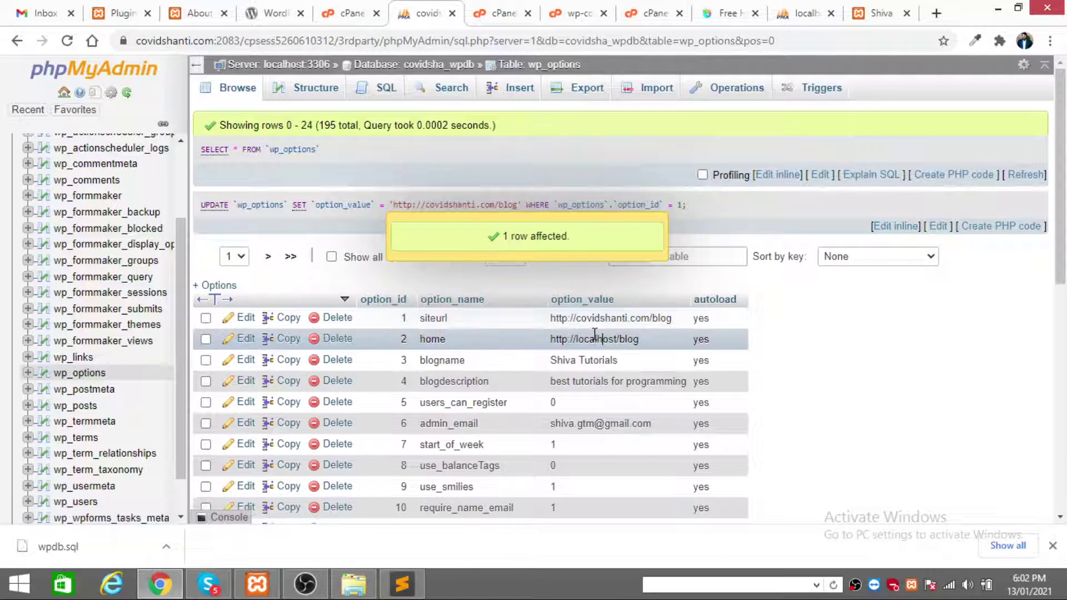
double_click(594, 335)
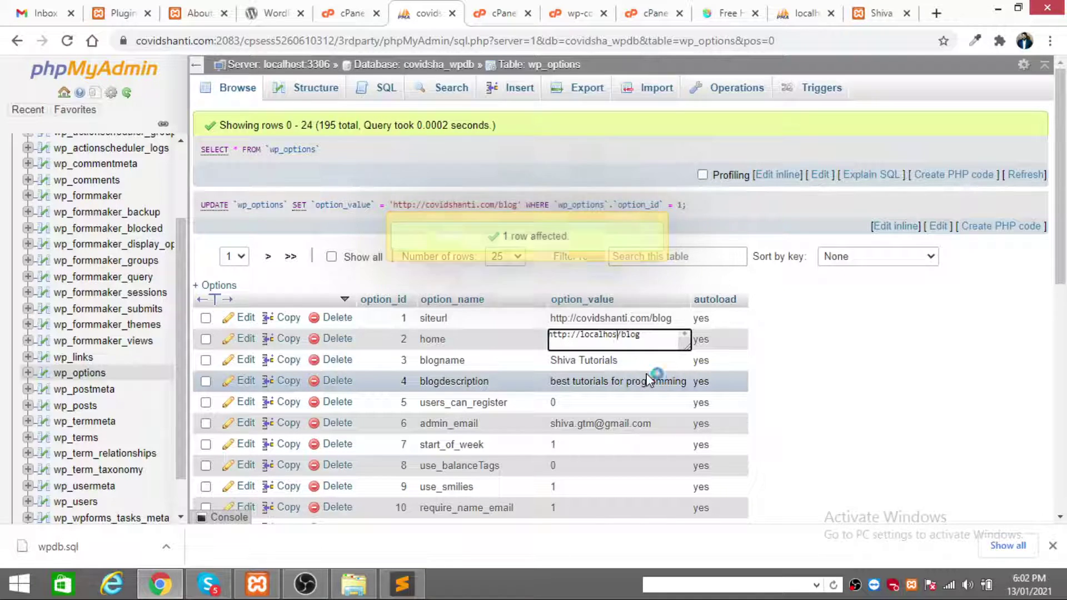
key(BackSpace)
key(BackSpace)
key(BackSpace)
key(BackSpace)
key(BackSpace)
key(BackSpace)
key(BackSpace)
key(BackSpace)
key(BackSpace)
text(covi)
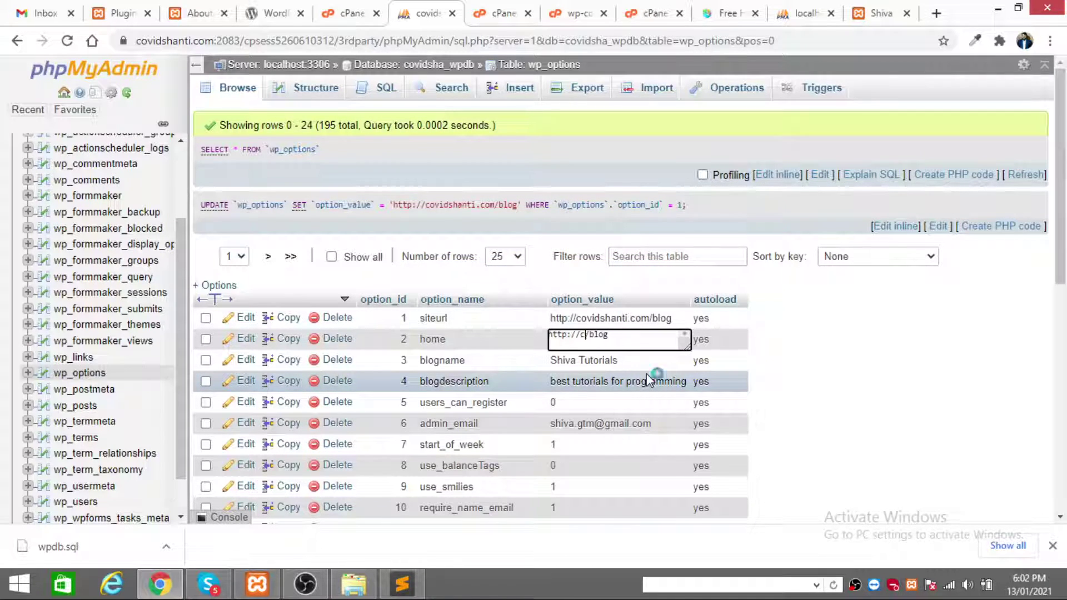
text(dshanti.com)
click(658, 364)
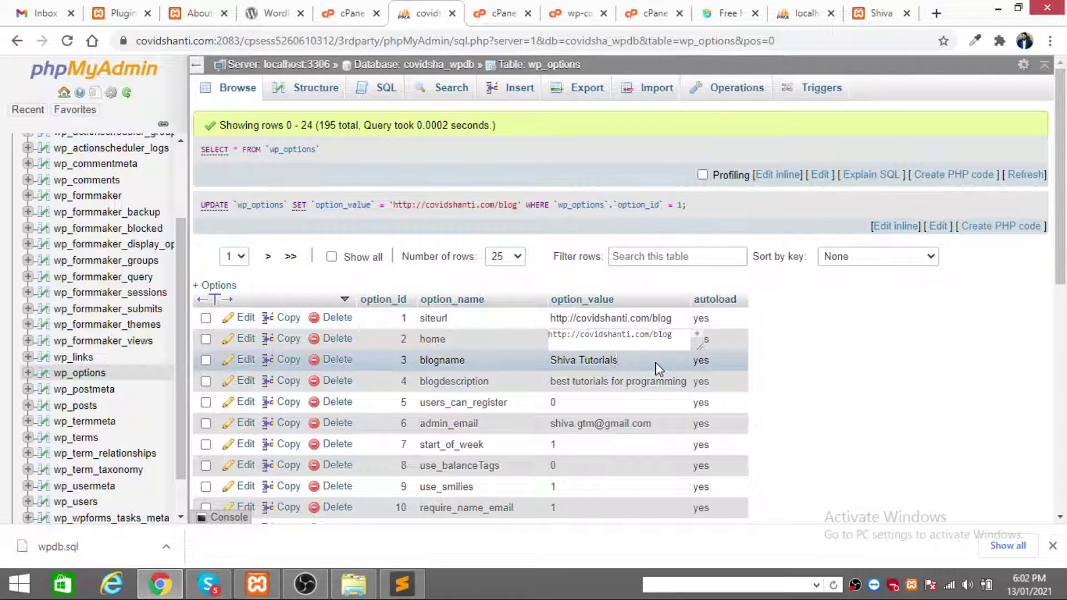
click(888, 13)
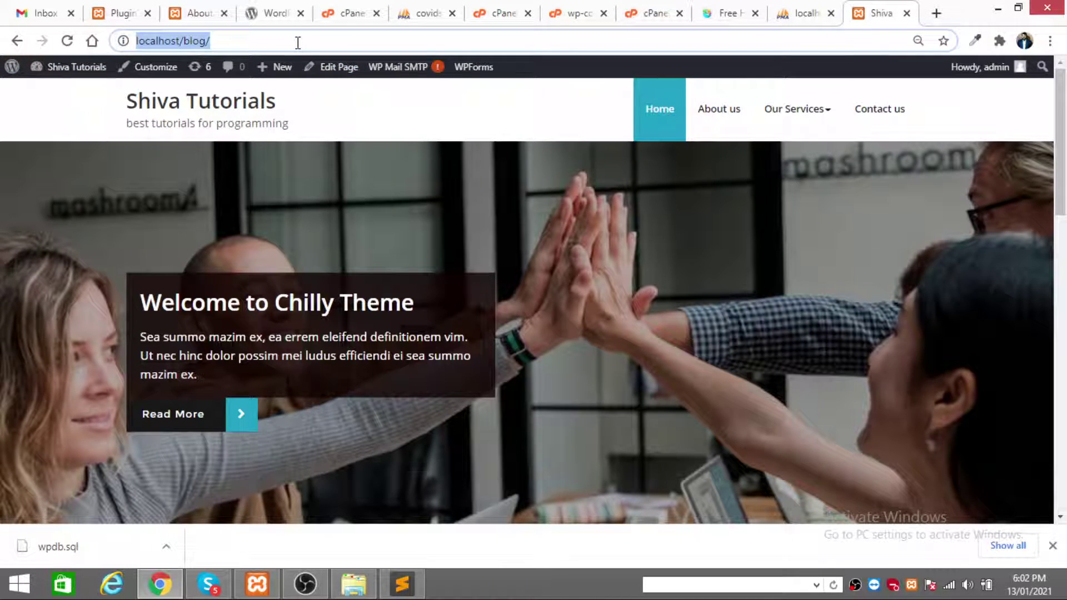
text(co)
key(End)
key(Return)
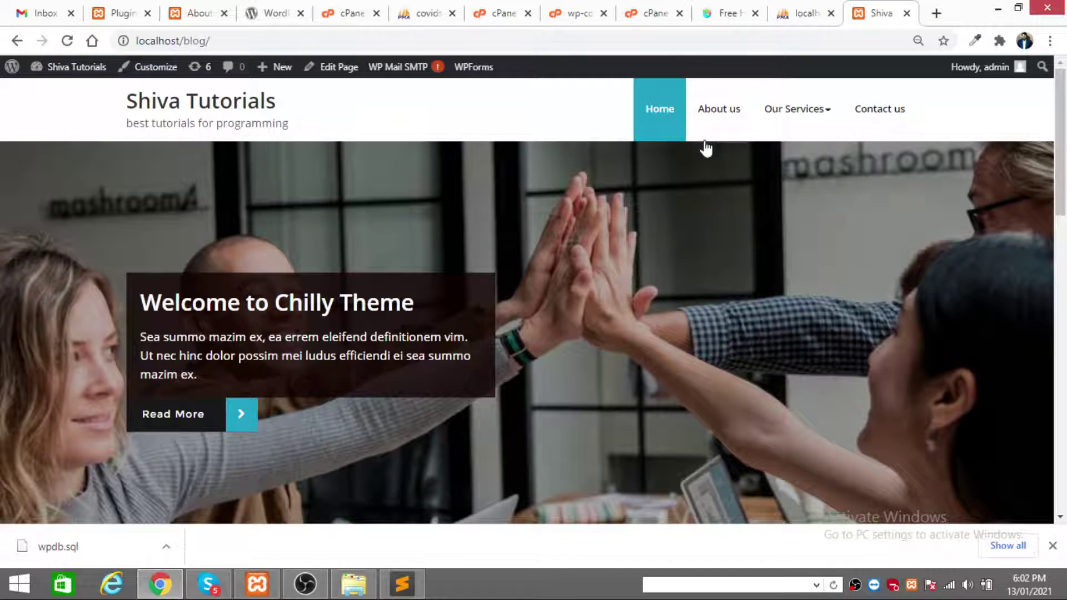
click(739, 123)
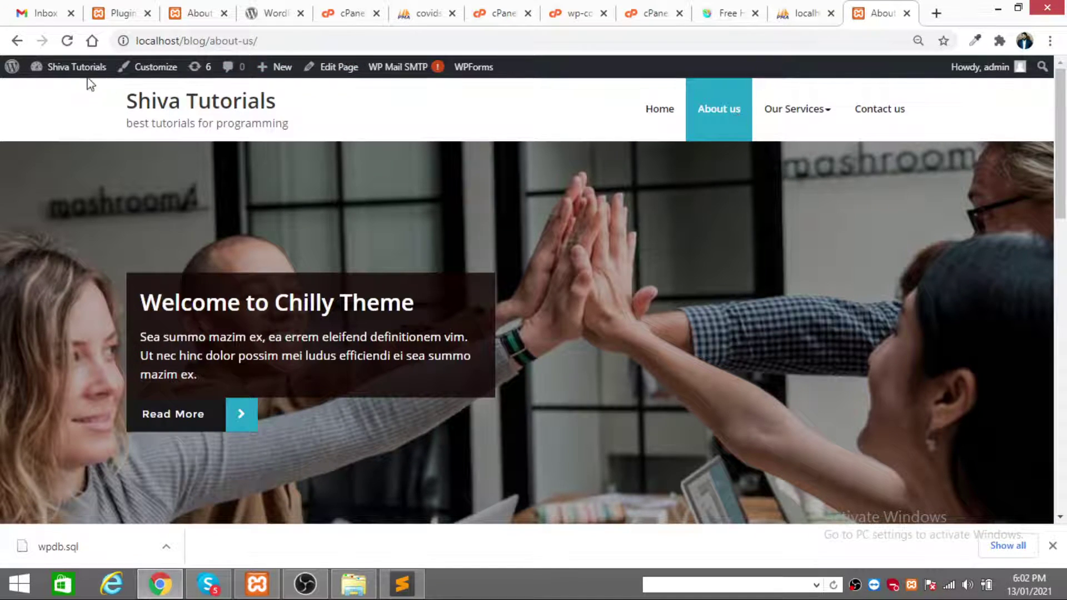
click(65, 42)
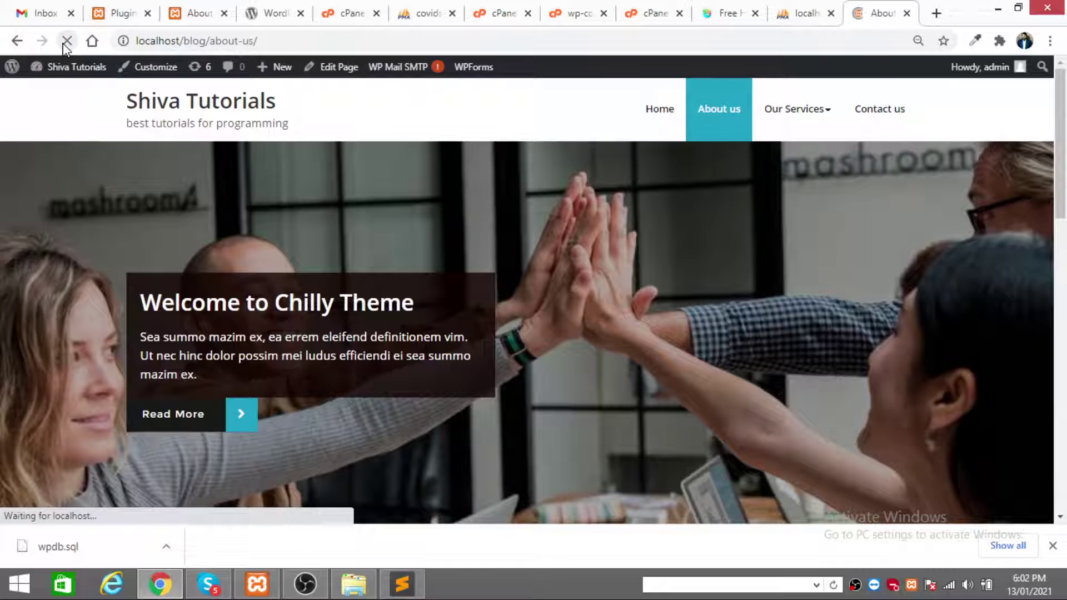
click(228, 47)
text(covidshanti.com/blog)
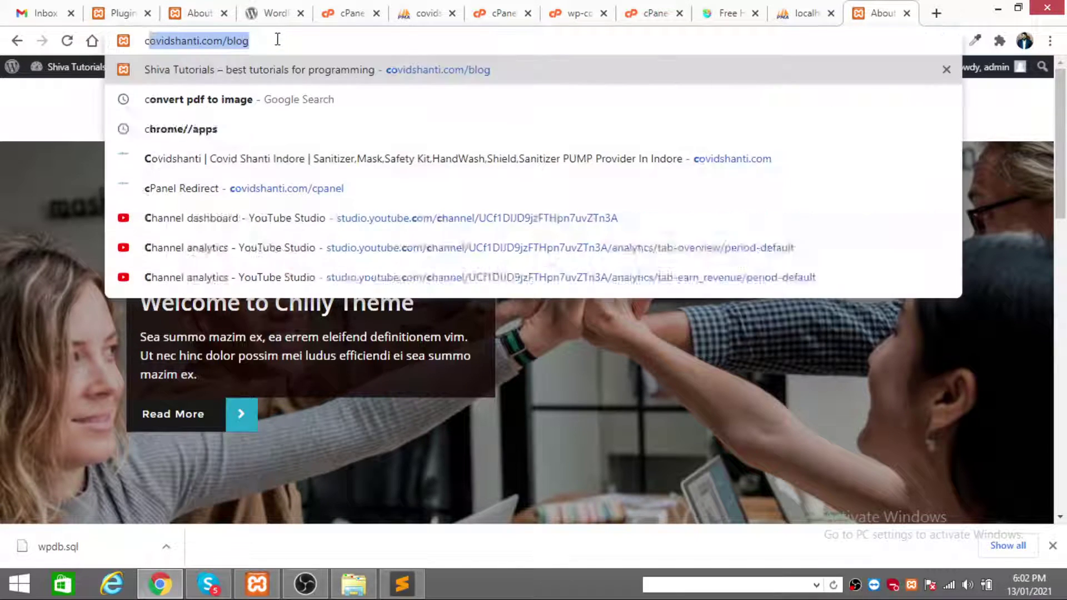
key(Return)
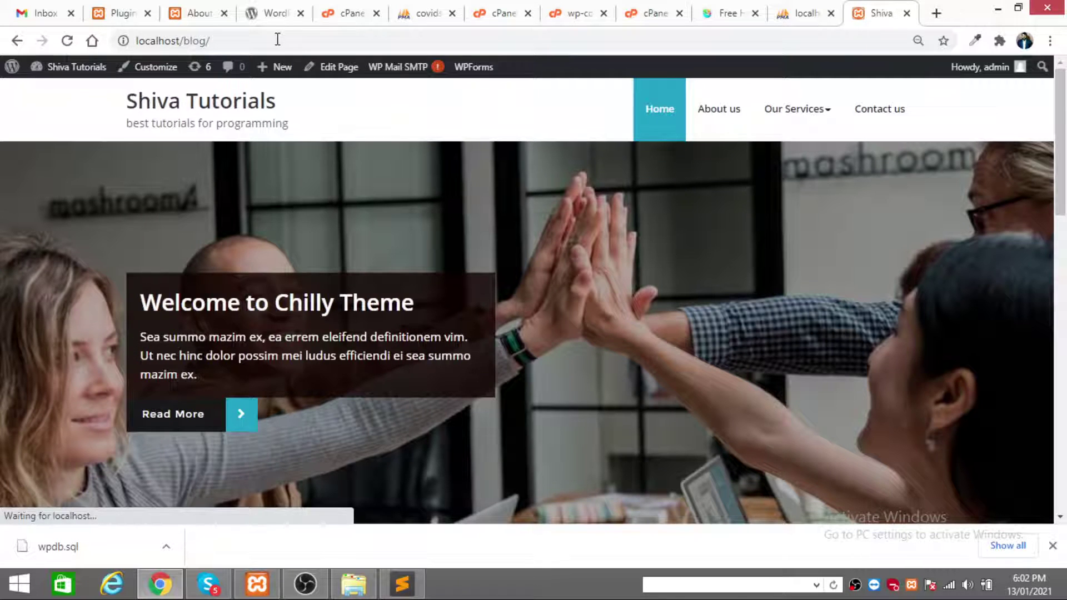
click(783, 15)
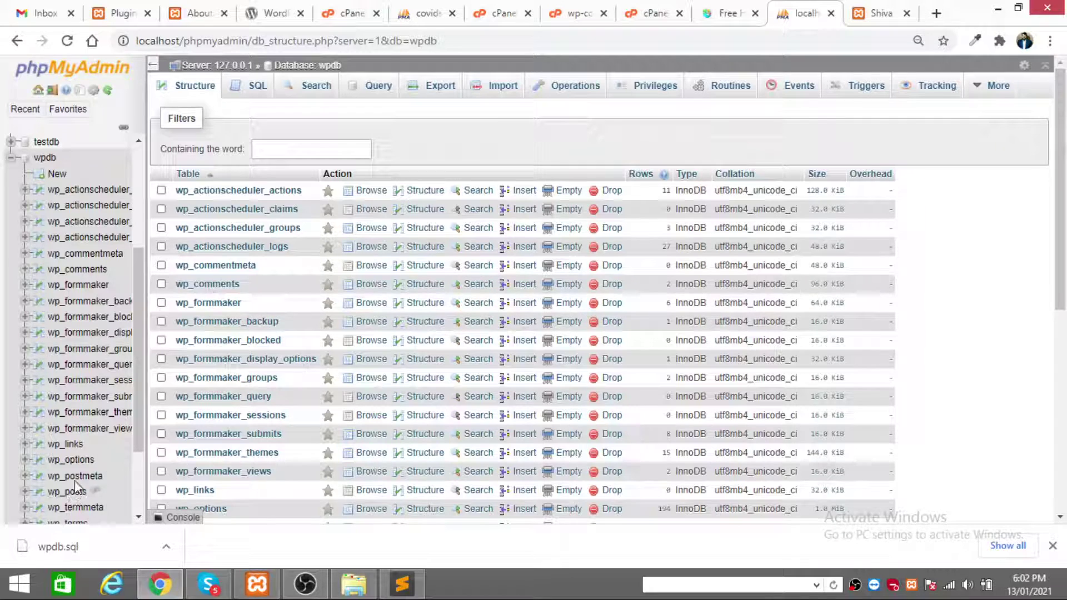
In the local wp_options table, replace localhost in siteurl with covidshanti.com
click(63, 465)
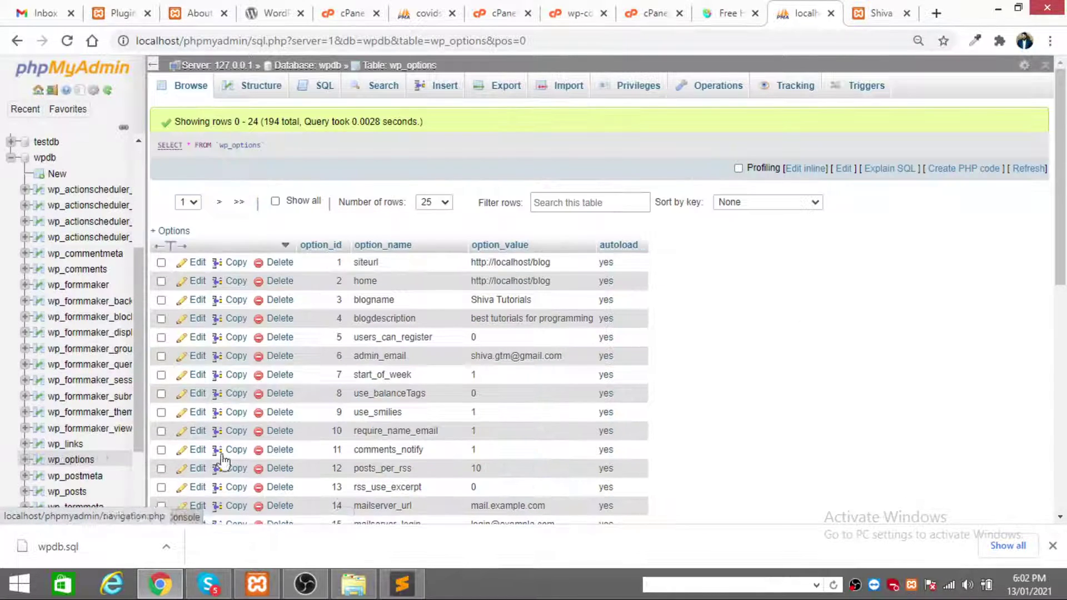
double_click(553, 266)
key(ctrl+shift+Left)
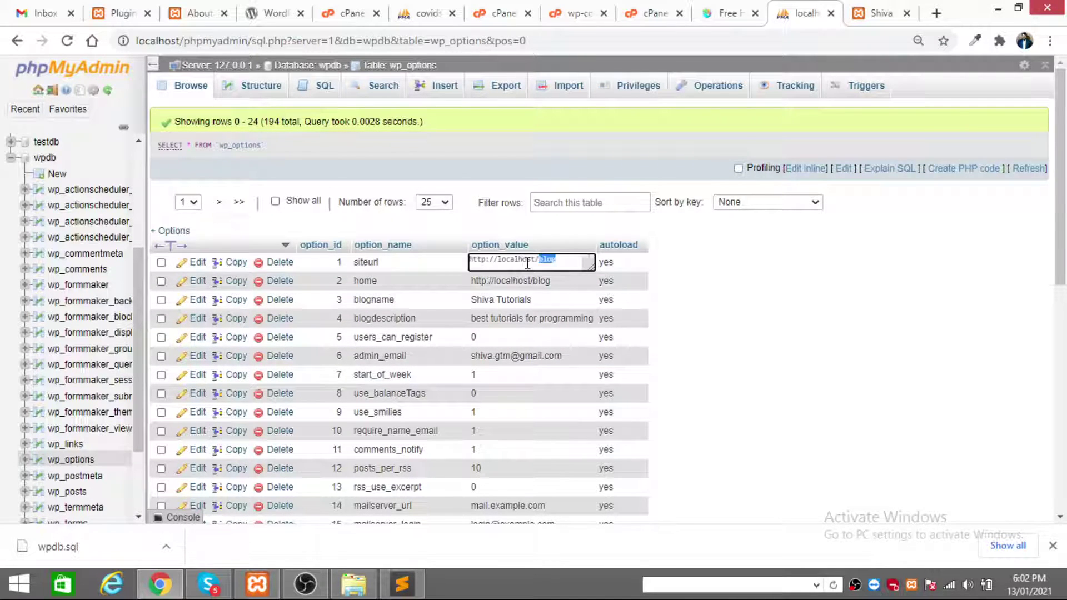
click(534, 261)
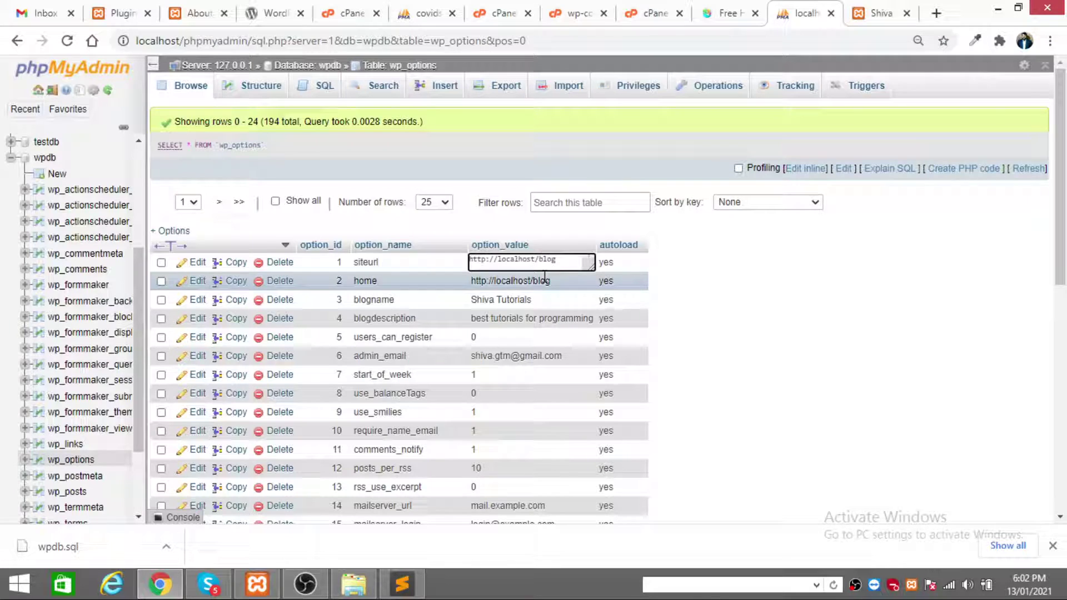
key(BackSpace)
key(BackSpace)
key(BackSpace)
key(BackSpace)
key(BackSpace)
key(BackSpace)
key(BackSpace)
key(BackSpace)
text(covidshanti.com)
key(Return)
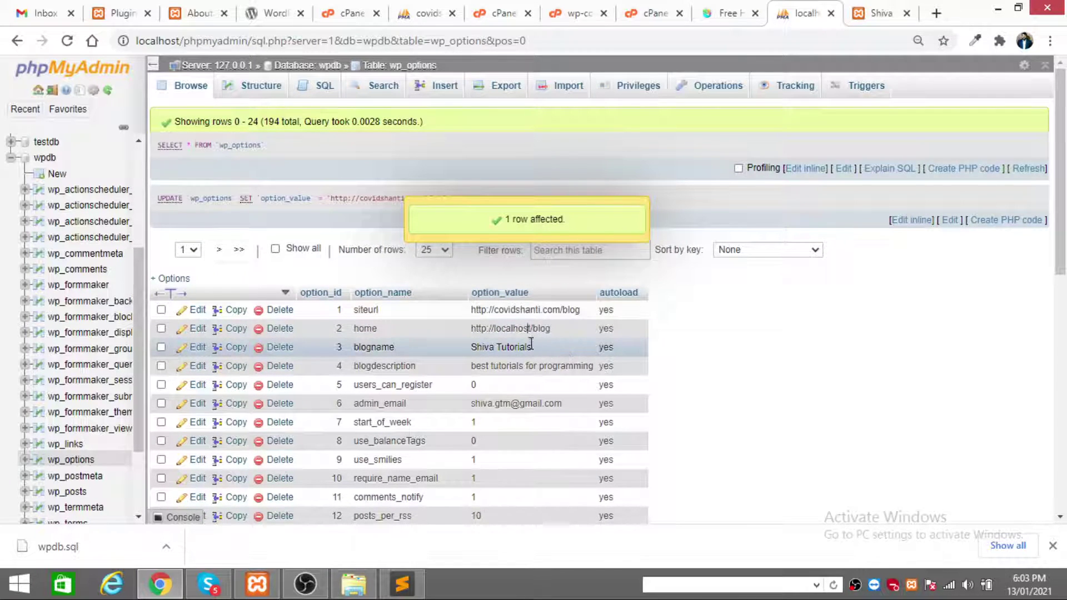
Update the home option_value to the covidshanti.com/blog address and save it
double_click(524, 329)
double_click(524, 327)
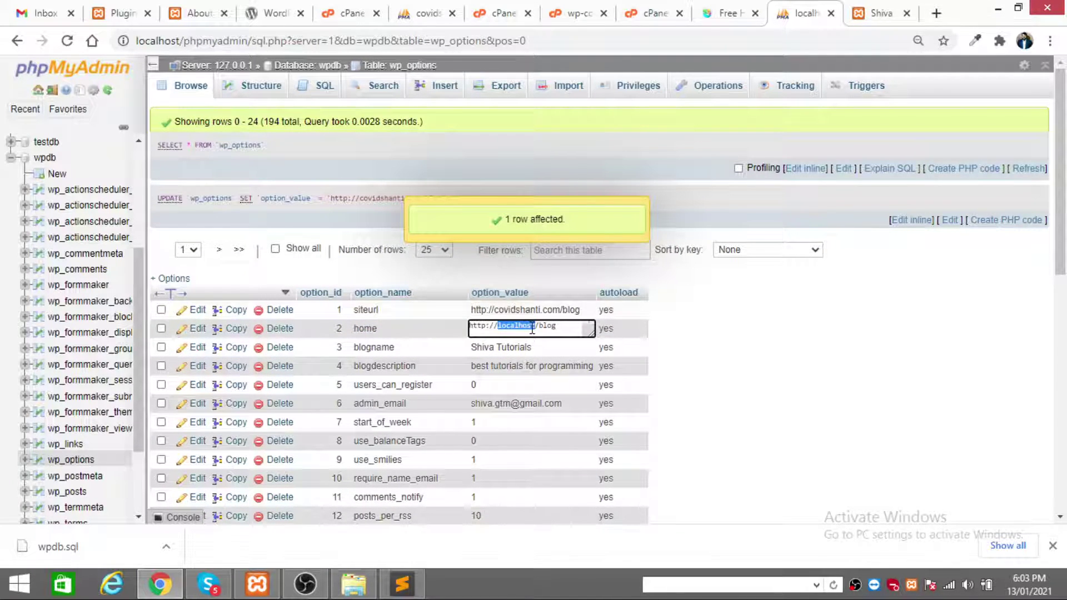
text(covid)
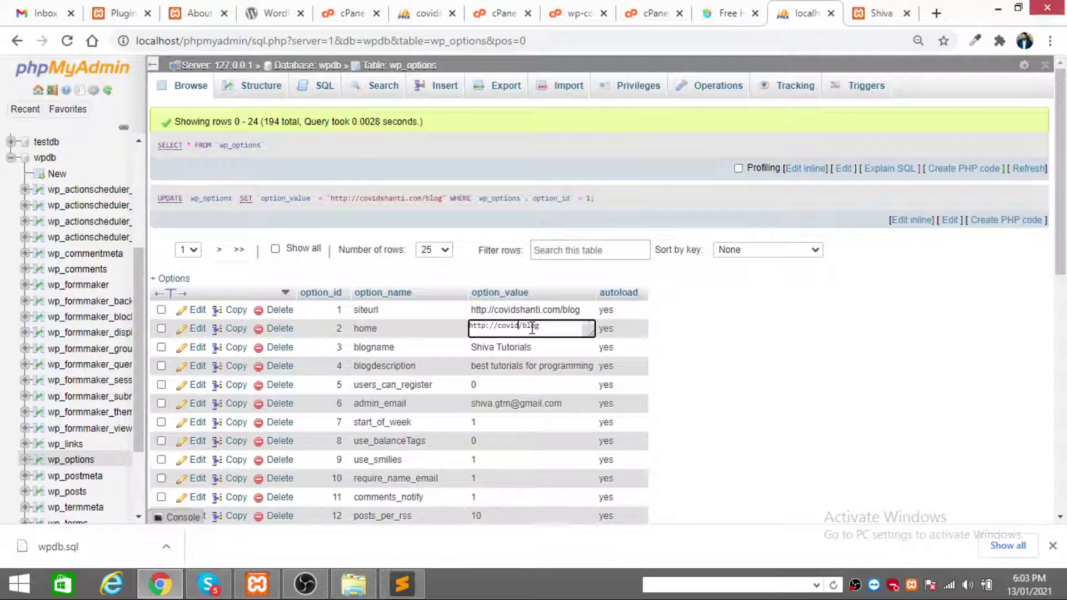
text(shanti)
text(i)
text(.com)
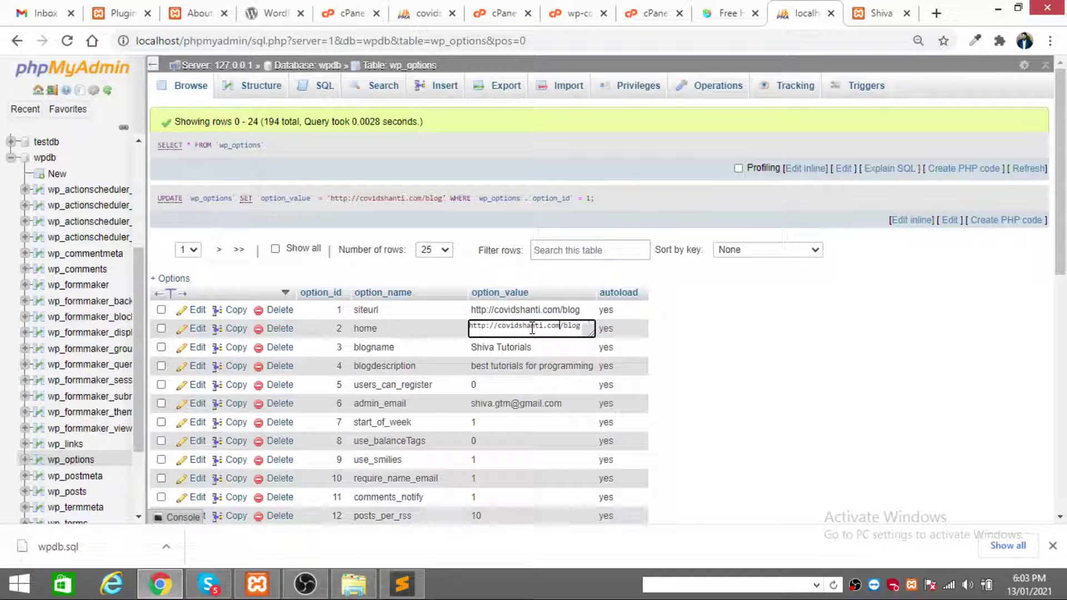
click(755, 338)
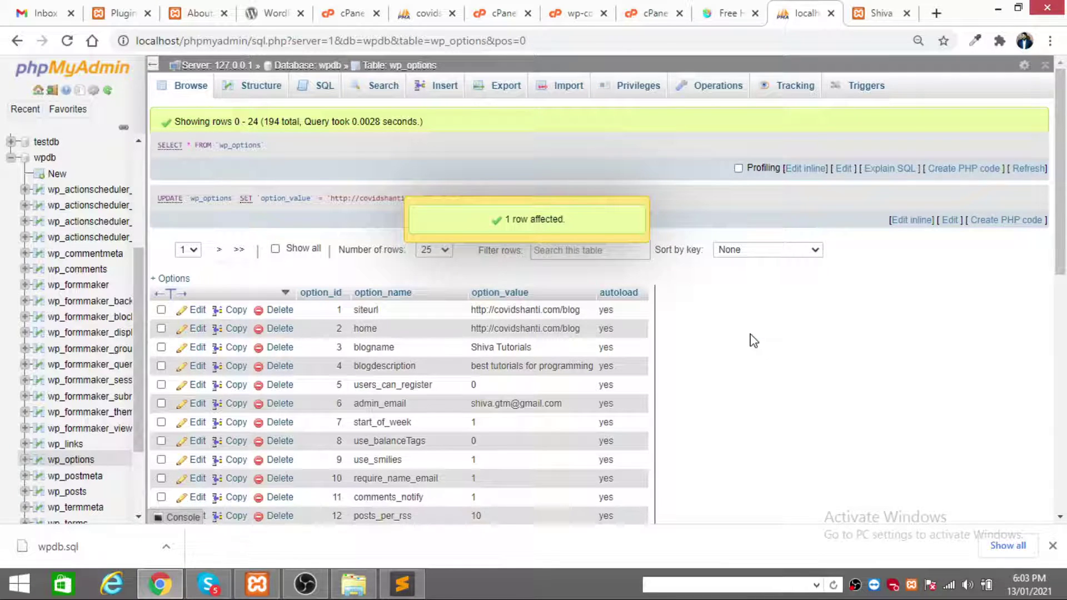
Load the live blog at covidshanti.com/blog in the site tab
click(881, 12)
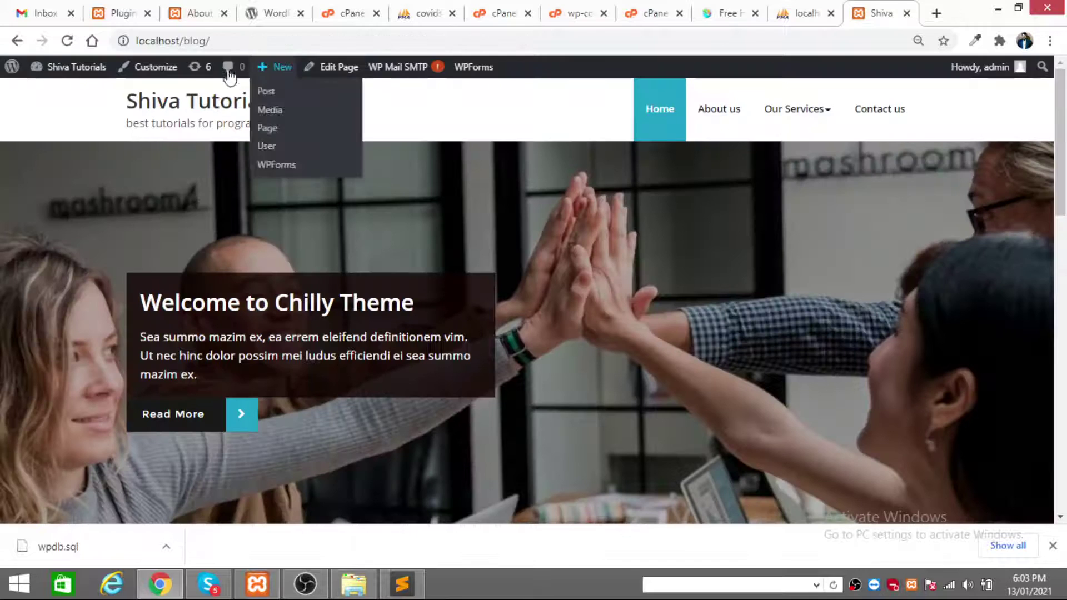
click(221, 37)
text(co)
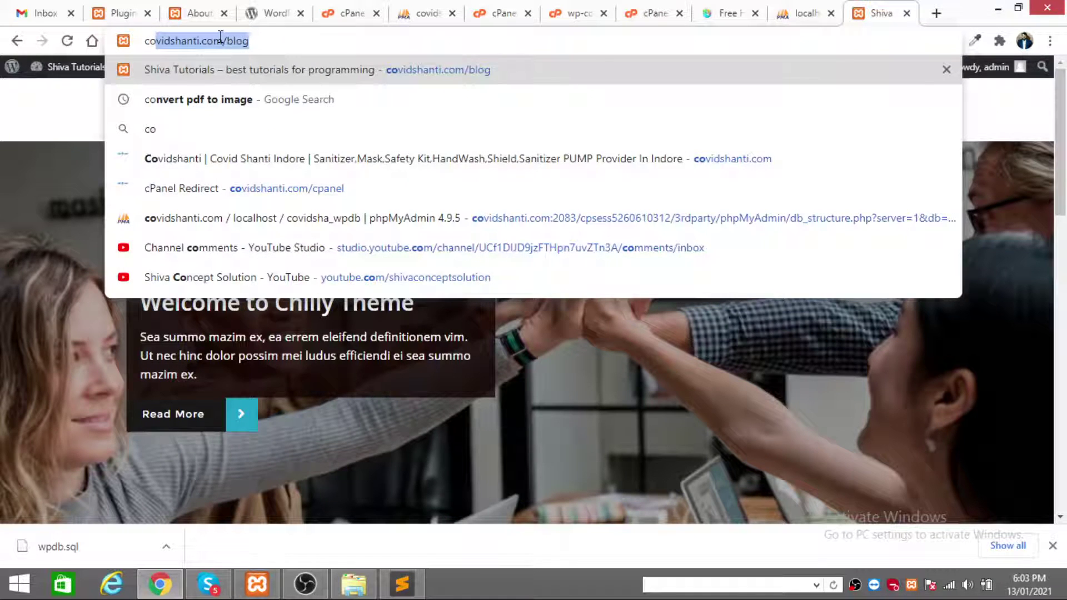
key(Right)
key(Return)
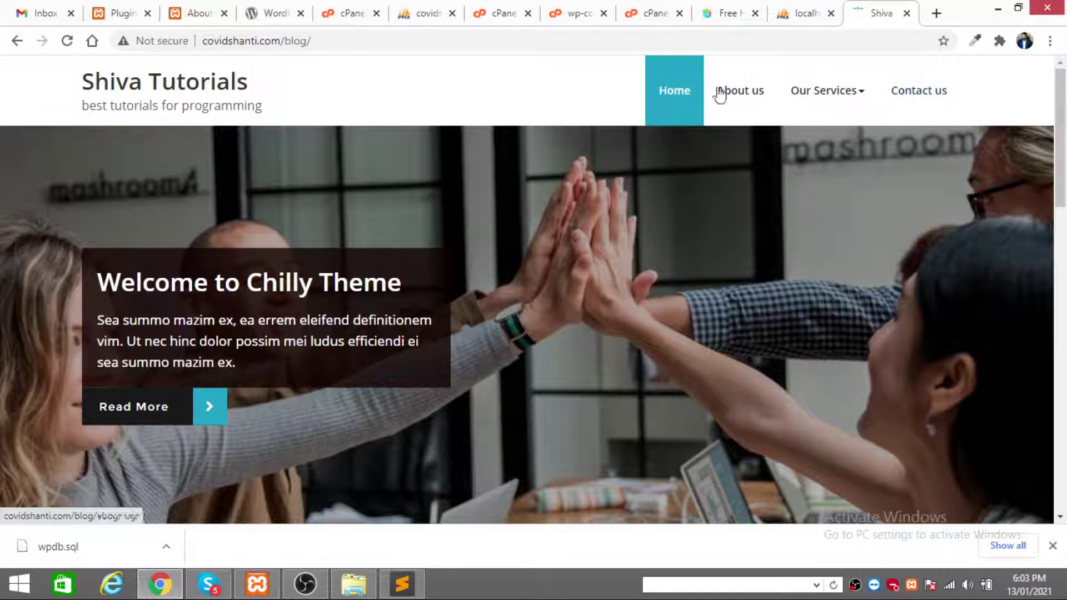
Visit the Contact us, About us and Home pages to confirm they load
click(909, 95)
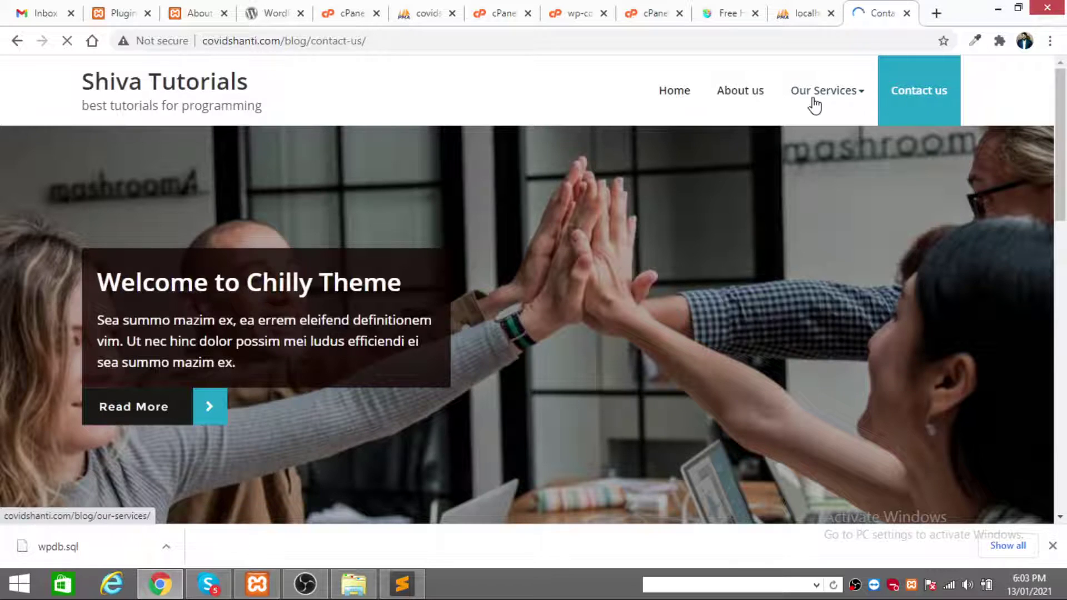
click(741, 92)
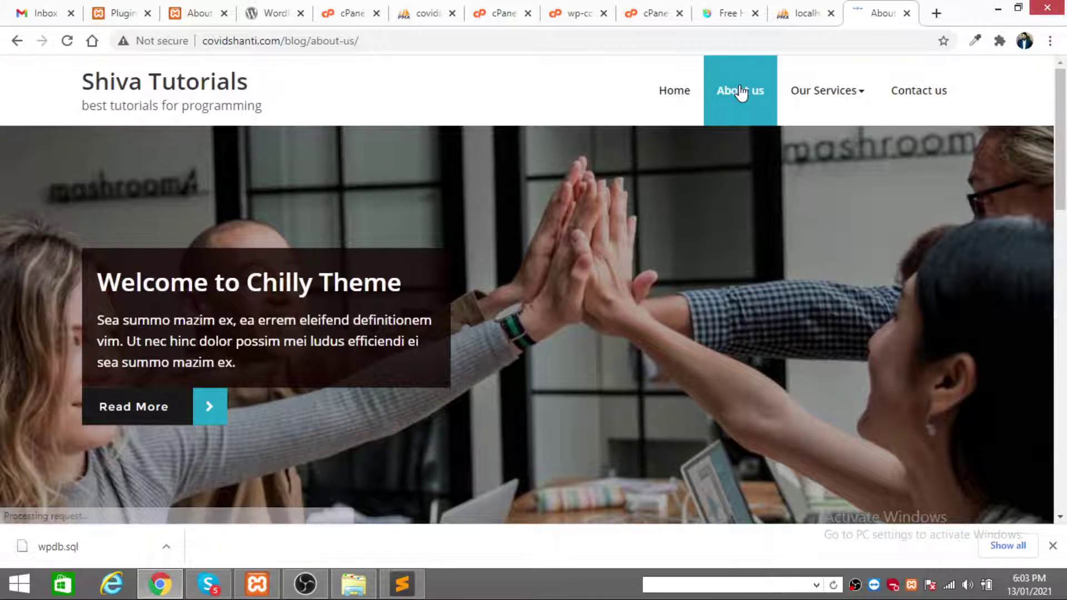
click(683, 95)
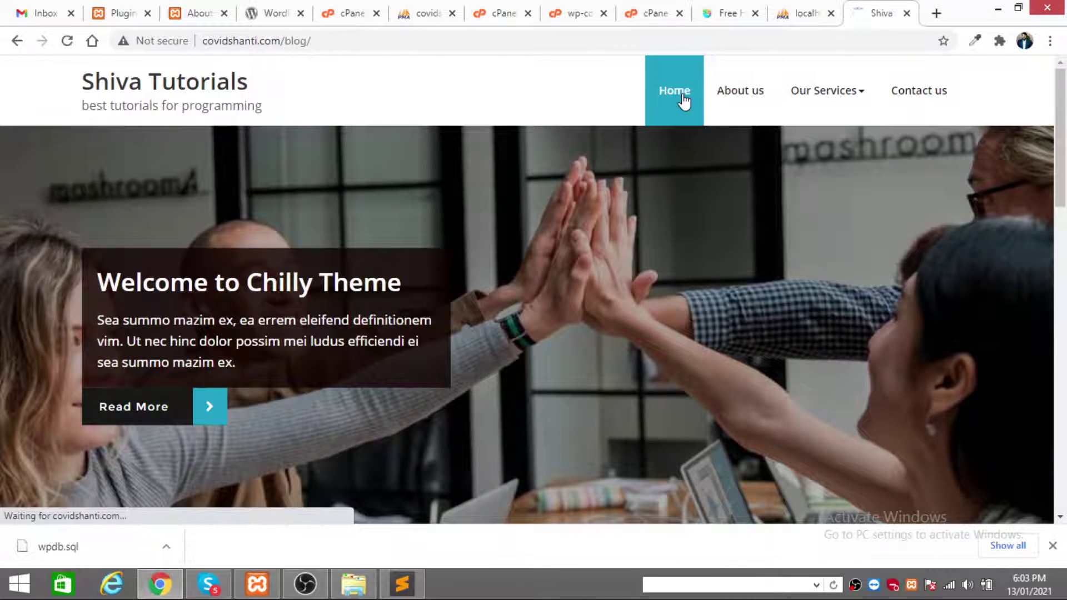
click(372, 44)
Sign in to the live covidshanti.com/blog wp-admin with the admin account, declining to save the password
text(w)
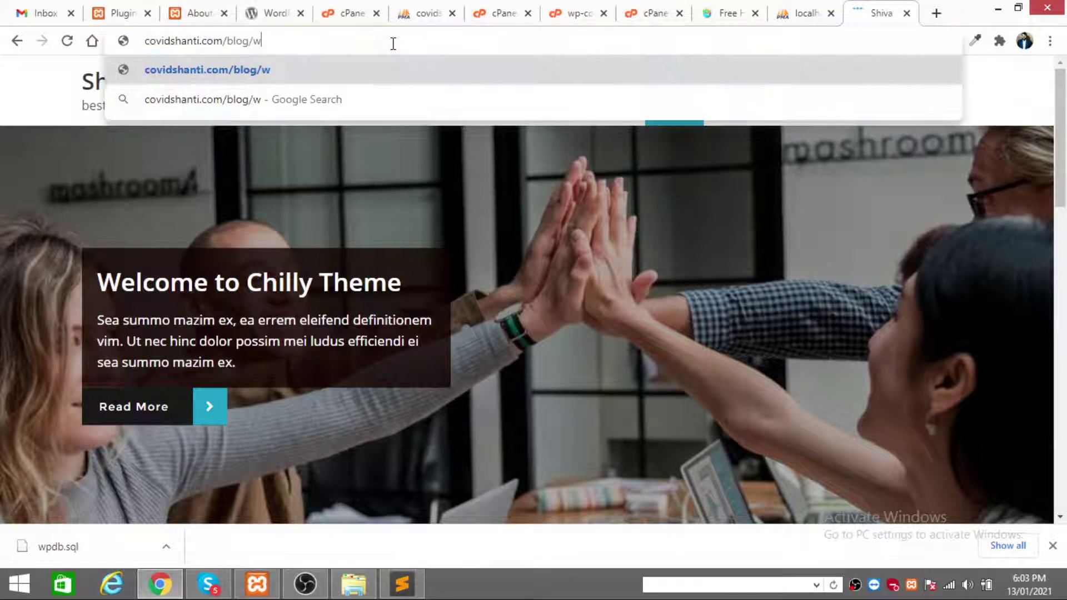
text(p-admin)
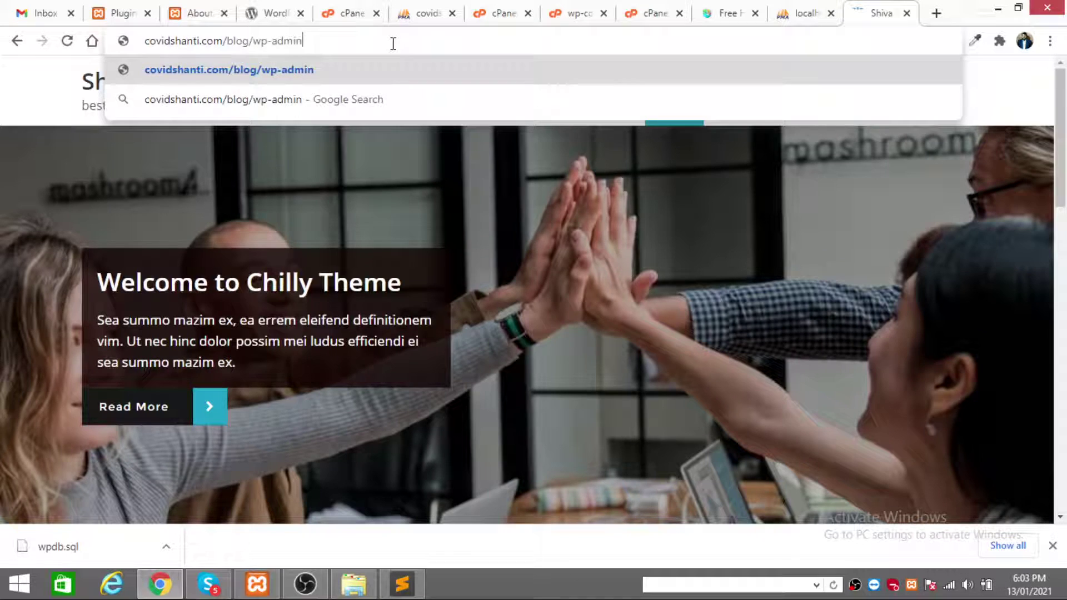
key(Return)
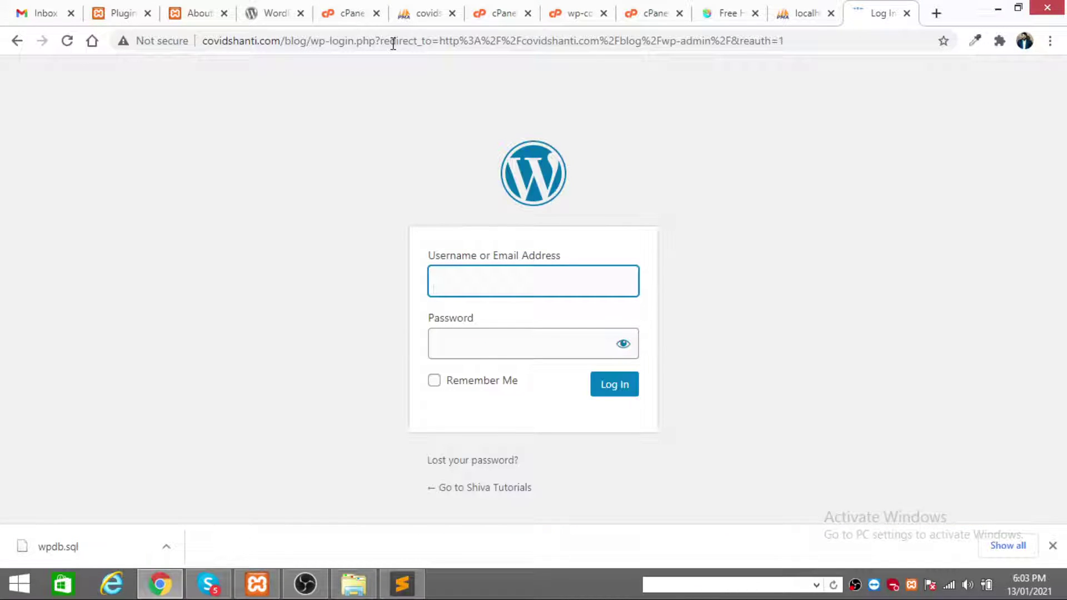
text(admin)
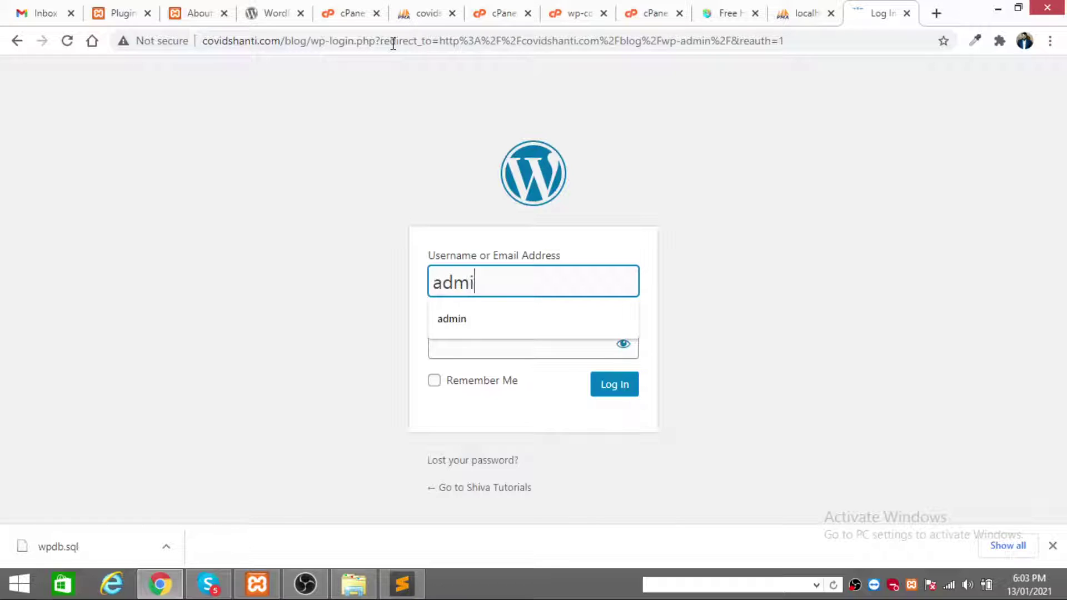
key(Tab)
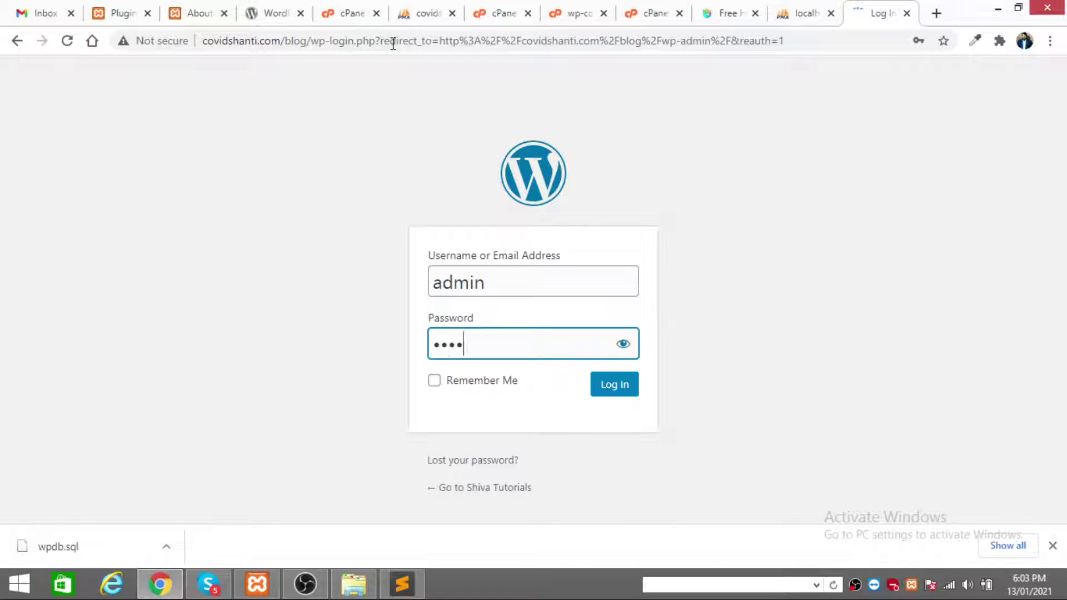
key(Return)
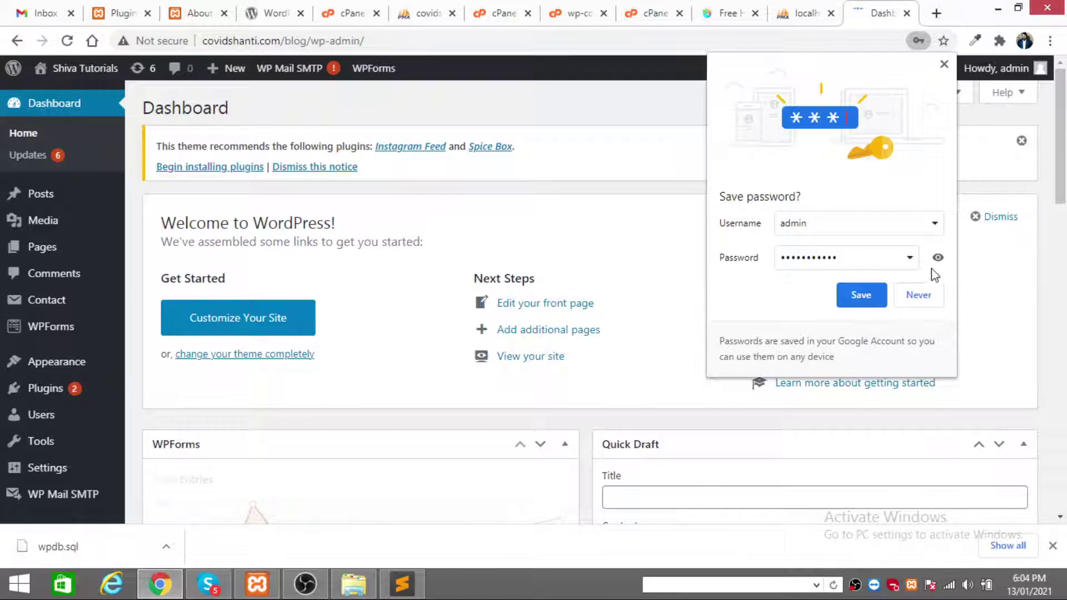
click(934, 296)
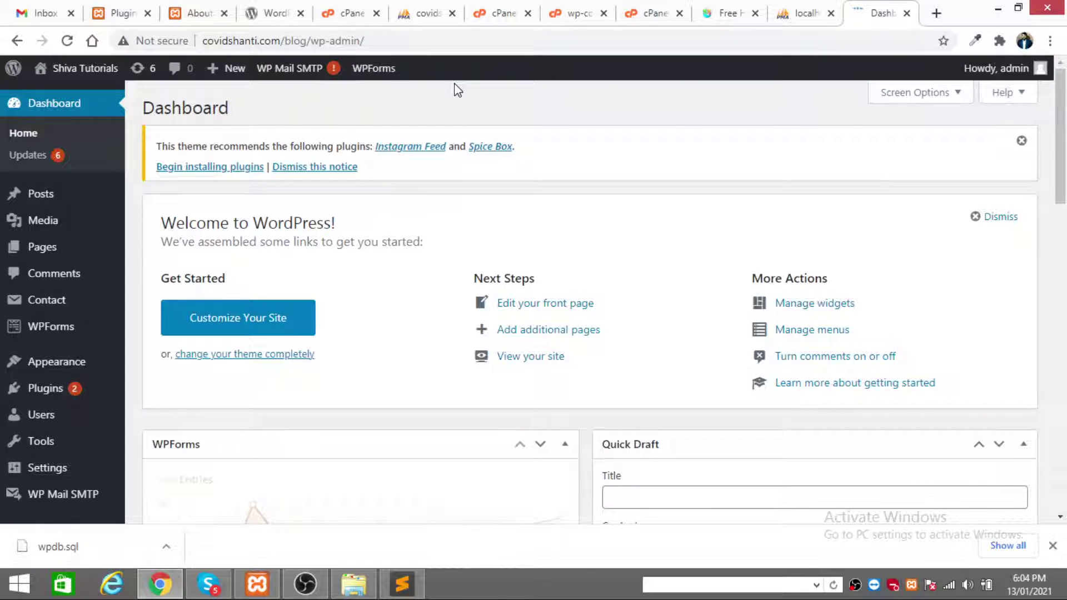
Check the Posts list, log out of the dashboard, and return to the OBS window
click(38, 198)
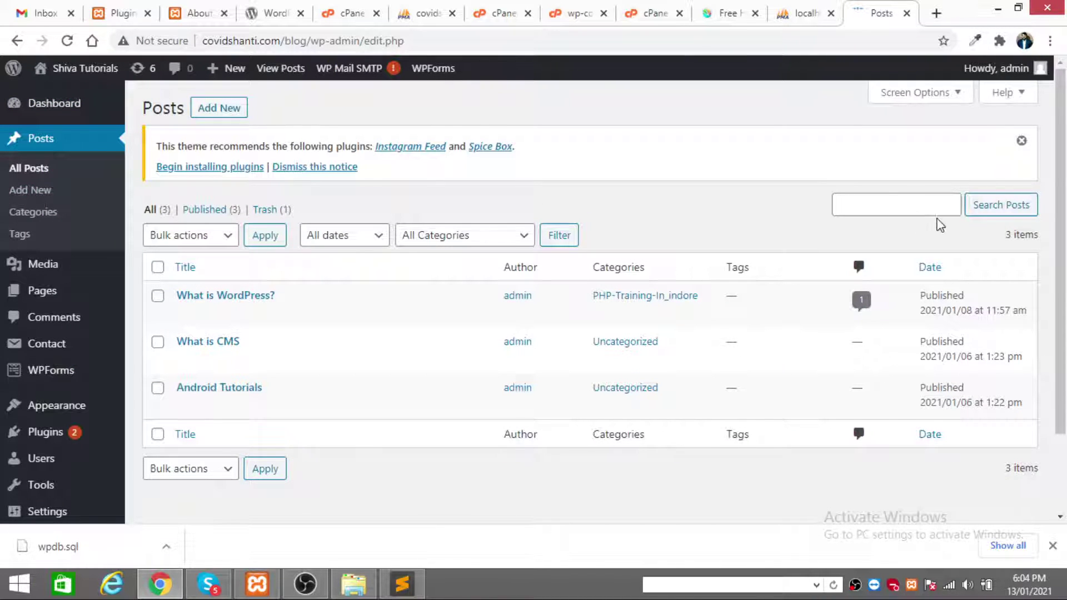
mouse_move(998, 68)
click(957, 203)
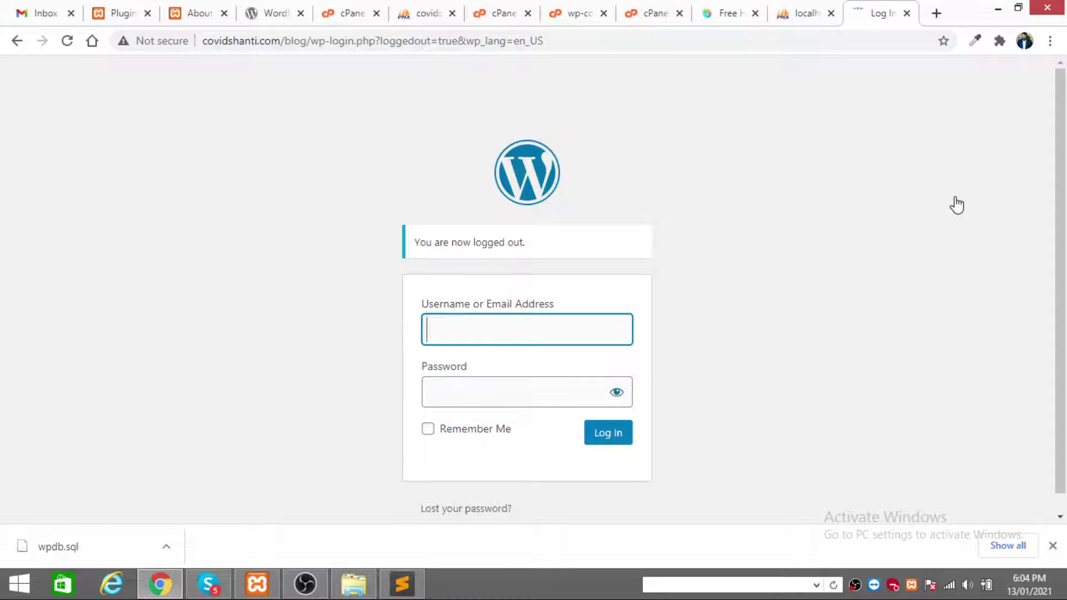
click(305, 584)
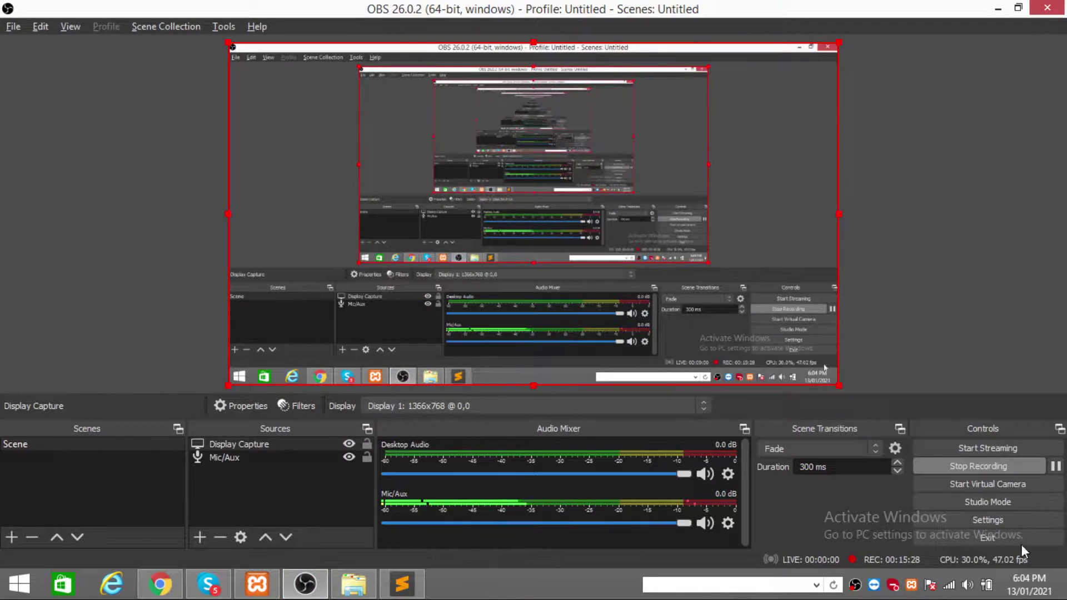